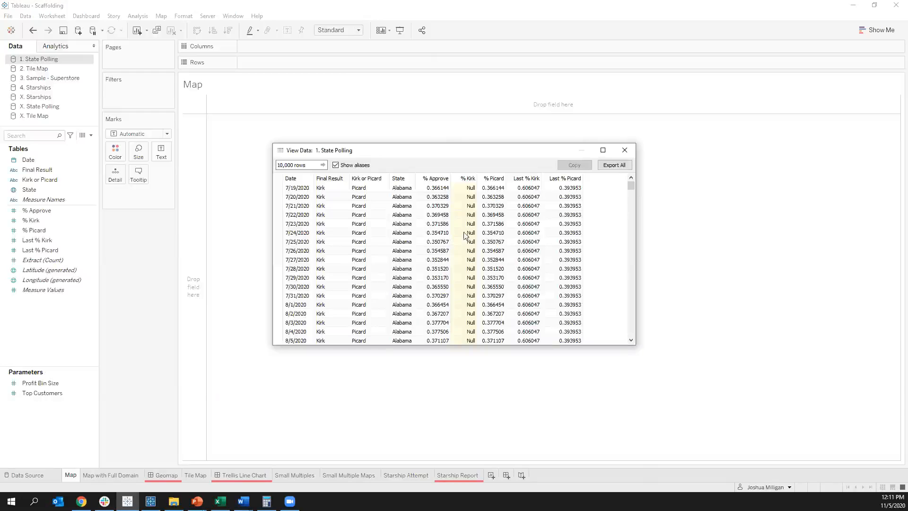
# Step: Look through the State Polling data rows down to the Wisconsin records and close the data view
pyautogui.scroll(-10, 447, 234)
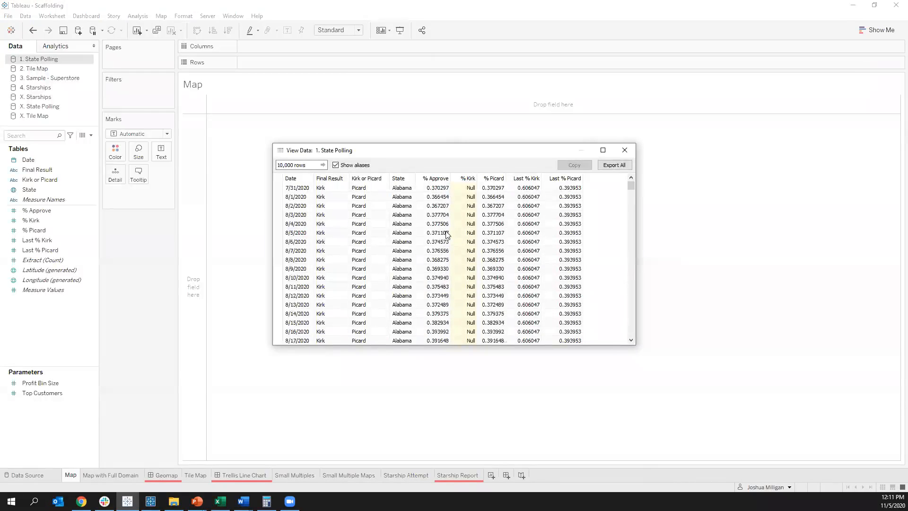
pyautogui.moveTo(630, 186); pyautogui.dragTo(633, 310)
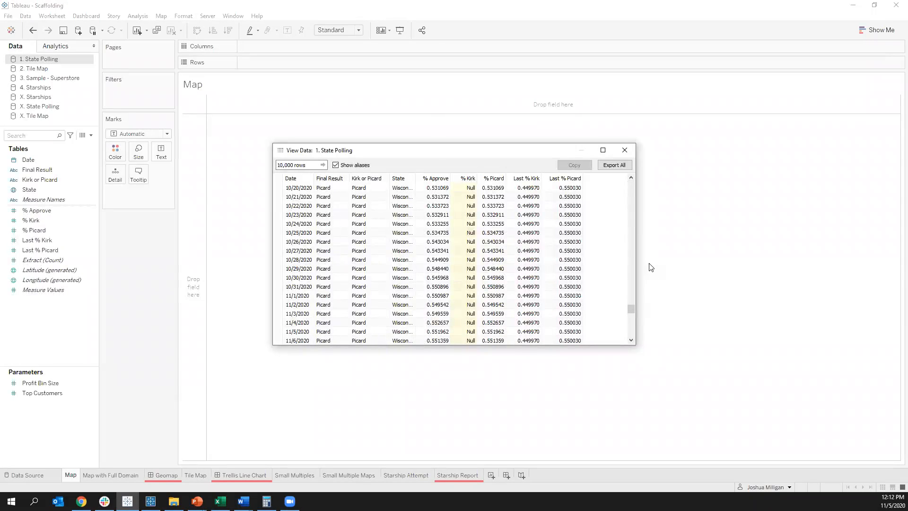
pyautogui.click(625, 150)
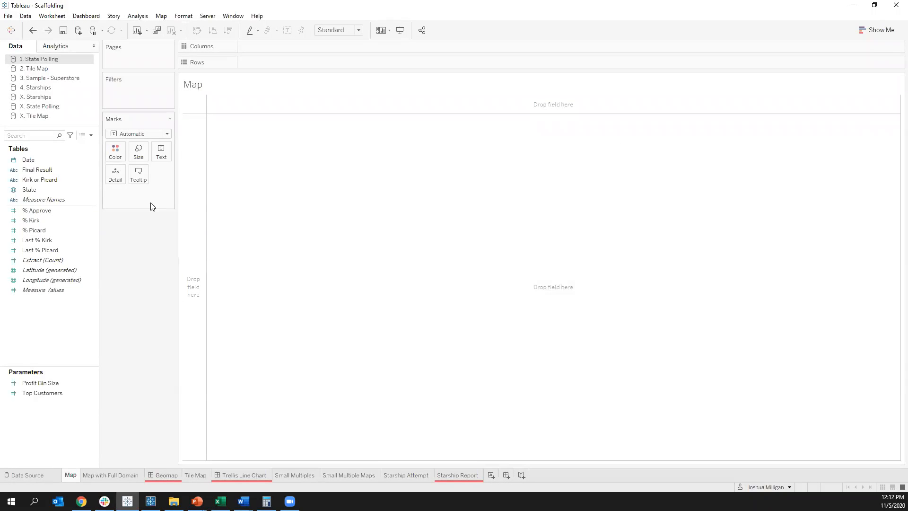
# Step: Plot the State field geographically on the Map sheet and set the mark type to Map
pyautogui.click(70, 191)
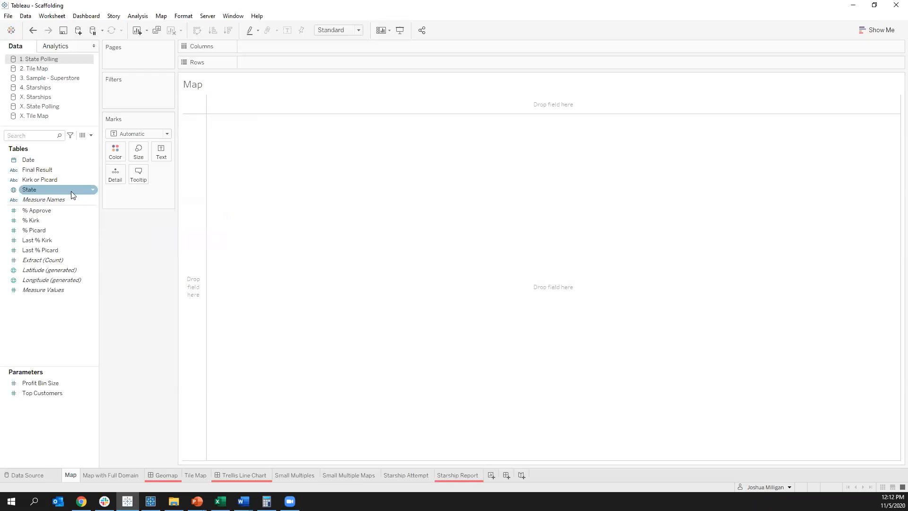
pyautogui.doubleClick(43, 189)
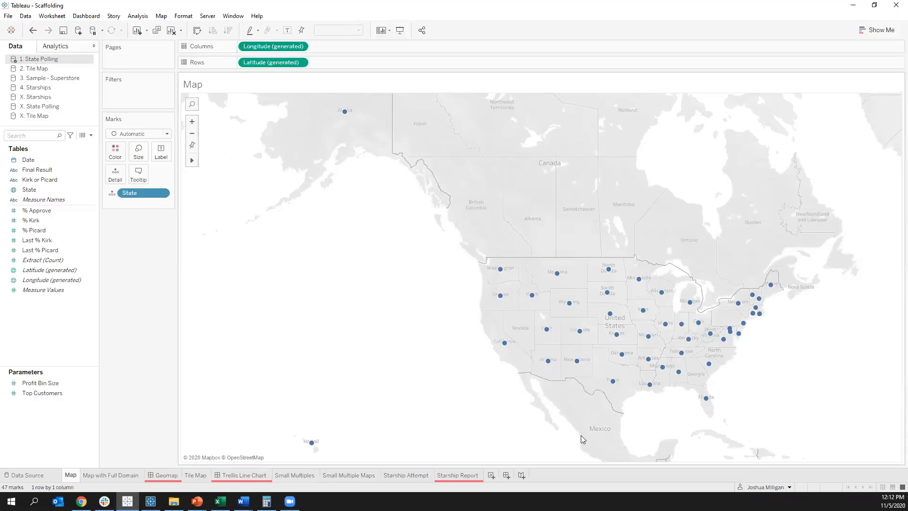
pyautogui.click(124, 134)
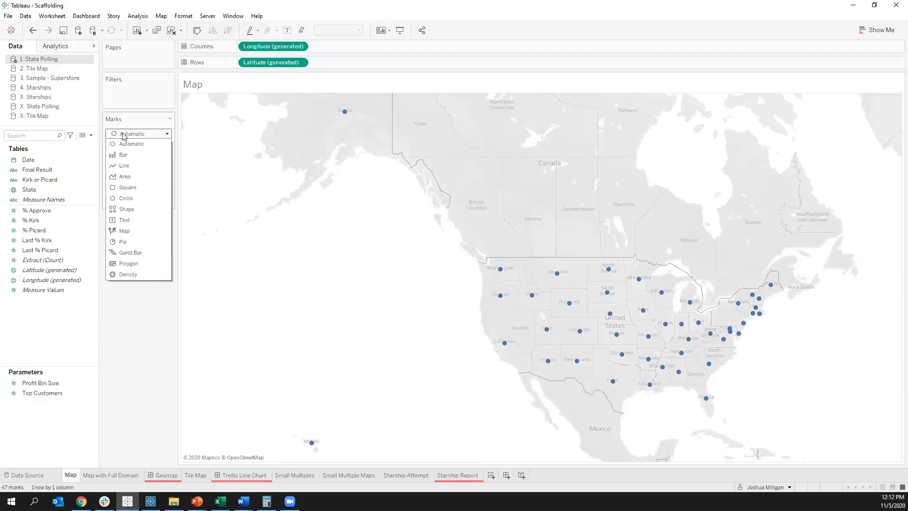
pyautogui.click(125, 231)
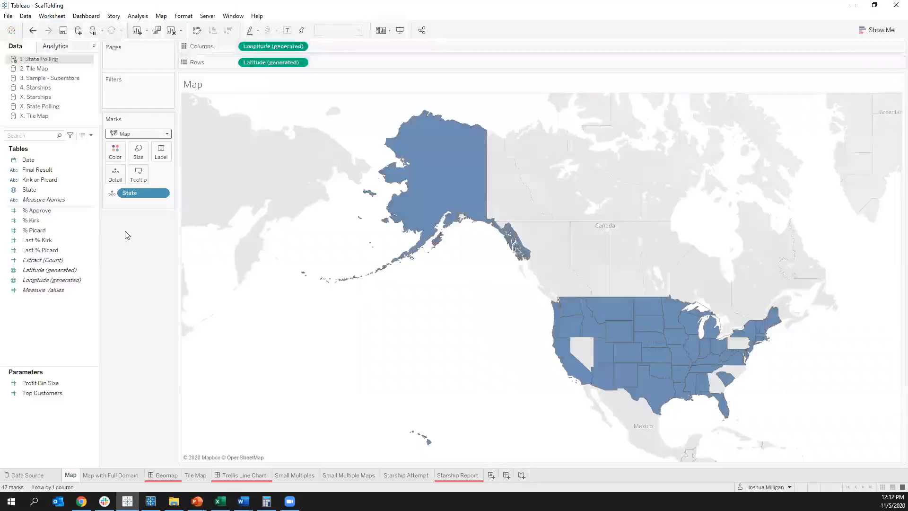
# Step: Color the states on the Map sheet by Final Result
pyautogui.click(38, 170)
pyautogui.moveTo(39, 171); pyautogui.dragTo(114, 157)
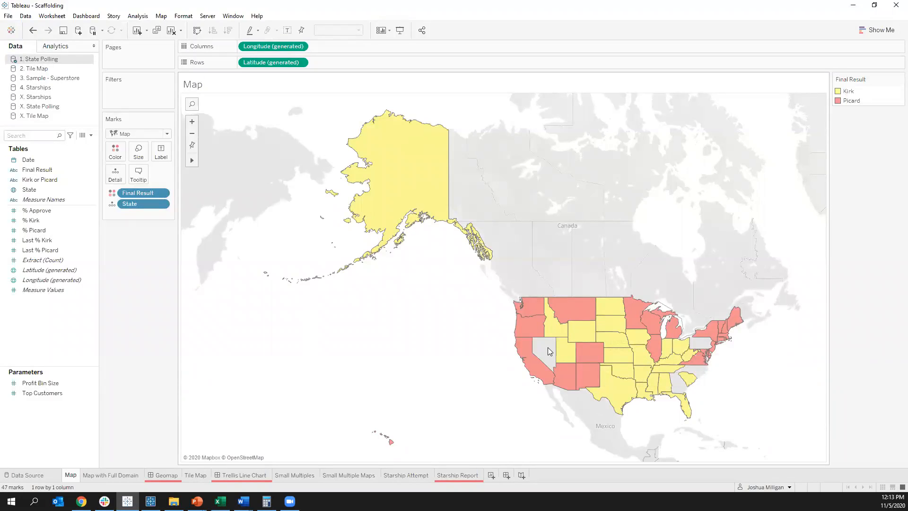
pyautogui.moveTo(537, 342); pyautogui.dragTo(554, 354)
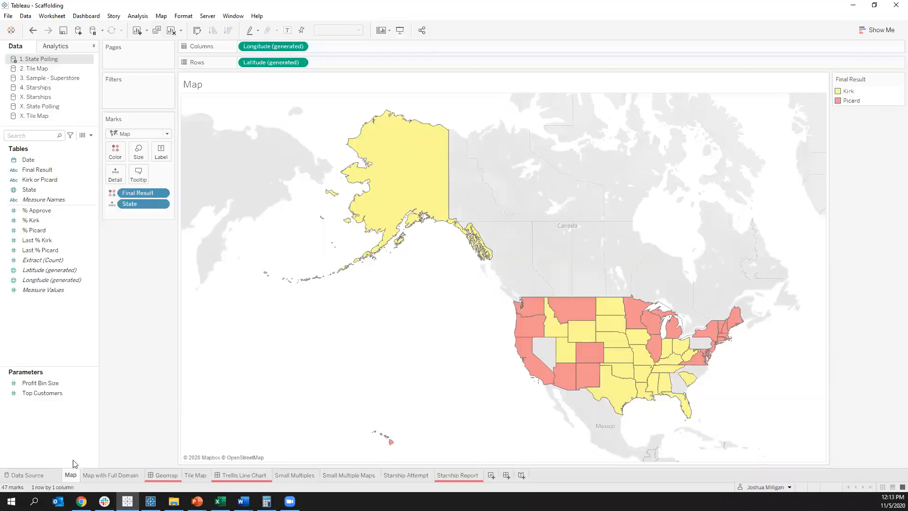
# Step: Open the 1. State Polling data source for editing
pyautogui.rightClick(38, 62)
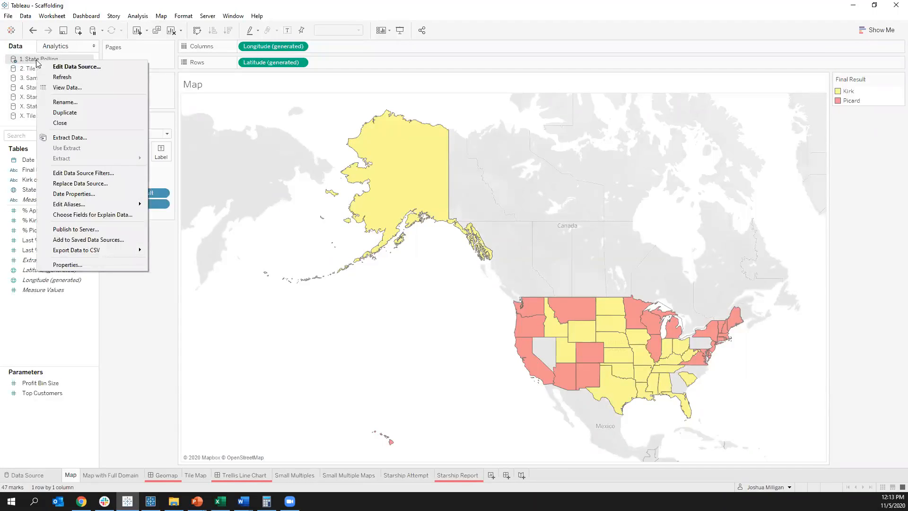
pyautogui.click(59, 66)
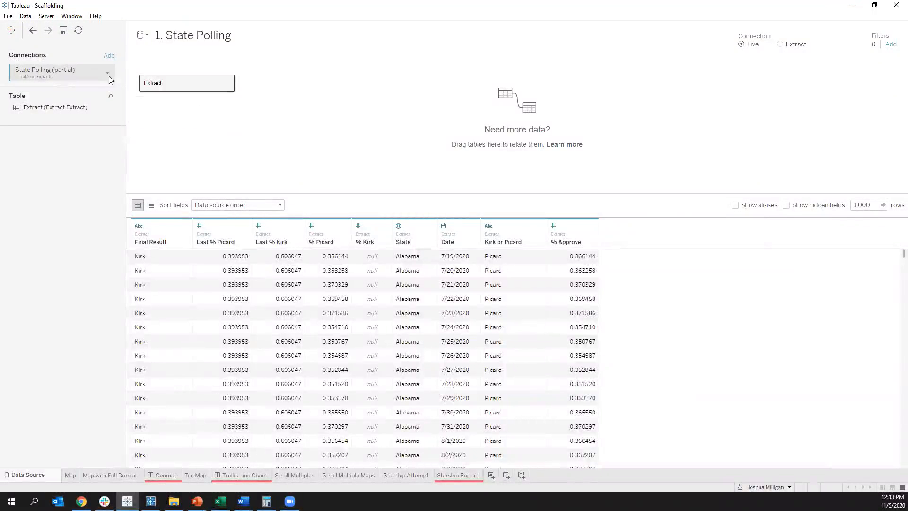
pyautogui.click(109, 56)
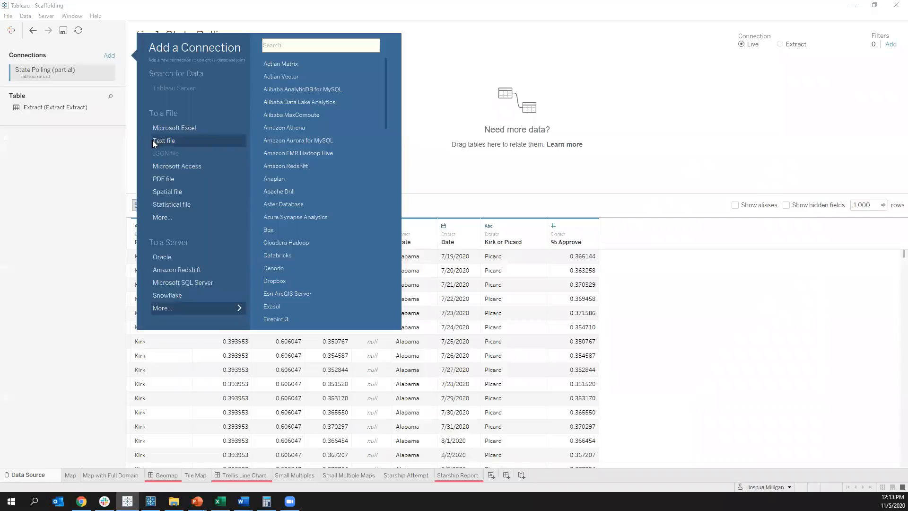
pyautogui.click(77, 141)
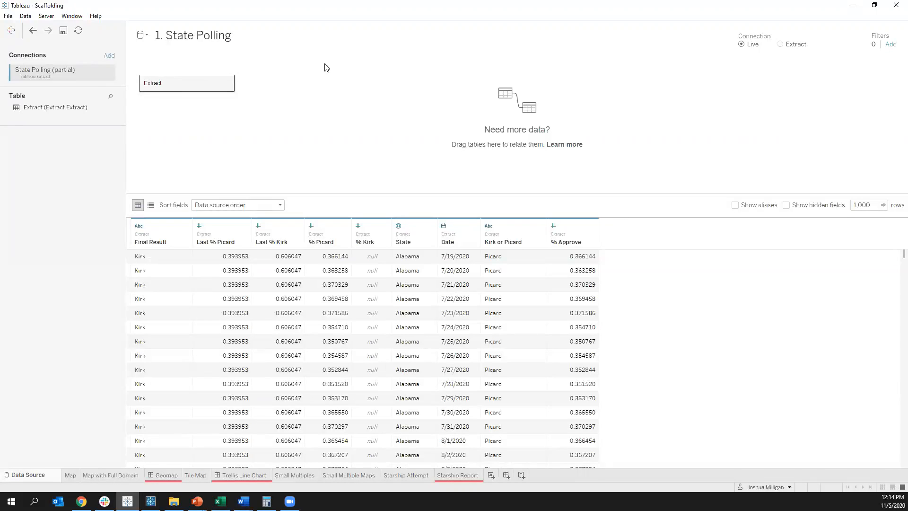
pyautogui.doubleClick(175, 89)
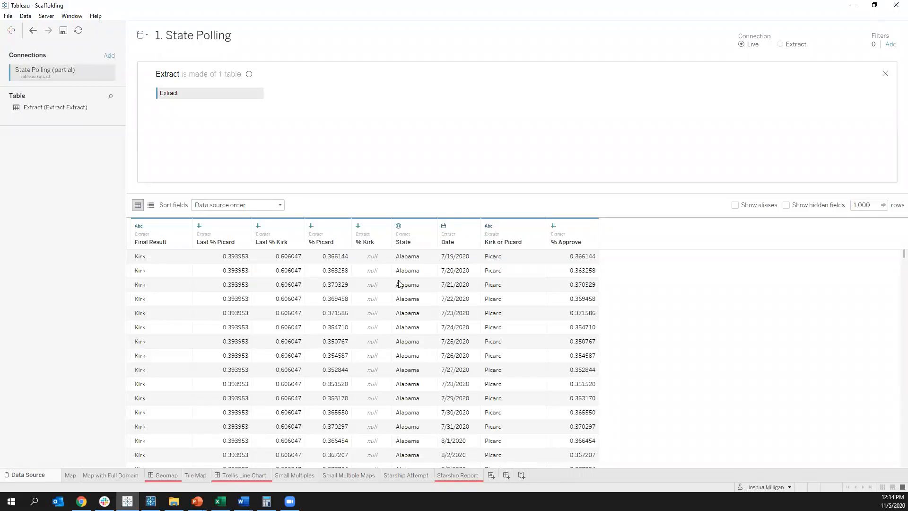
pyautogui.click(885, 73)
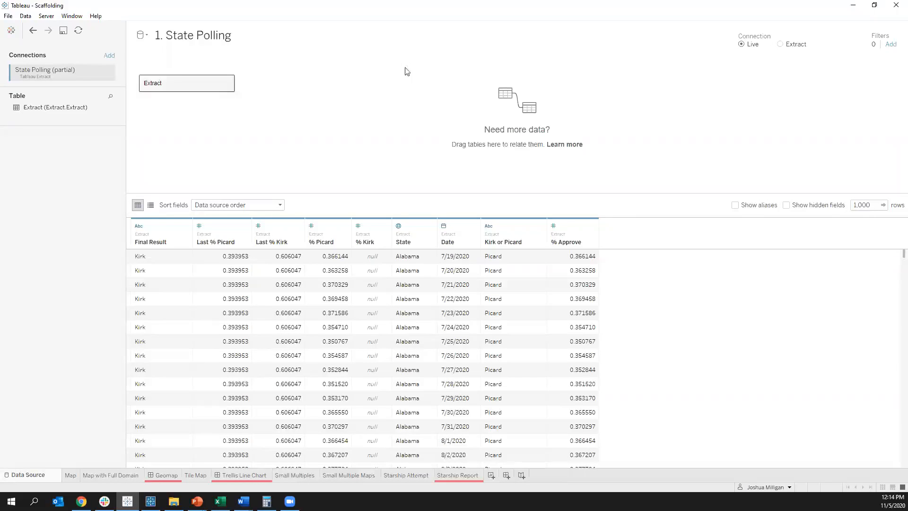
# Step: Add a text file connection to Full State List.csv in the State Polling data source
pyautogui.click(105, 57)
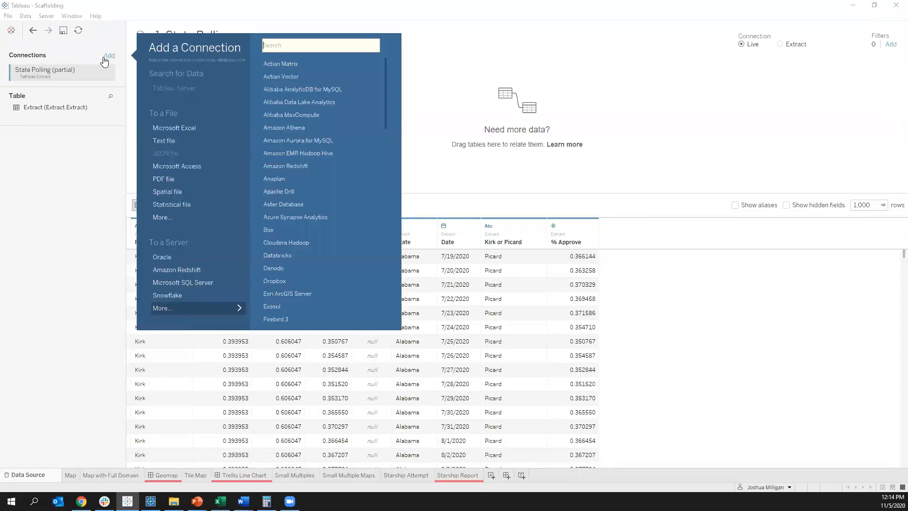
pyautogui.click(159, 140)
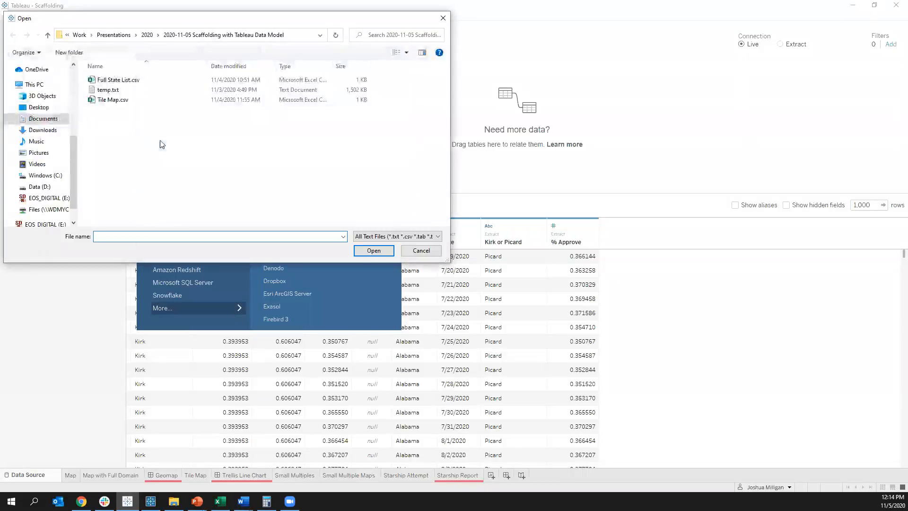
pyautogui.doubleClick(113, 83)
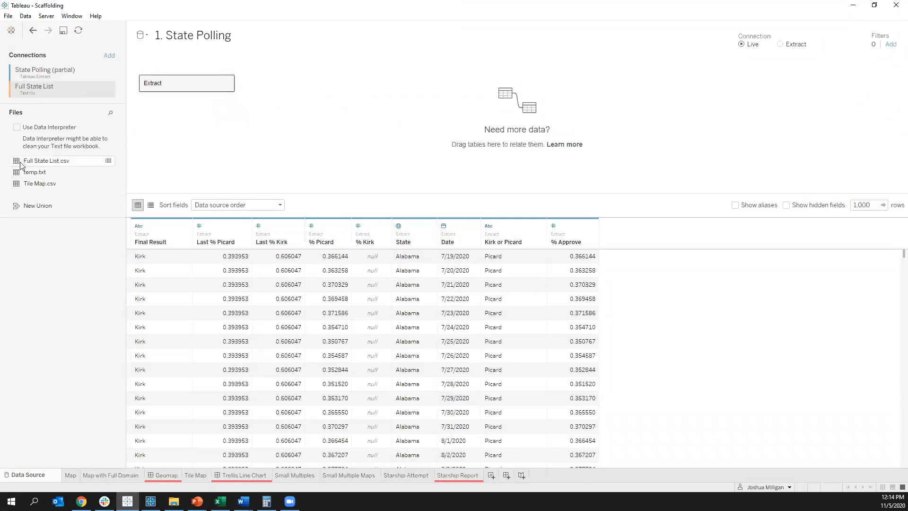
# Step: Relate Full State List.csv to the Extract table on State, and preview the rows of both tables
pyautogui.moveTo(21, 165); pyautogui.dragTo(268, 121)
pyautogui.moveTo(249, 139); pyautogui.dragTo(280, 118)
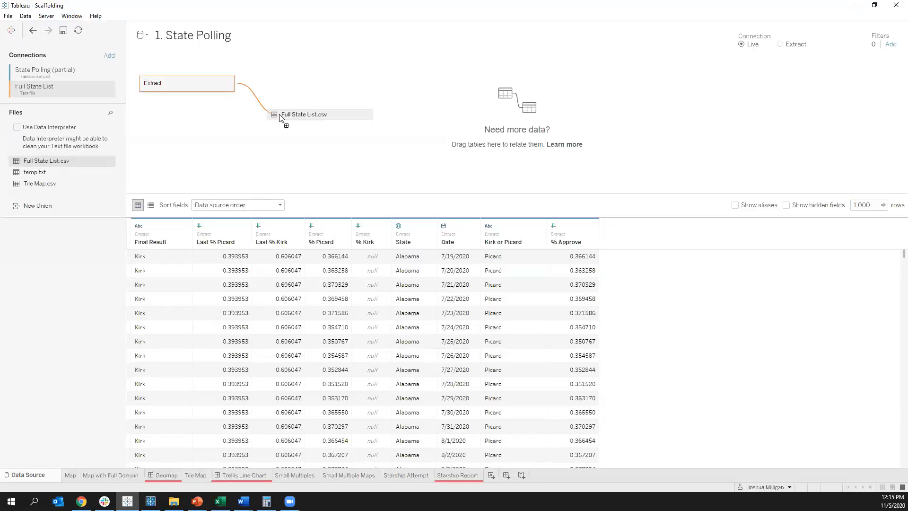
pyautogui.moveTo(280, 117); pyautogui.dragTo(278, 118)
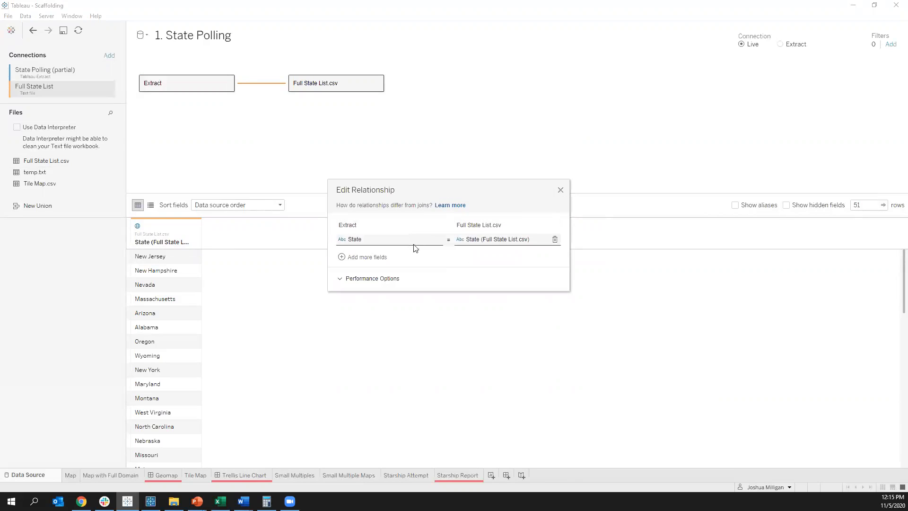
pyautogui.click(560, 190)
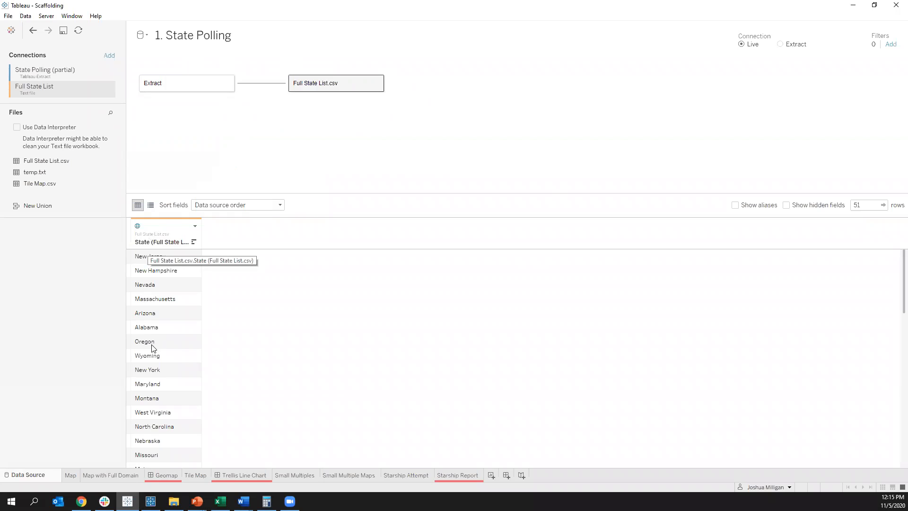
pyautogui.click(185, 82)
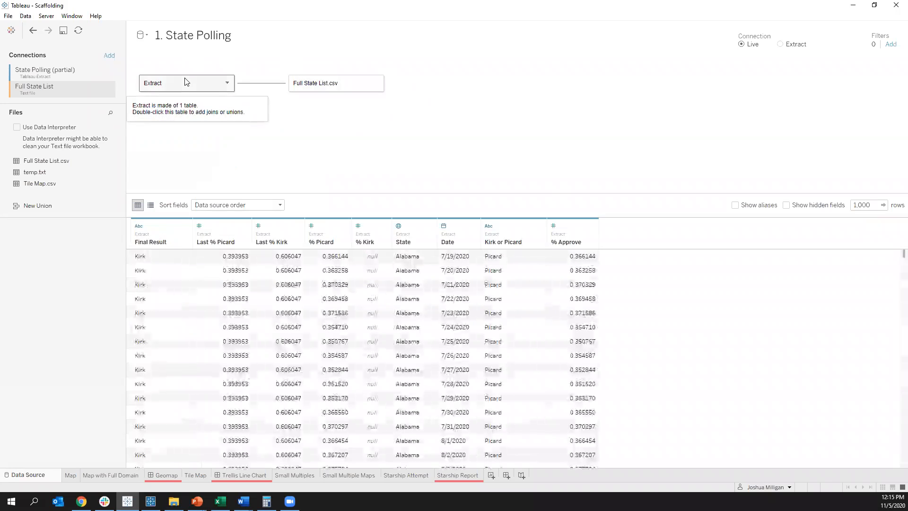
pyautogui.click(325, 90)
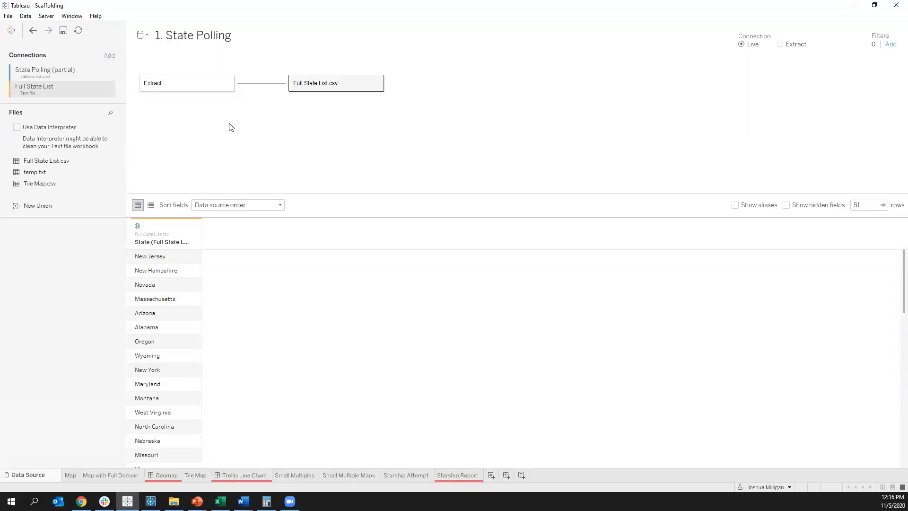
# Step: On the Map with Full Domain sheet, plot State from Full State List.csv with the Map mark type
pyautogui.click(95, 475)
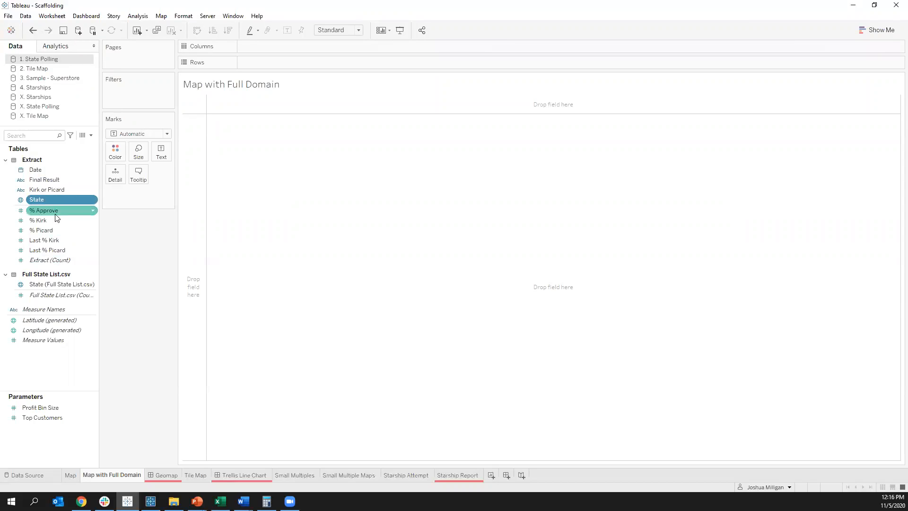
pyautogui.click(34, 283)
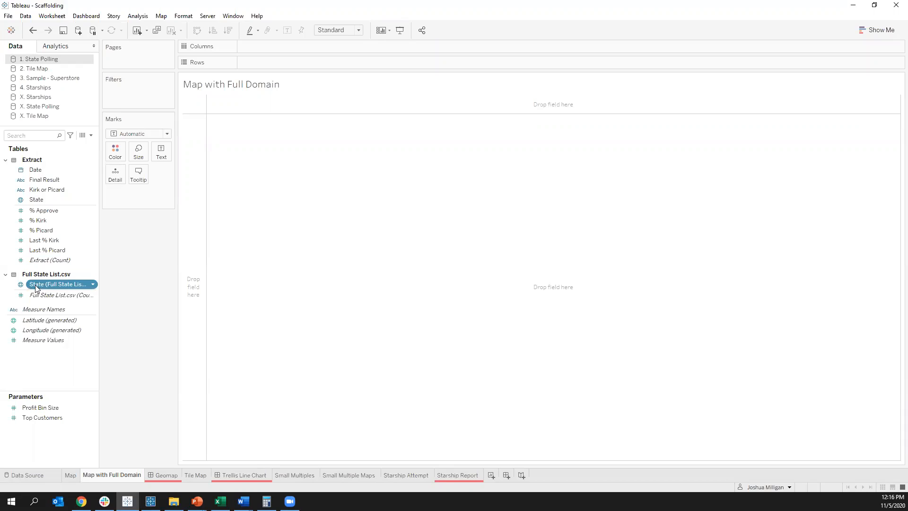
pyautogui.doubleClick(36, 284)
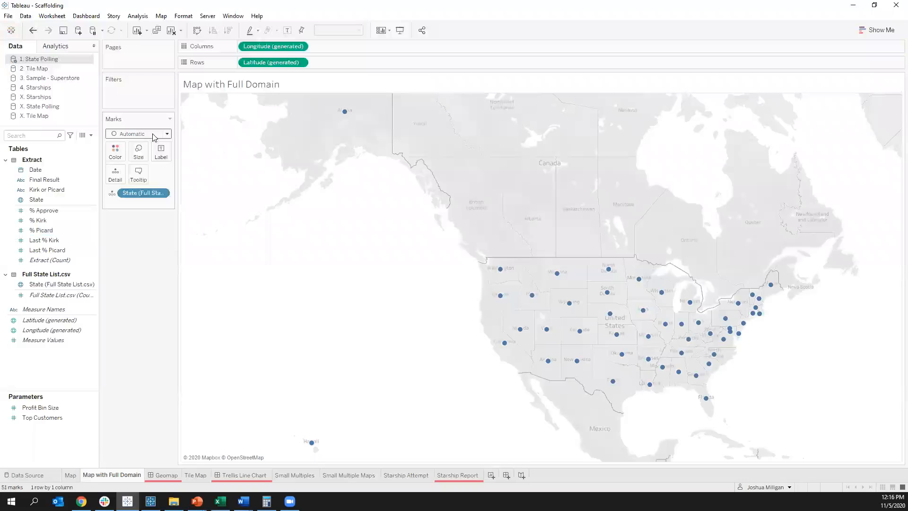
pyautogui.click(152, 134)
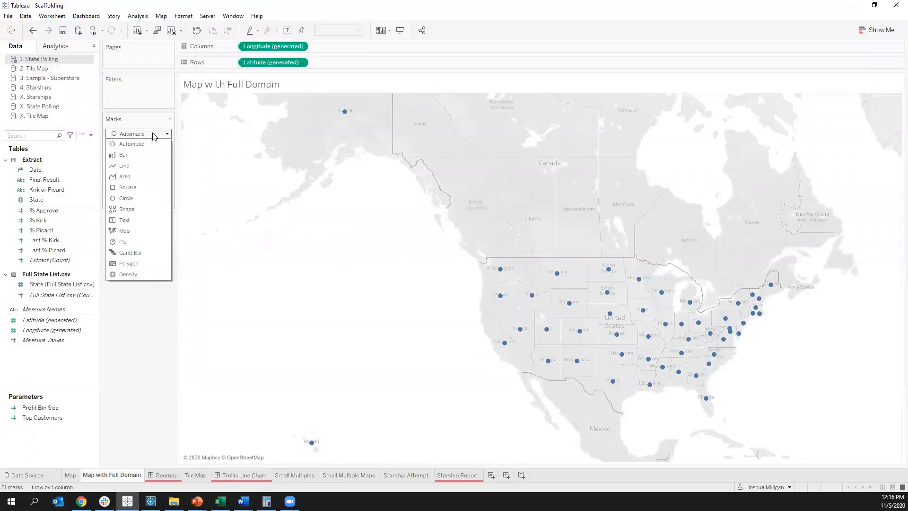
pyautogui.click(141, 231)
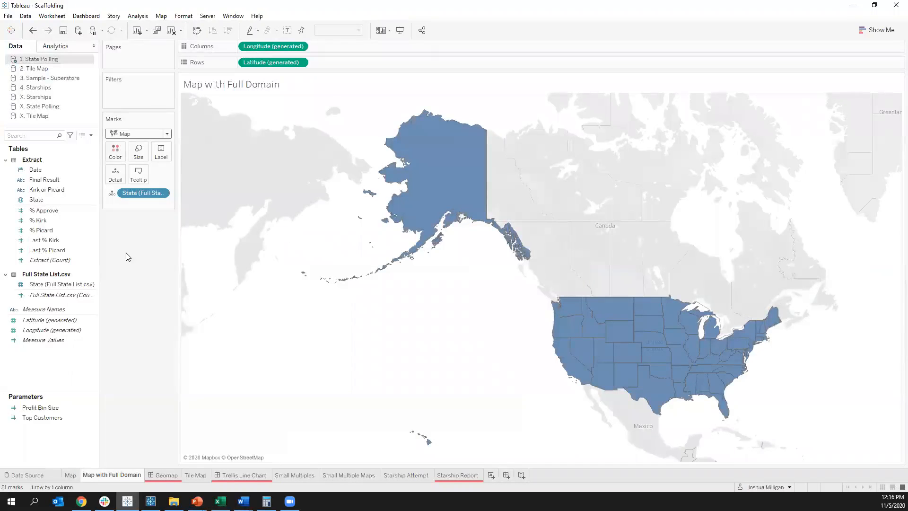
# Step: Color the states on the Map with Full Domain sheet by Final Result
pyautogui.click(45, 180)
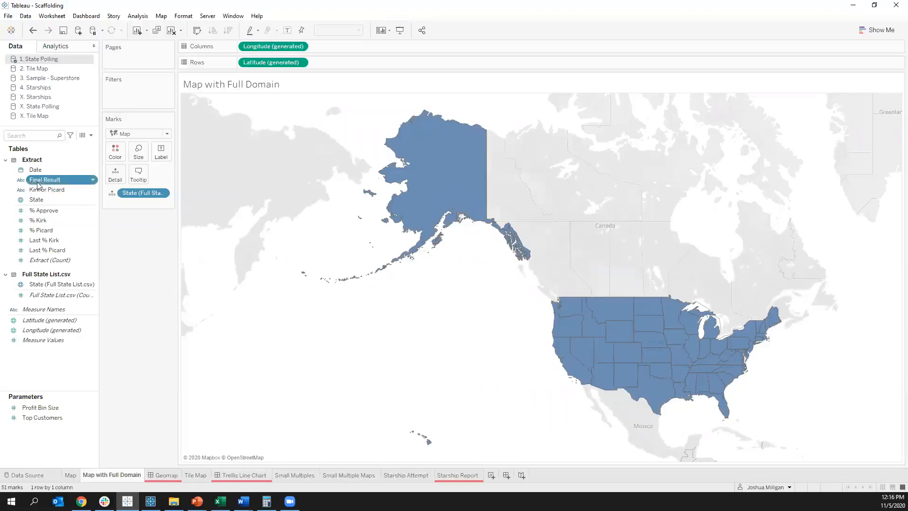
pyautogui.moveTo(35, 184); pyautogui.dragTo(116, 158)
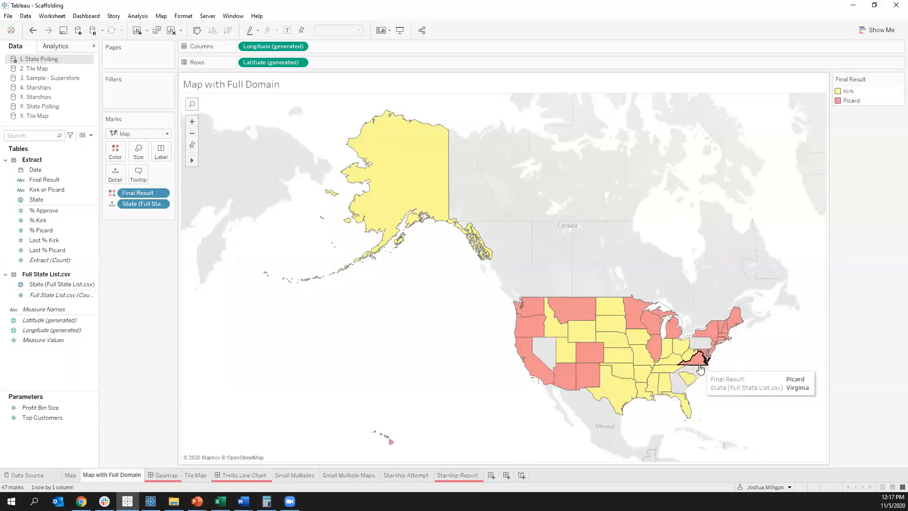
pyautogui.moveTo(674, 380); pyautogui.dragTo(682, 387)
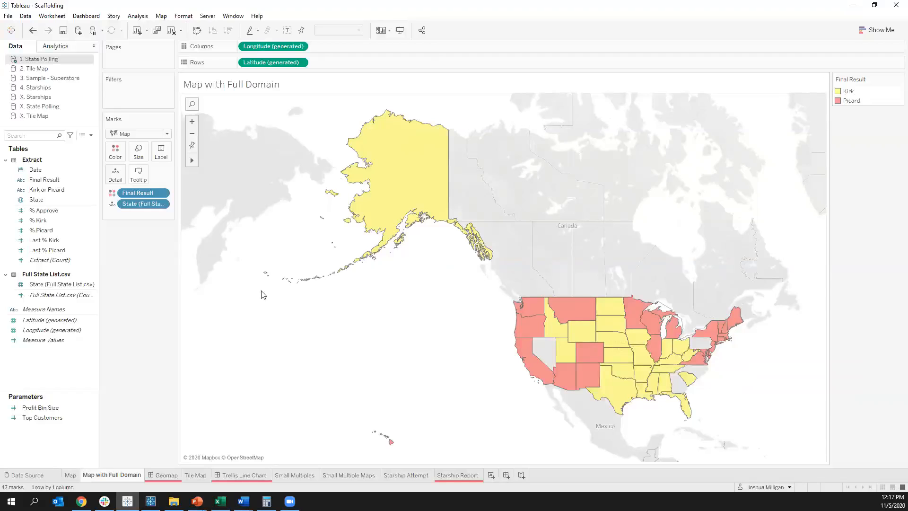
pyautogui.click(34, 284)
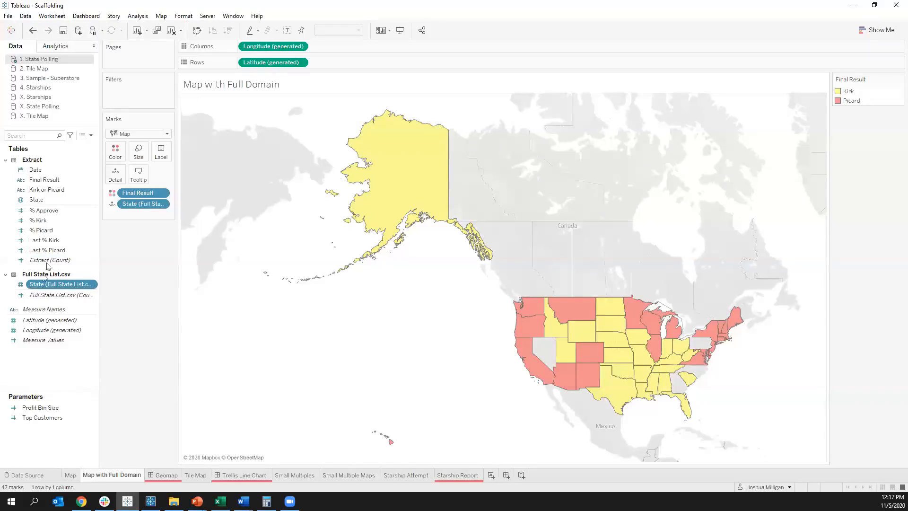
pyautogui.click(46, 203)
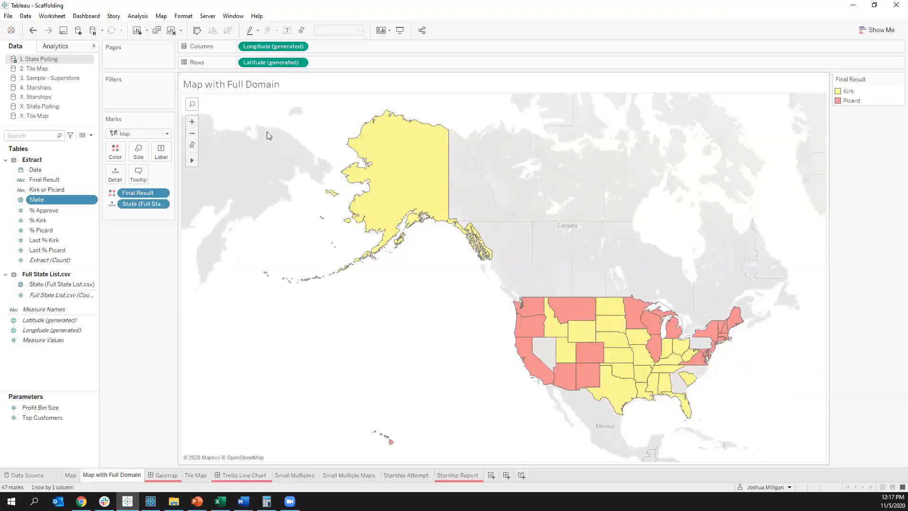
# Step: In the map layers, set the background washout to 100% and turn off Base, Land Cover and Country/Region Borders
pyautogui.click(162, 16)
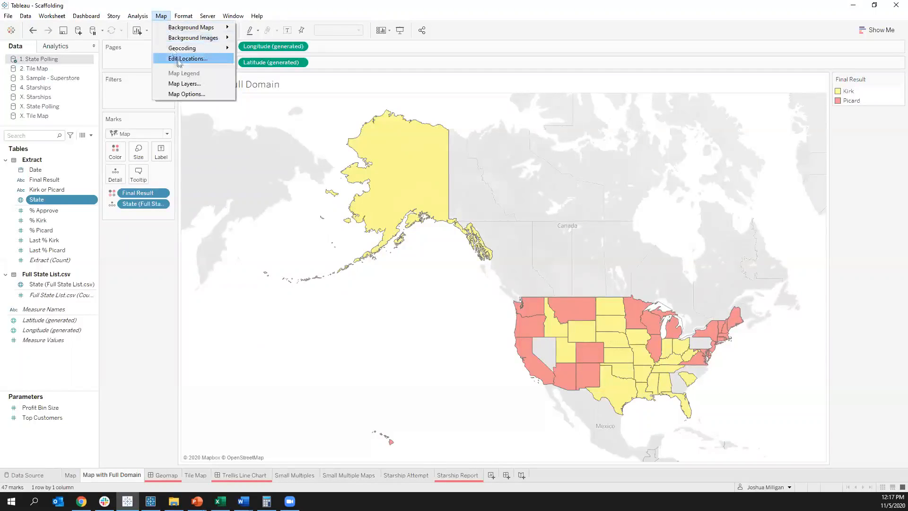
pyautogui.click(184, 84)
pyautogui.moveTo(40, 94); pyautogui.dragTo(68, 94)
pyautogui.click(15, 134)
pyautogui.click(15, 143)
pyautogui.click(15, 194)
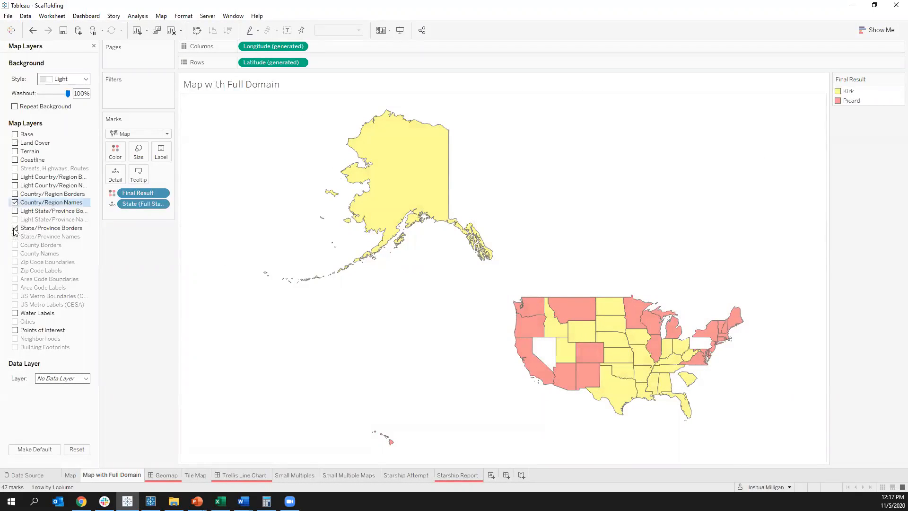
# Step: Close the map layers settings and look at the annotation options for Florida without adding one
pyautogui.click(94, 46)
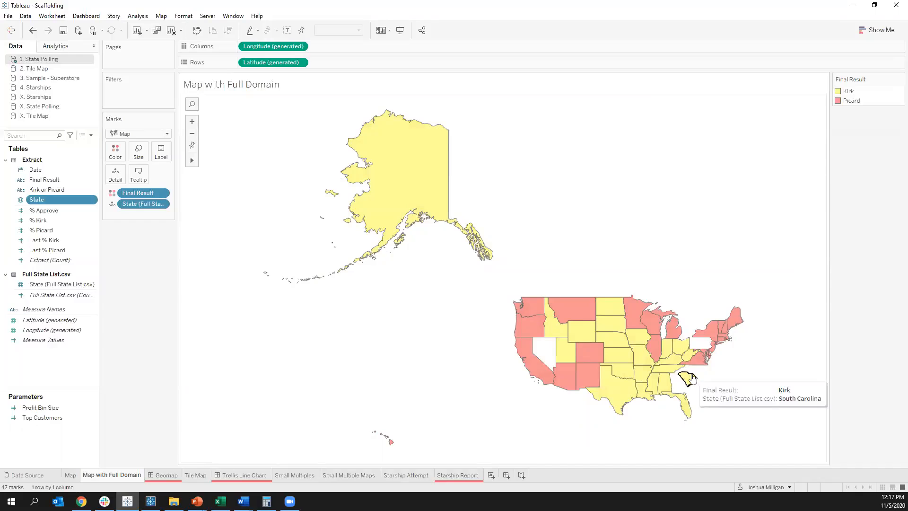
pyautogui.rightClick(686, 411)
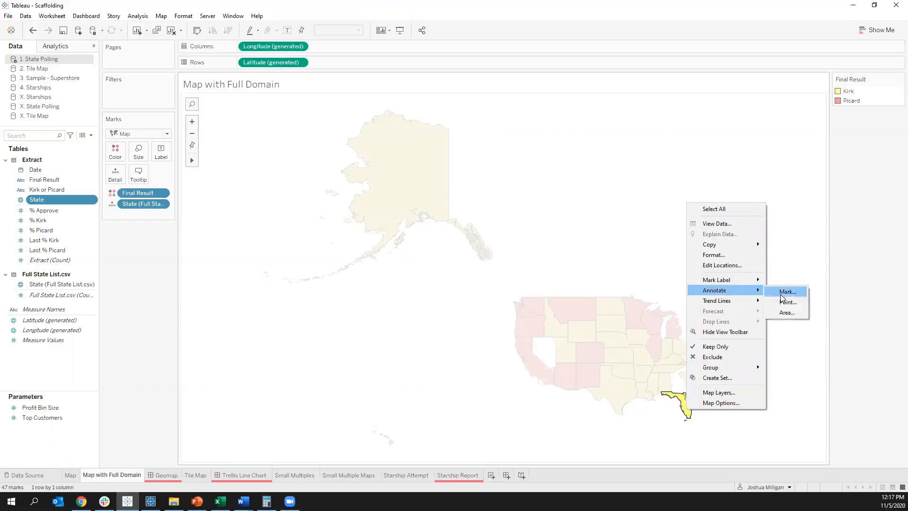
pyautogui.click(796, 392)
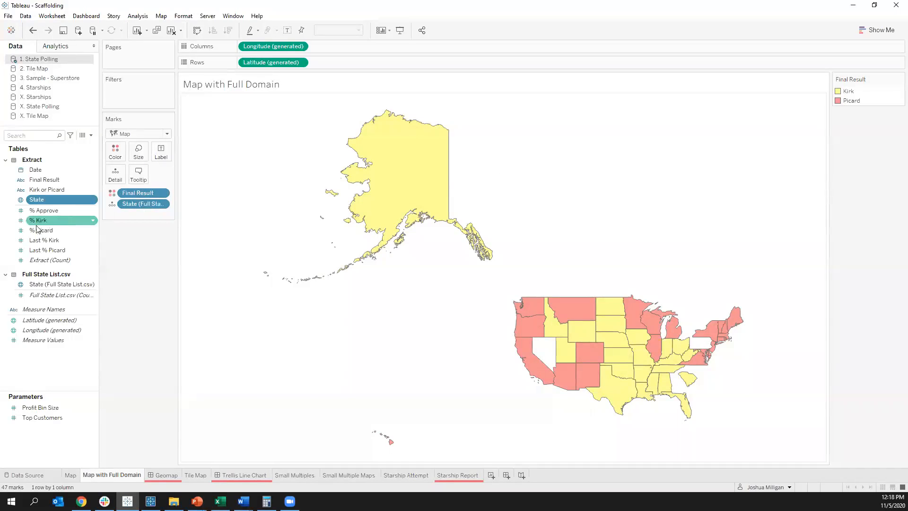
# Step: Widen the data pane and add Full State List.csv (Count) to the map's Detail on the Map with Full Domain sheet
pyautogui.click(42, 286)
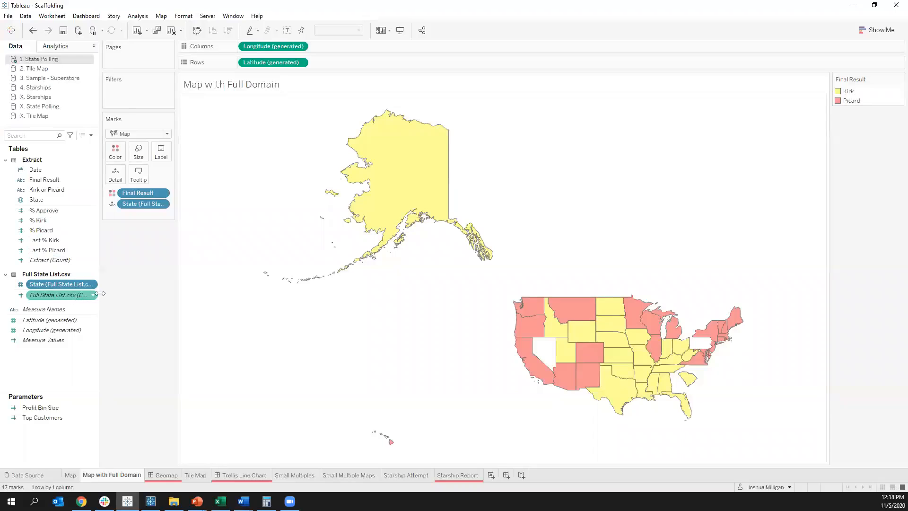
pyautogui.moveTo(98, 289); pyautogui.dragTo(112, 289)
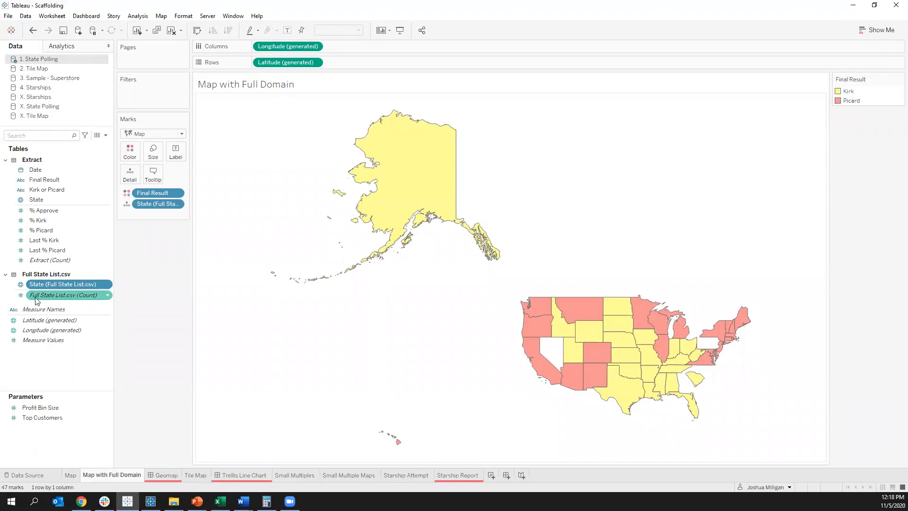
pyautogui.moveTo(35, 300)
pyautogui.moveTo(35, 301); pyautogui.dragTo(149, 217)
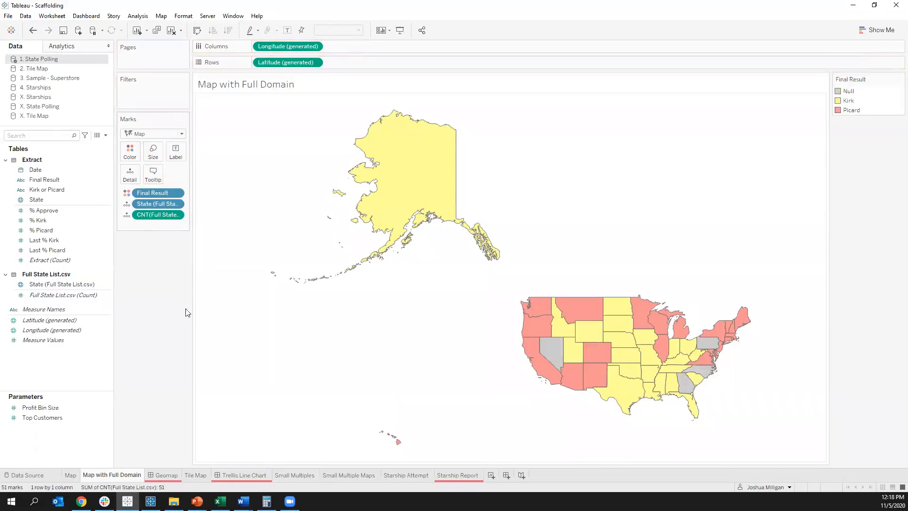
# Step: Inspect the details of Nevada and Pennsylvania, and highlight the Null states through the Final Result legend
pyautogui.moveTo(548, 350)
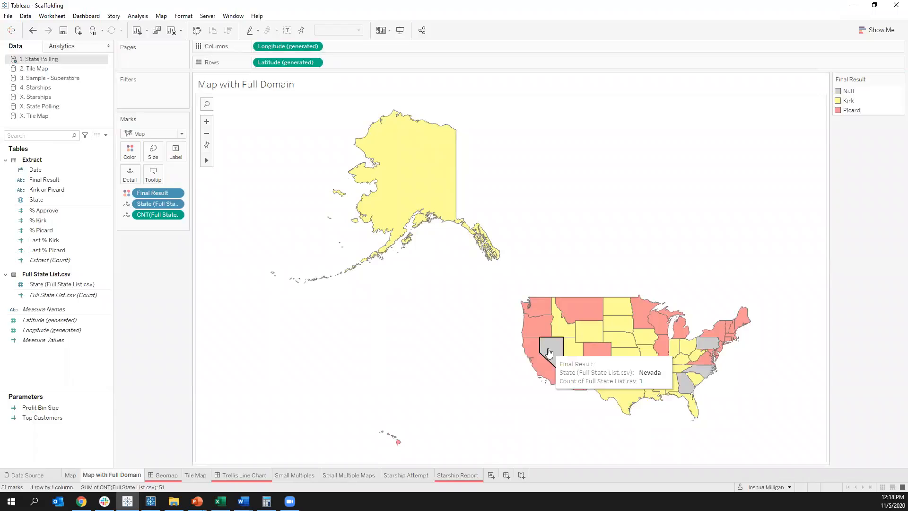
pyautogui.moveTo(706, 372)
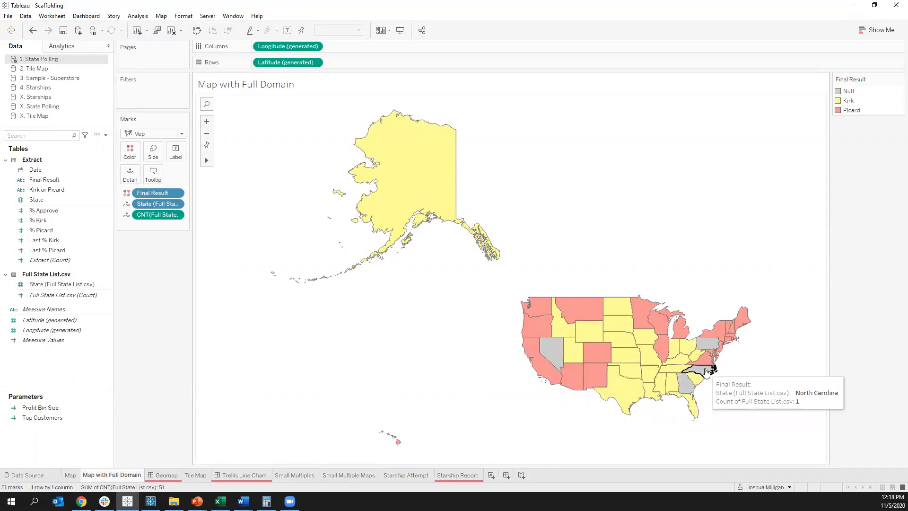
pyautogui.click(853, 93)
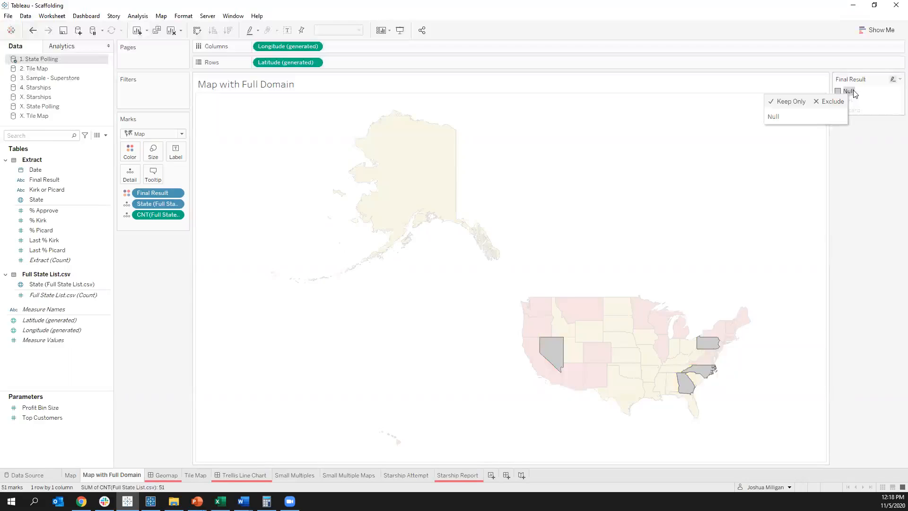
pyautogui.click(814, 289)
pyautogui.moveTo(714, 346)
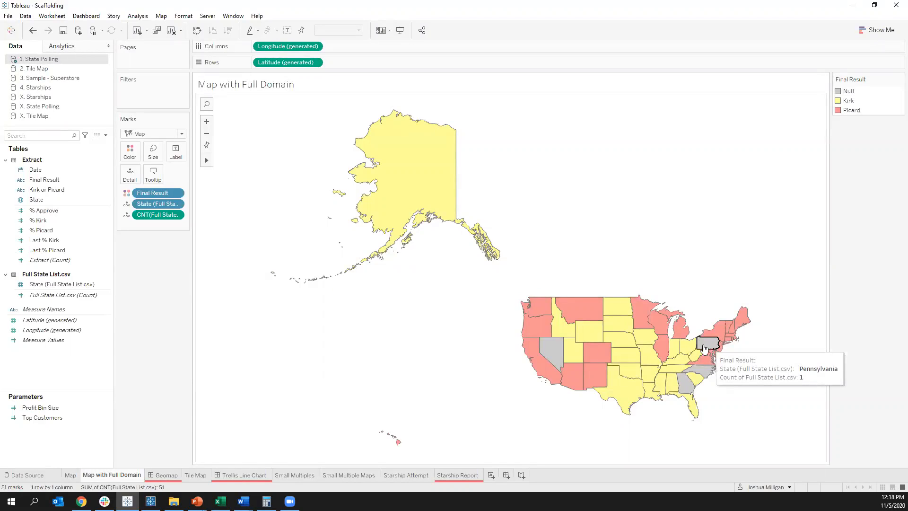
# Step: Open the Geomap dashboard and examine the polling trend tooltips of Texas, Oklahoma and Colorado
pyautogui.click(159, 475)
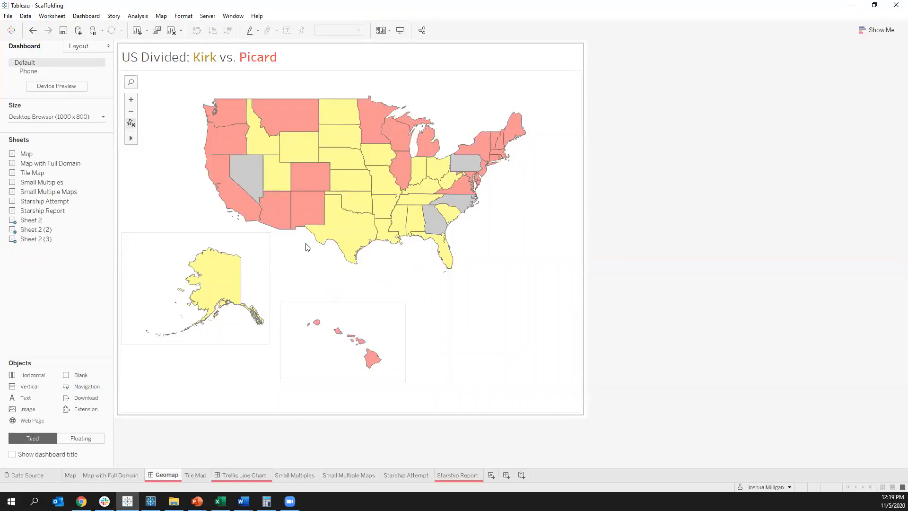
pyautogui.moveTo(352, 238)
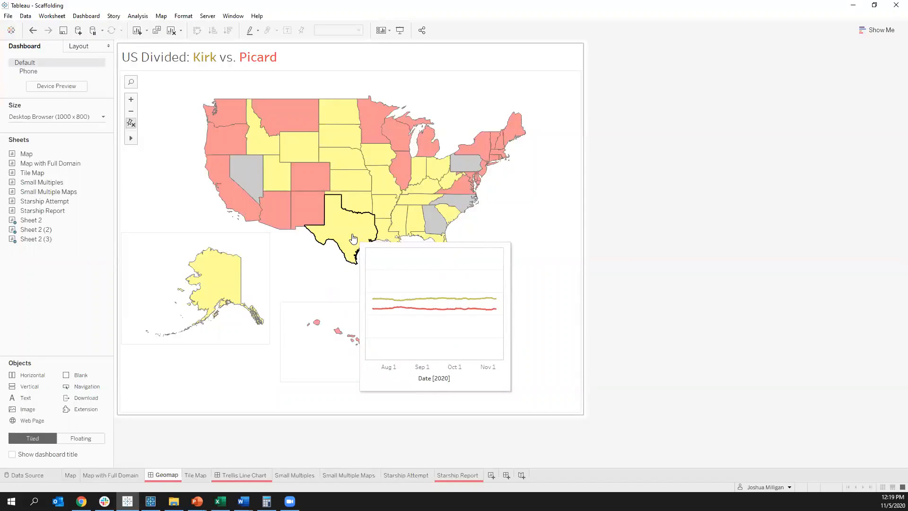
pyautogui.moveTo(367, 208)
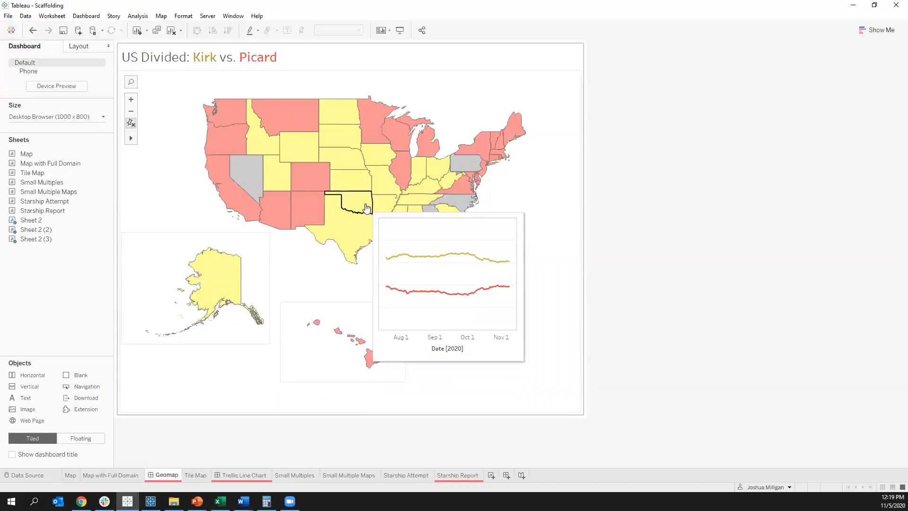
pyautogui.moveTo(305, 188)
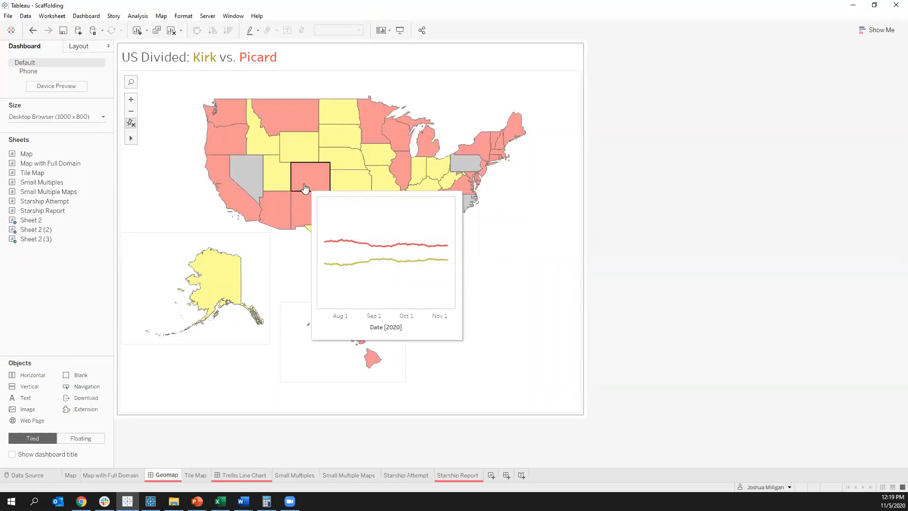
pyautogui.moveTo(318, 211)
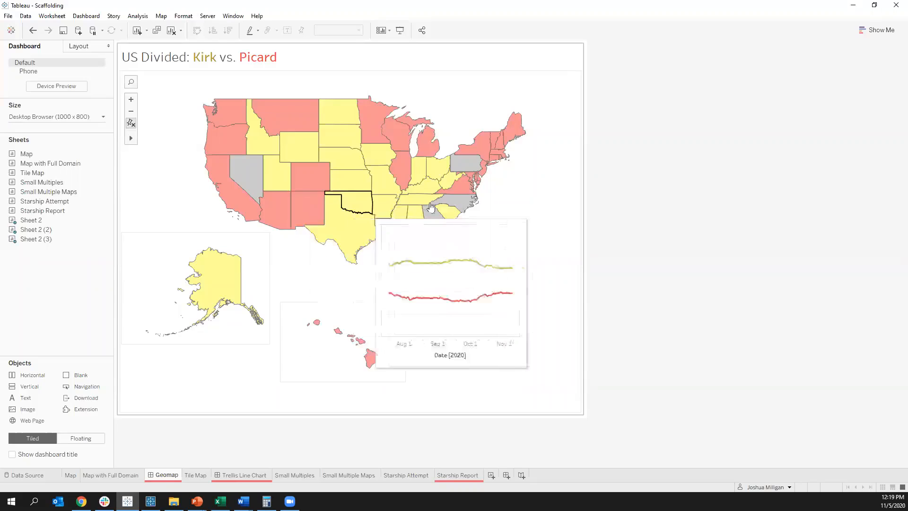
pyautogui.moveTo(361, 179)
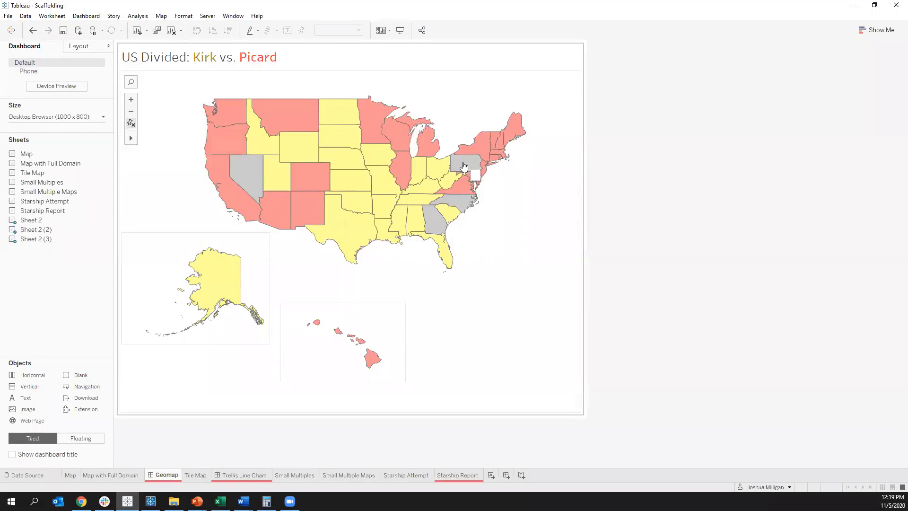
# Step: Add a mark annotation to Pennsylvania on the Geomap dashboard, replacing the default text with "Still waiting on beam-in ballots"
pyautogui.moveTo(445, 166)
pyautogui.rightClick(463, 165)
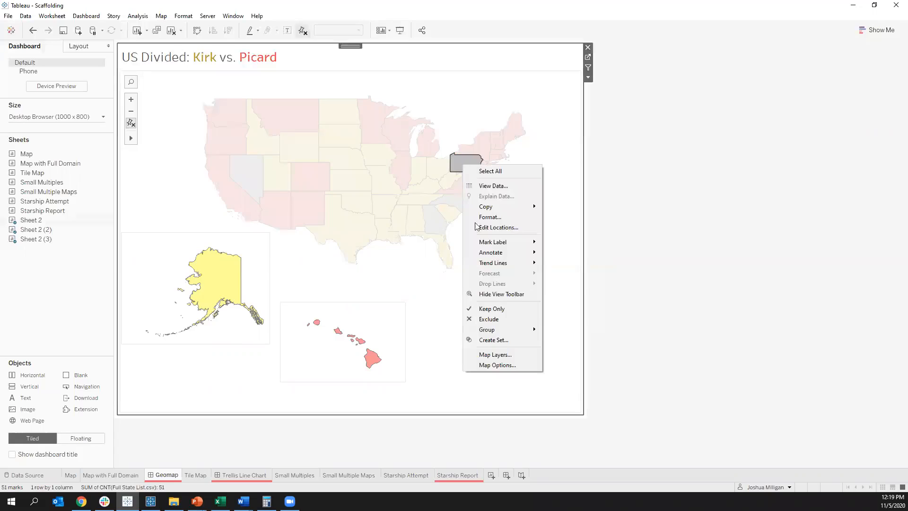
pyautogui.moveTo(520, 252)
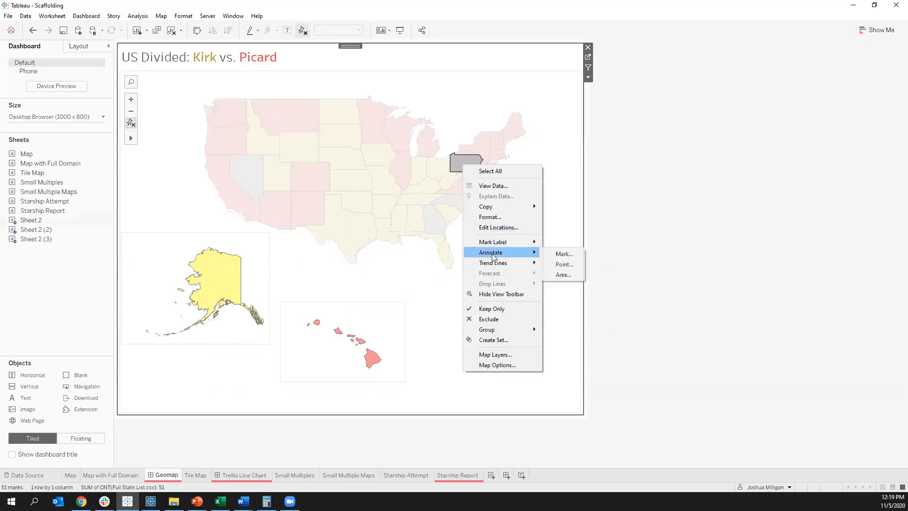
pyautogui.click(562, 255)
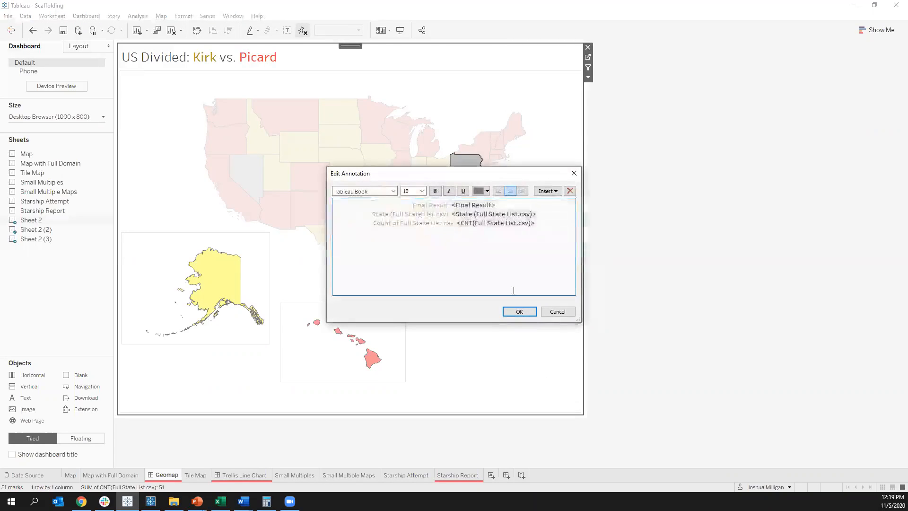
pyautogui.hotkey('ctrl', 'a')
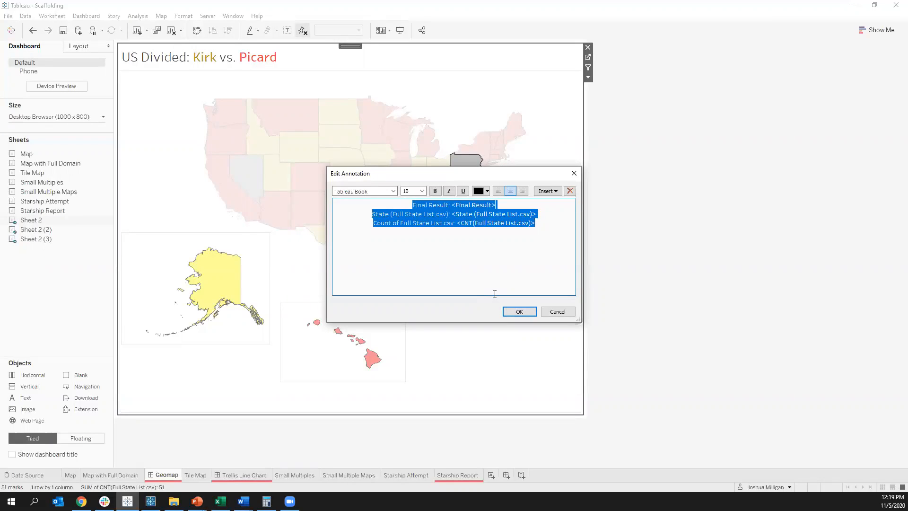
pyautogui.press('BackSpace')
pyautogui.write('Still wai')
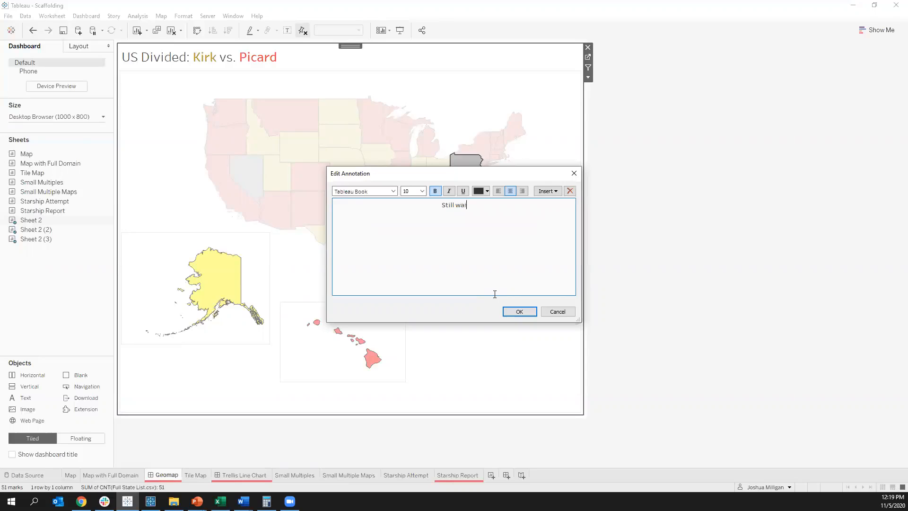
pyautogui.write('ting on beam-in ballots')
pyautogui.tripleClick(458, 205)
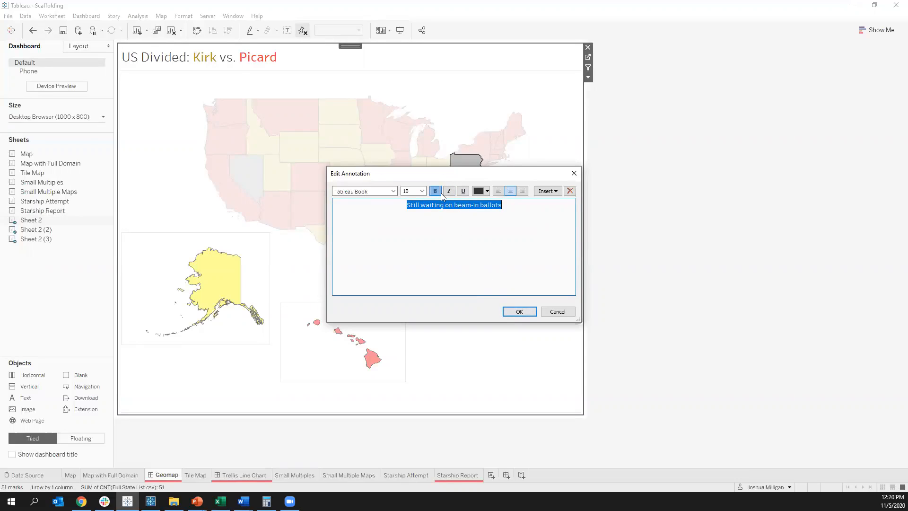
pyautogui.click(513, 310)
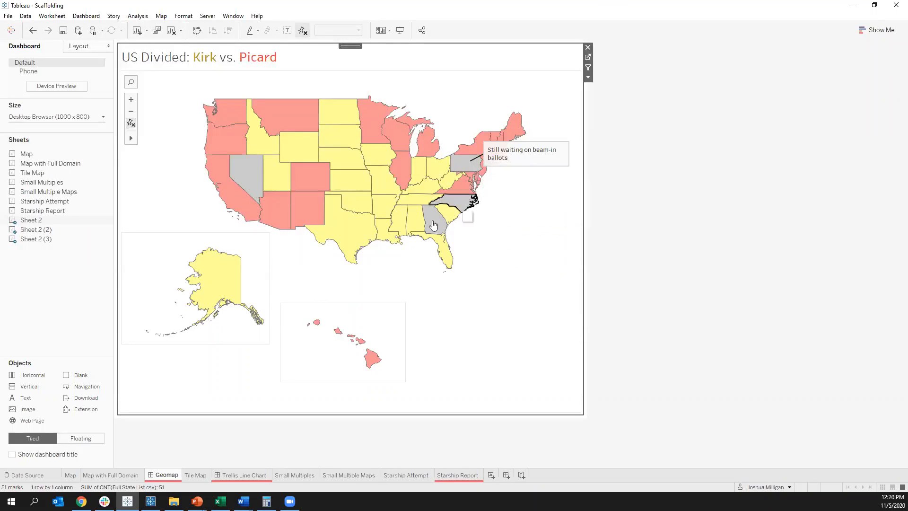
# Step: Open the Tile Map sheet and choose 2. Tile Map as its data source
pyautogui.moveTo(402, 216)
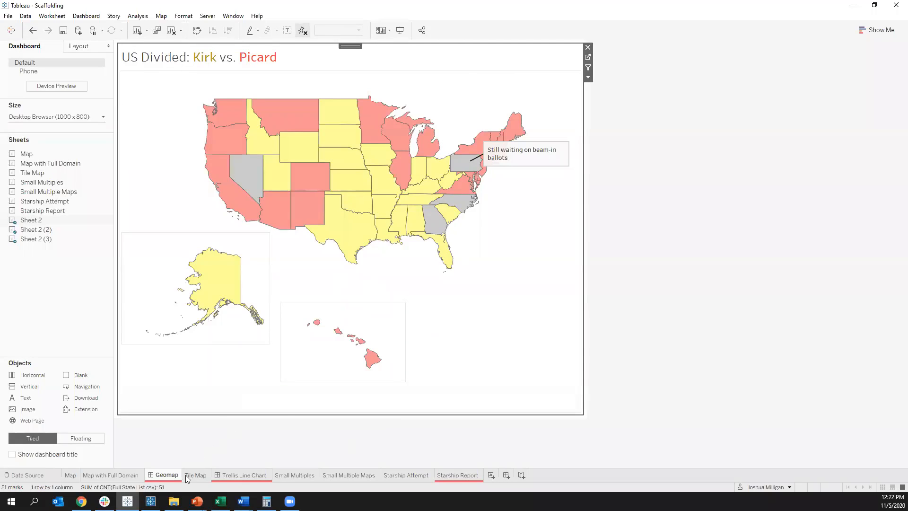
pyautogui.moveTo(188, 475)
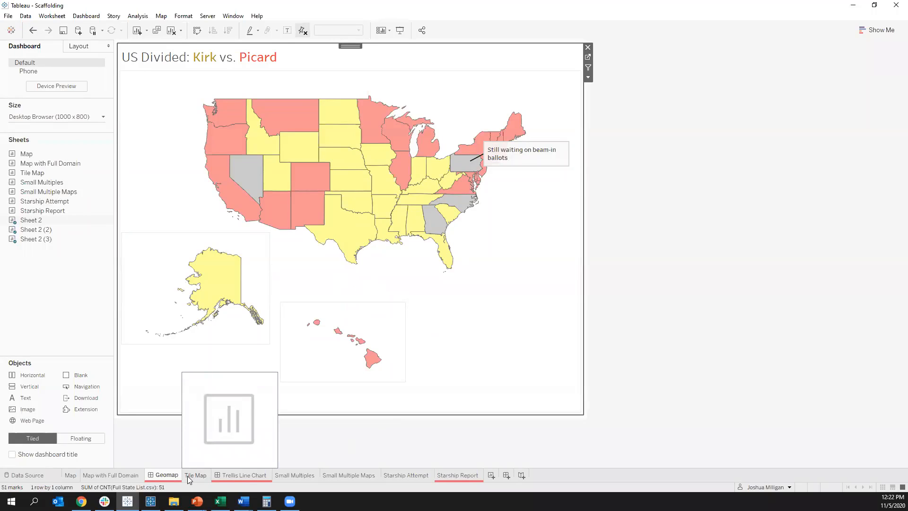
pyautogui.click(187, 476)
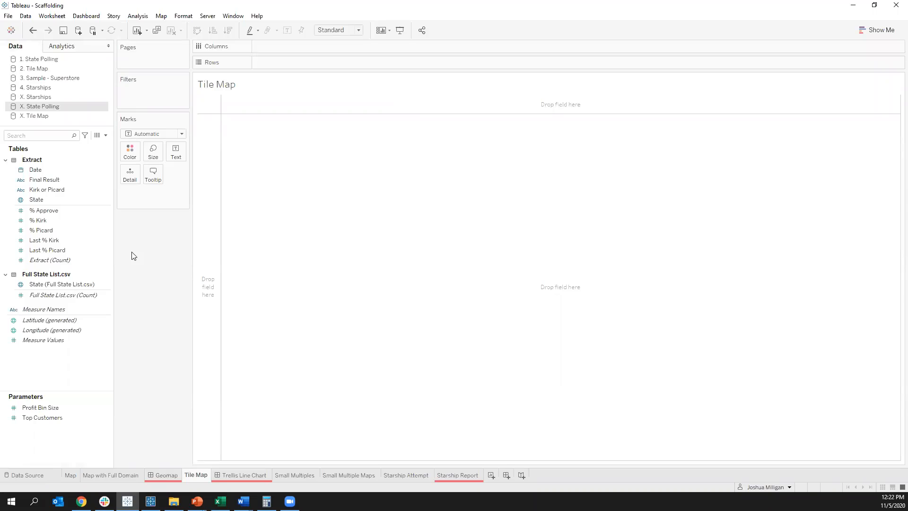
pyautogui.click(40, 71)
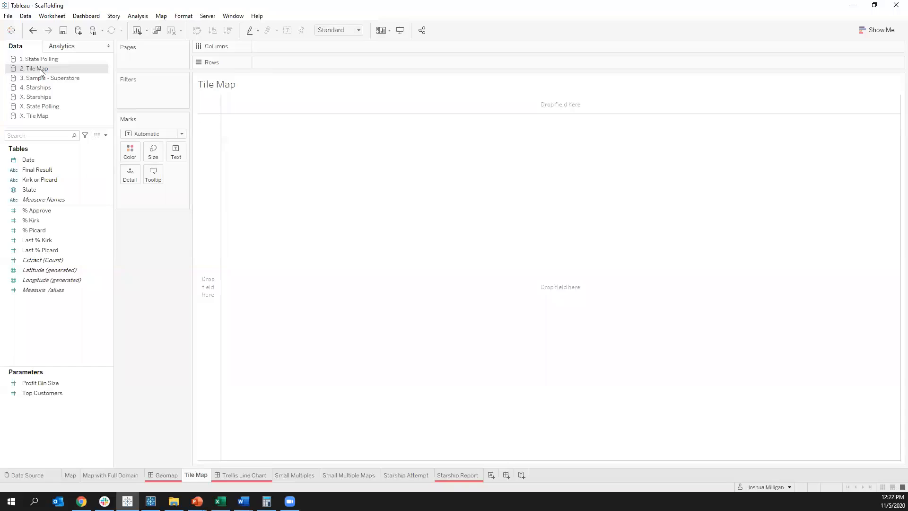
# Step: Place State on Rows of the Tile Map sheet to list the states, and take it off again
pyautogui.click(23, 193)
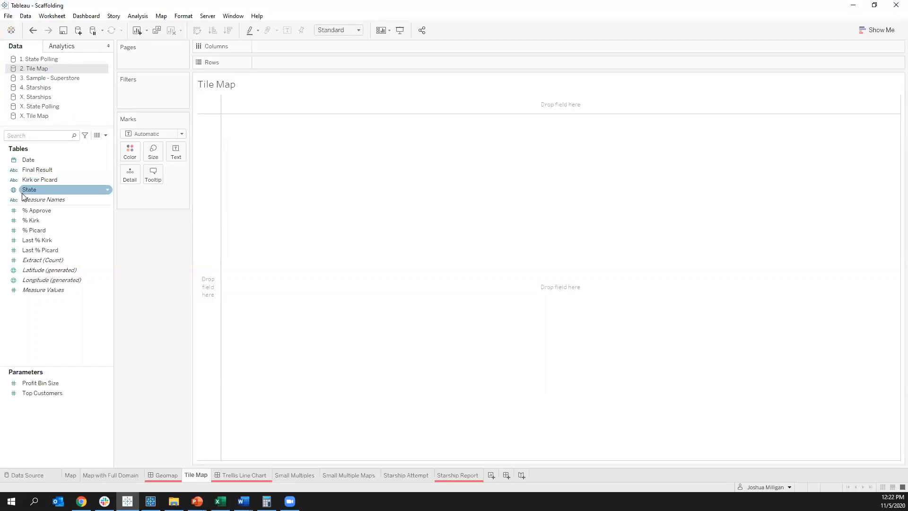
pyautogui.click(43, 189)
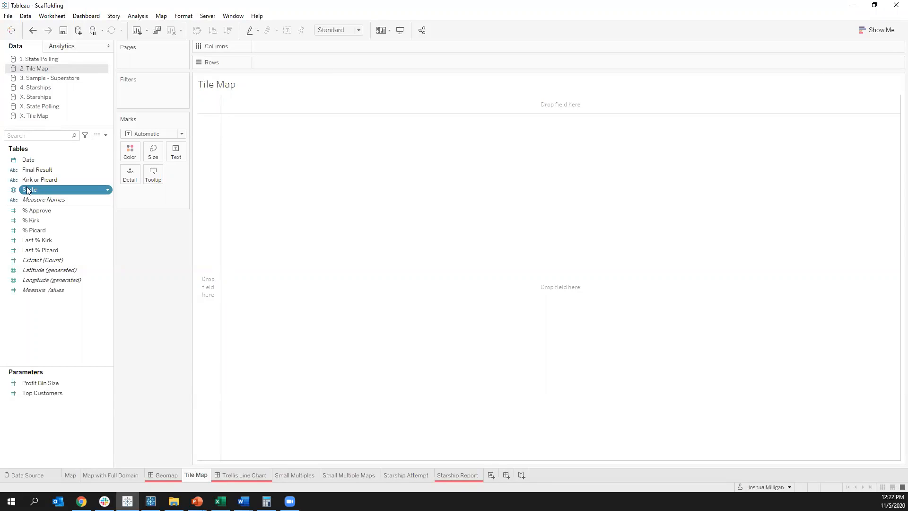
pyautogui.moveTo(27, 190); pyautogui.dragTo(278, 62)
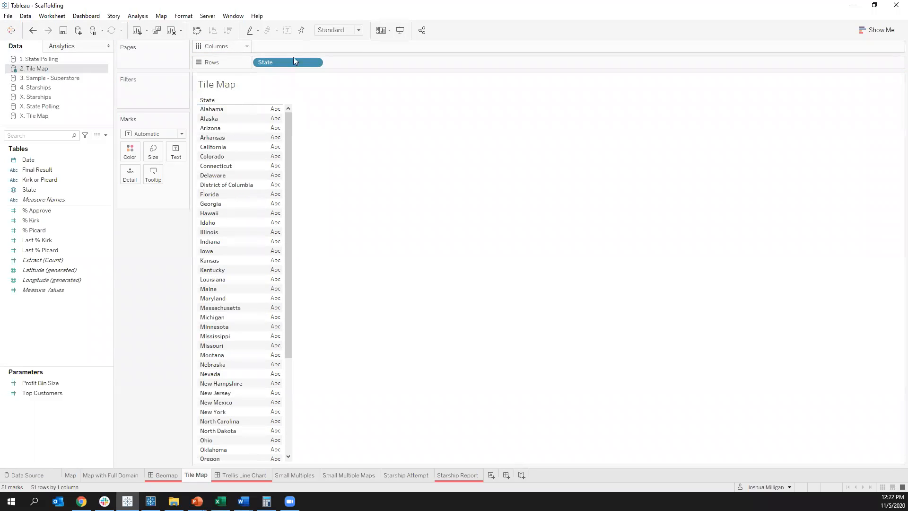
pyautogui.moveTo(292, 61)
pyautogui.mouseDown()
pyautogui.moveTo(286, 47)
pyautogui.moveTo(288, 70)
pyautogui.mouseUp()
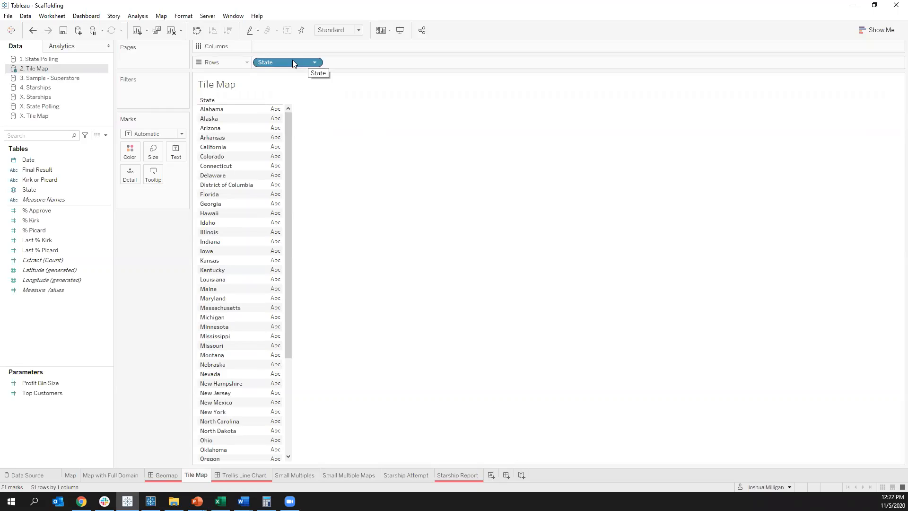
pyautogui.moveTo(292, 60); pyautogui.dragTo(128, 218)
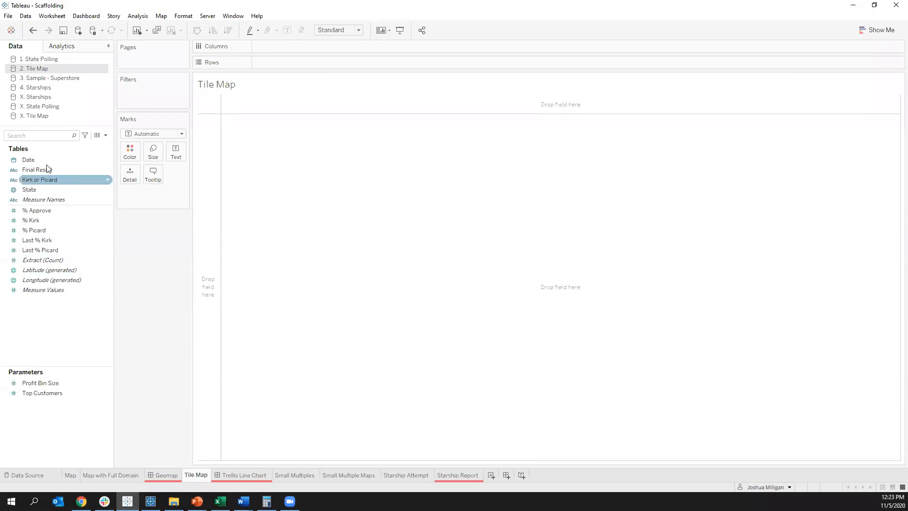
# Step: Open the 2. Tile Map data source for editing and remove its Tile Map text file connection
pyautogui.rightClick(44, 70)
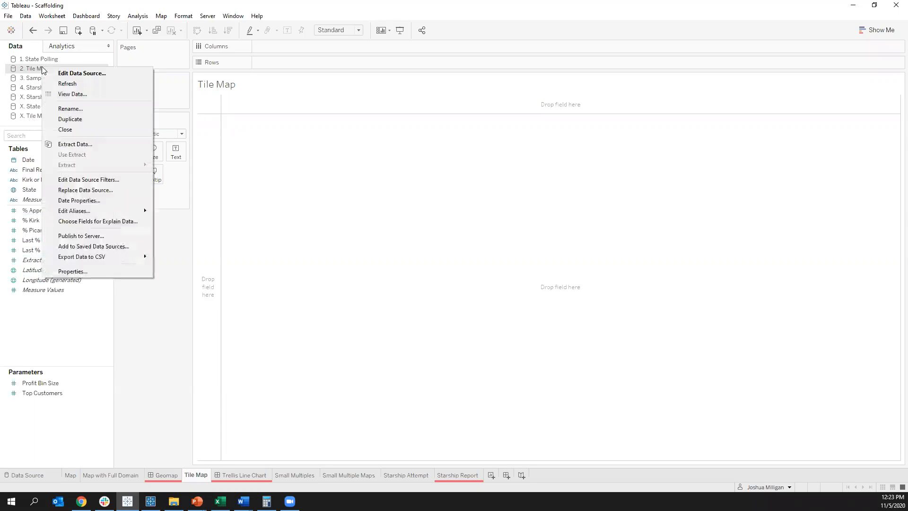
pyautogui.click(90, 74)
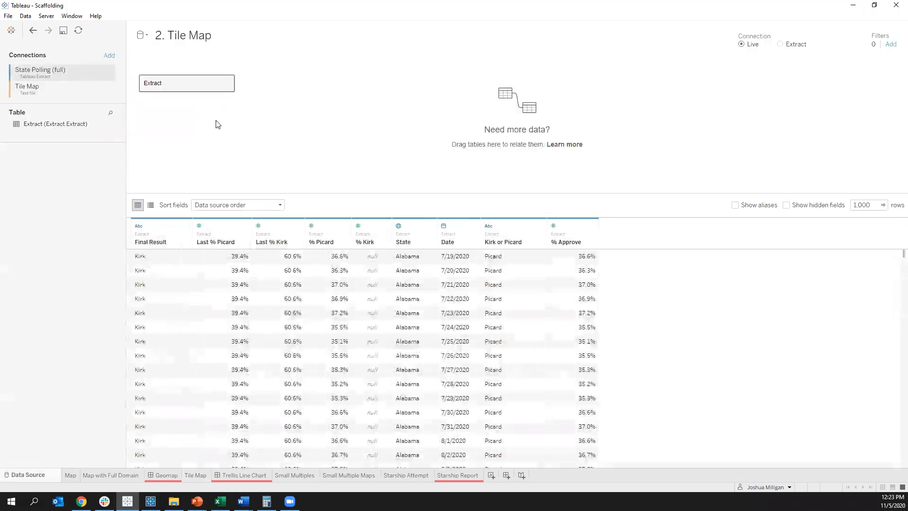
pyautogui.click(108, 89)
pyautogui.click(126, 122)
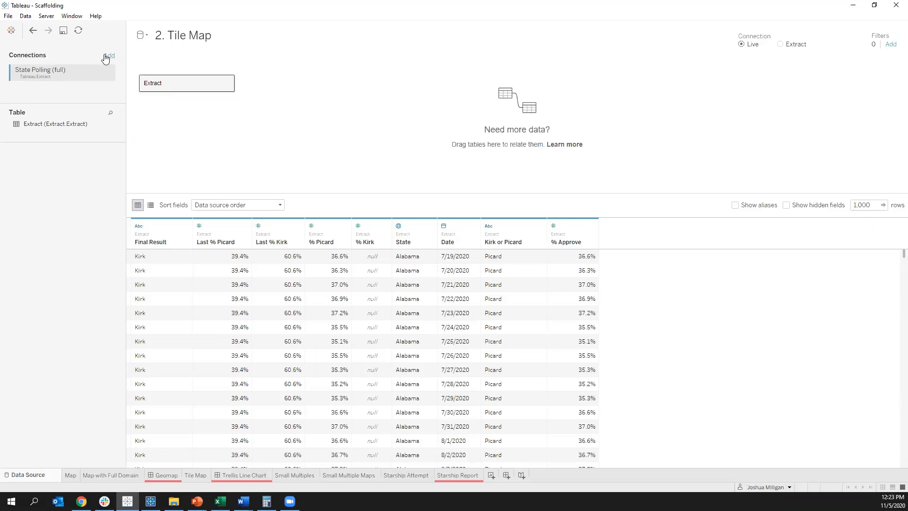
# Step: Start adding a text file connection to the 2. Tile Map data source and select Tile Map.csv
pyautogui.click(106, 56)
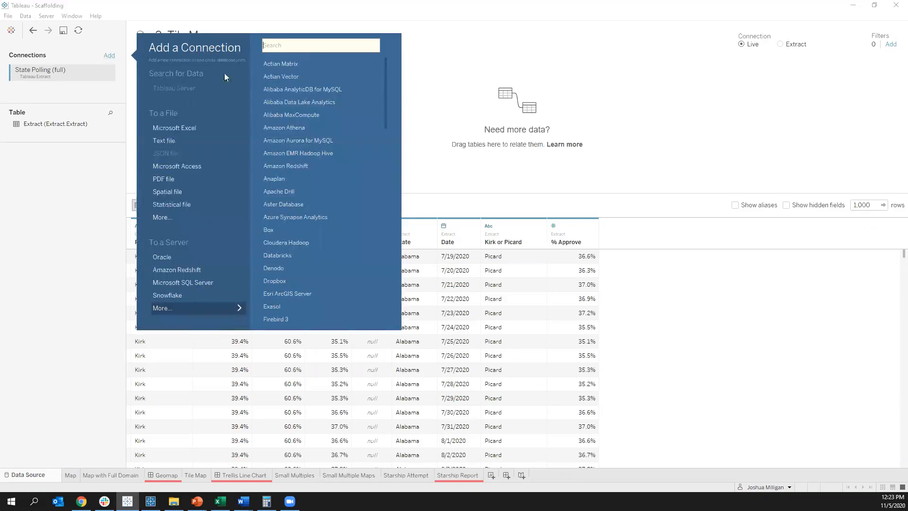
pyautogui.click(171, 140)
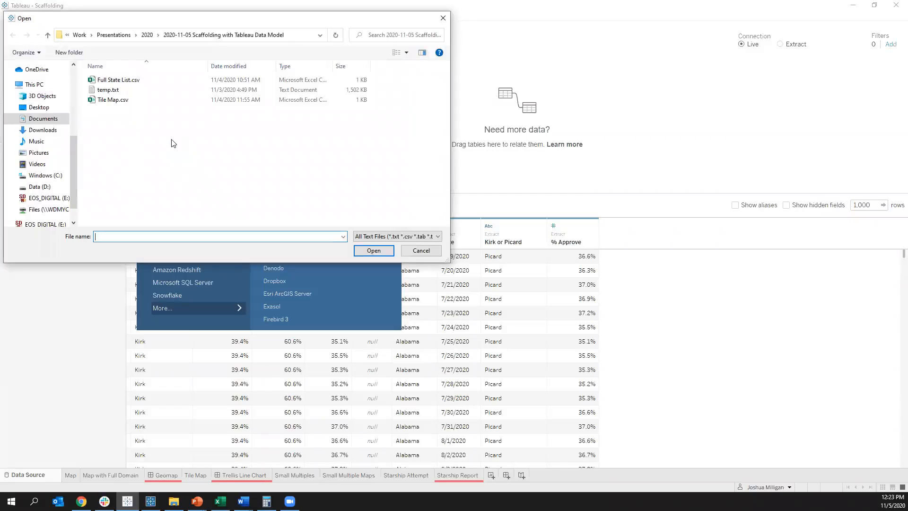
pyautogui.click(114, 106)
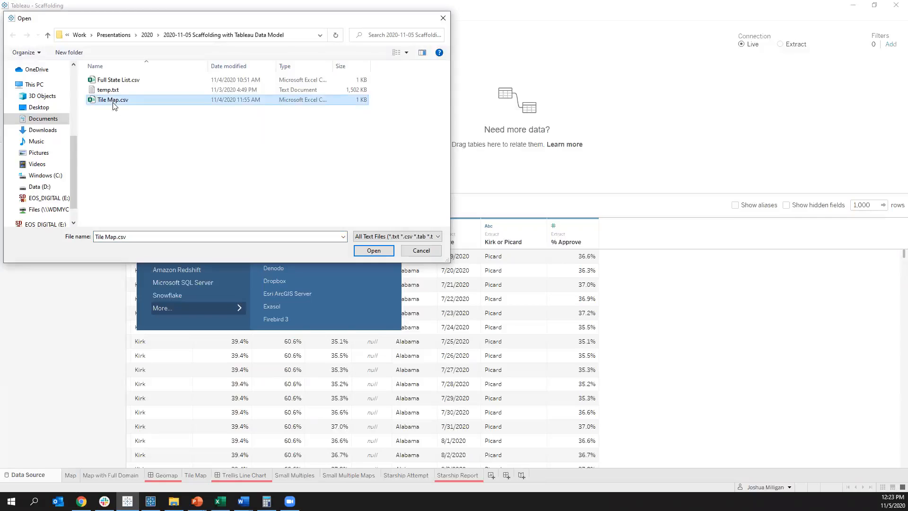
# Step: Open Tile Map.csv in Excel from the file dialog, examine its Row and Col values per state, and close it
pyautogui.rightClick(114, 103)
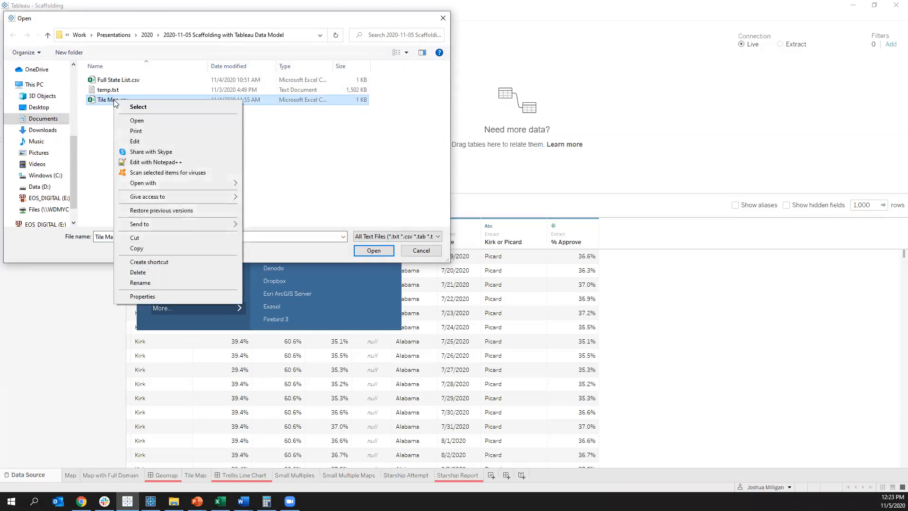
pyautogui.click(136, 120)
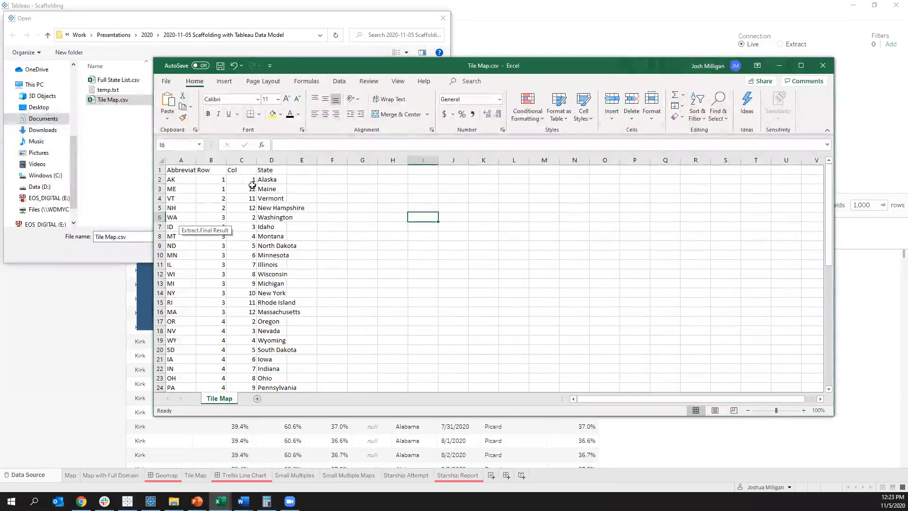
pyautogui.click(213, 179)
pyautogui.click(239, 179)
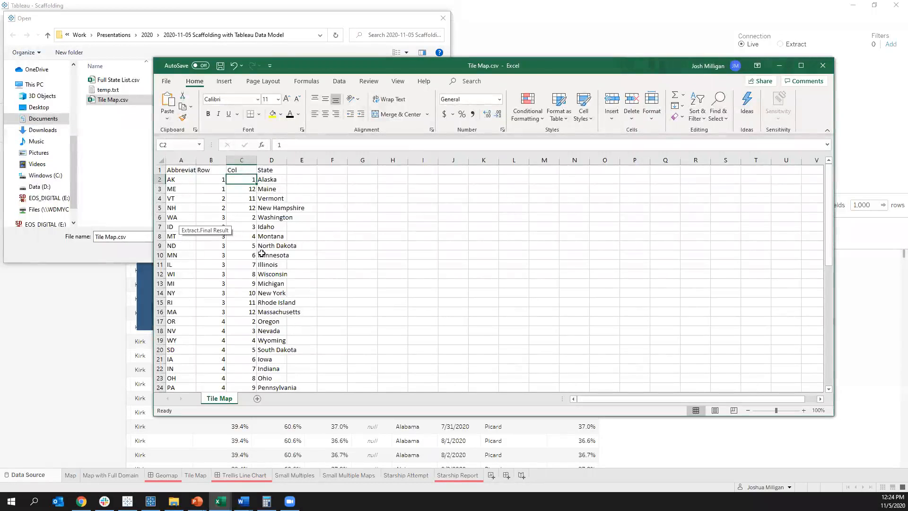
pyautogui.click(822, 67)
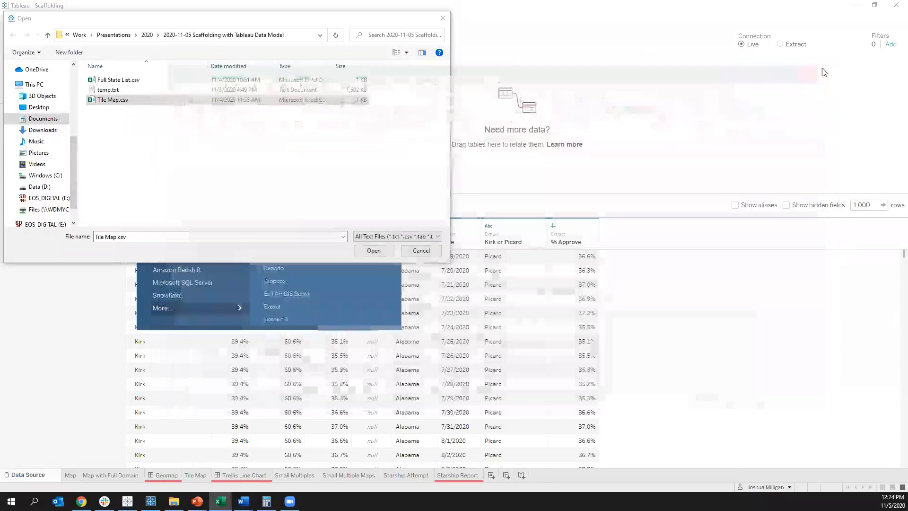
# Step: Connect to Tile Map.csv and relate it to Extract, matching State to State (Tile Map.csv)
pyautogui.doubleClick(112, 100)
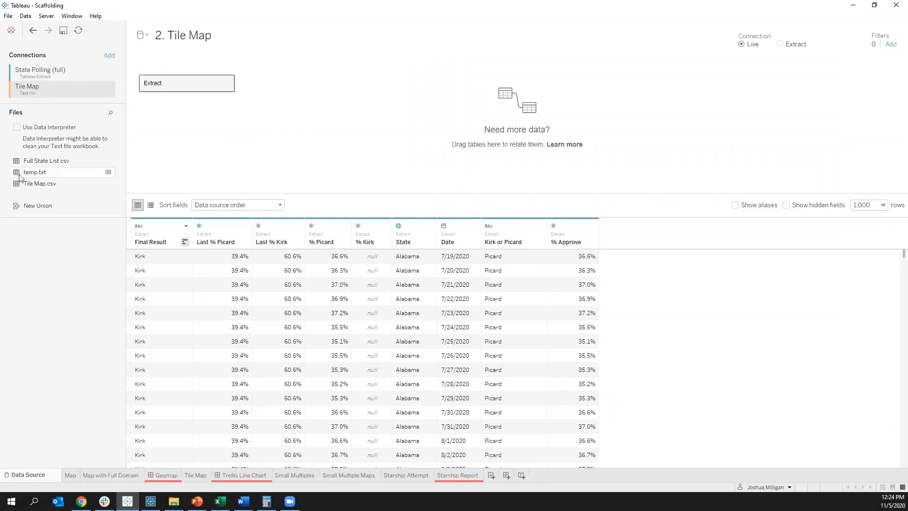
pyautogui.moveTo(20, 186); pyautogui.dragTo(292, 81)
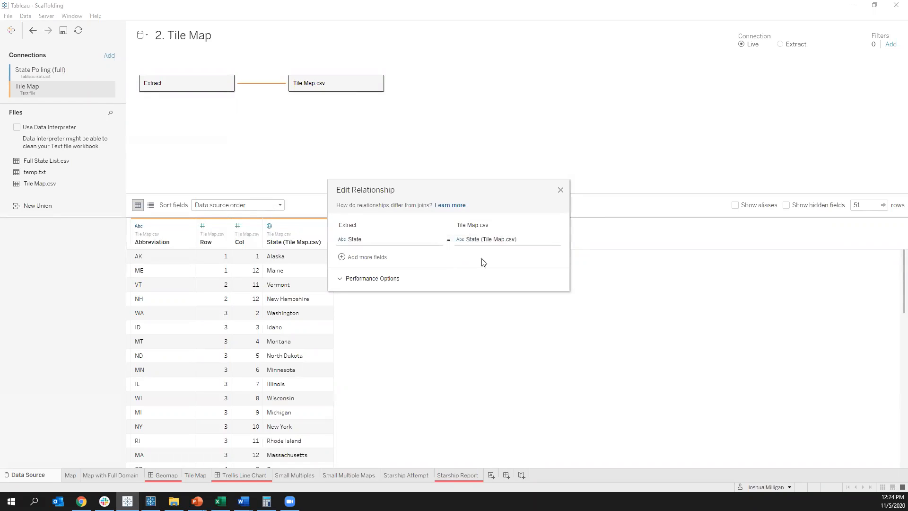
pyautogui.click(560, 190)
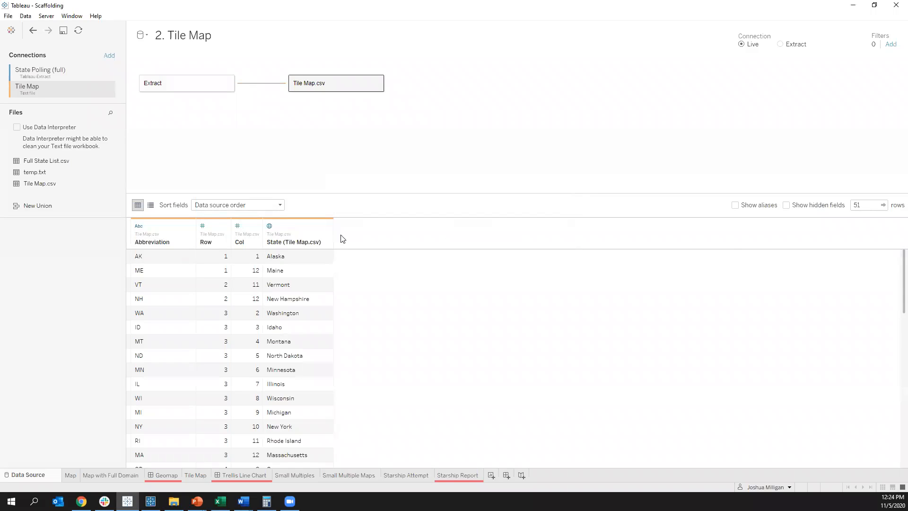
# Step: Review the relationship fields between Extract and Tile Map.csv and look through the Tile Map.csv rows
pyautogui.click(265, 90)
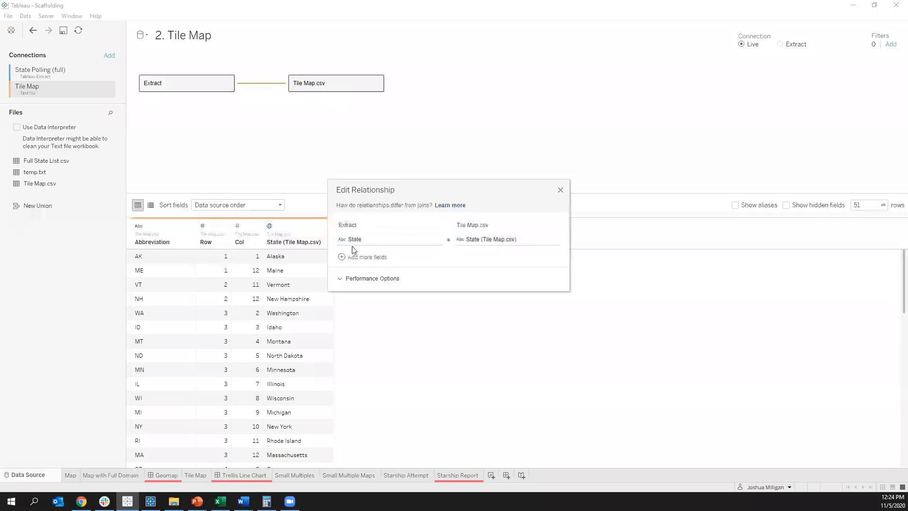
pyautogui.click(560, 191)
pyautogui.scroll(-3, 296, 377)
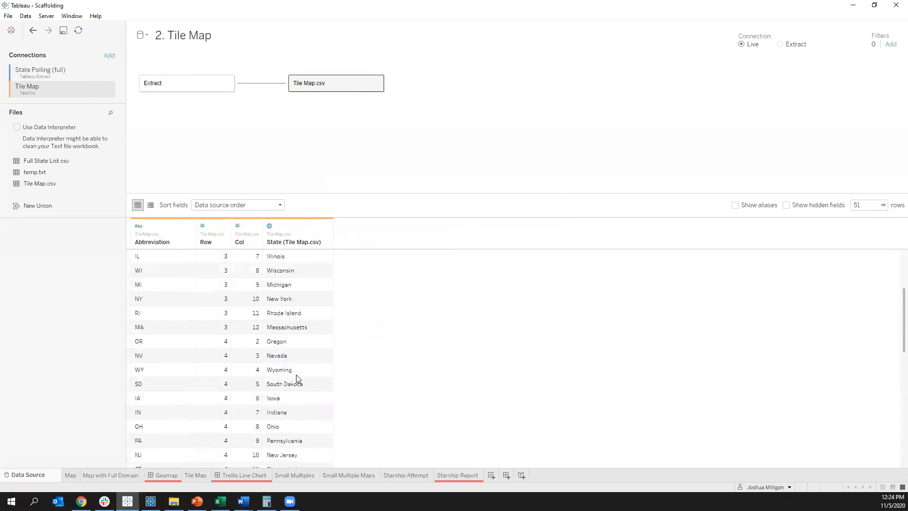
pyautogui.scroll(-3, 297, 379)
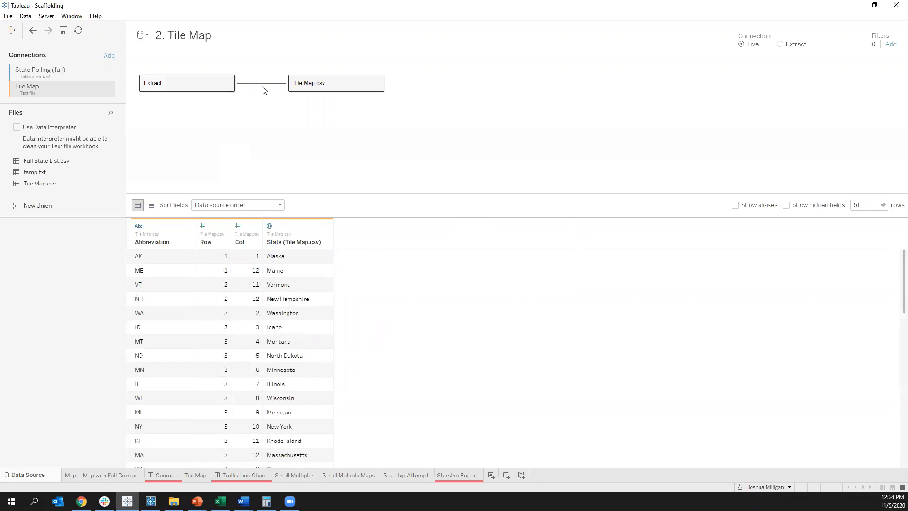
pyautogui.click(376, 238)
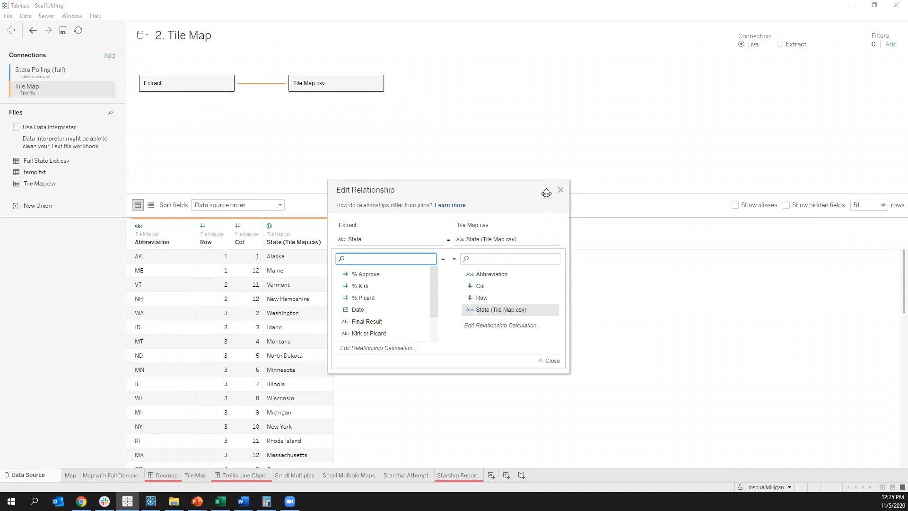
pyautogui.click(560, 191)
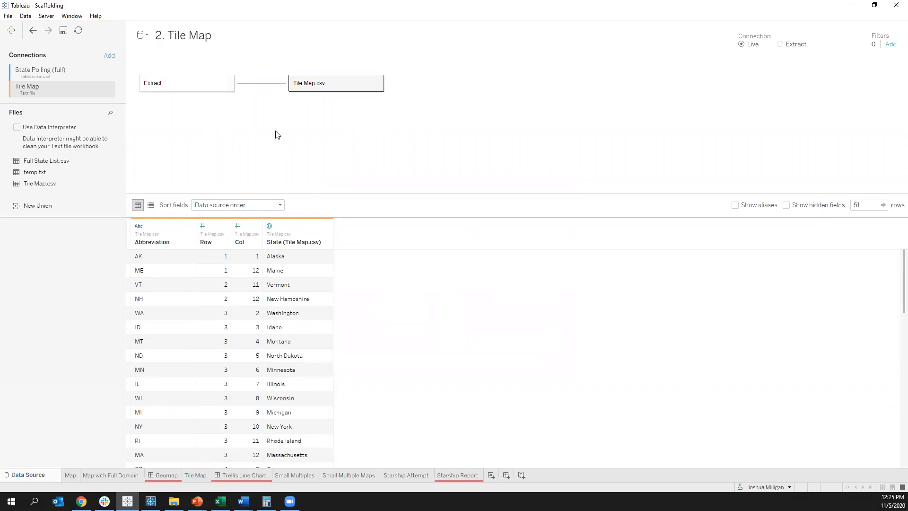
# Step: On the Tile Map sheet, convert the Row and Col fields of Tile Map.csv from measures to dimensions
pyautogui.click(195, 474)
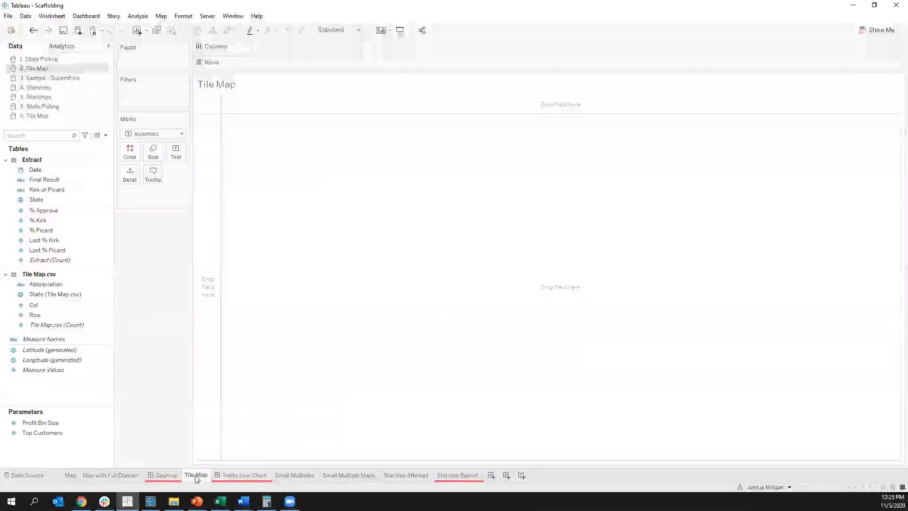
pyautogui.click(29, 170)
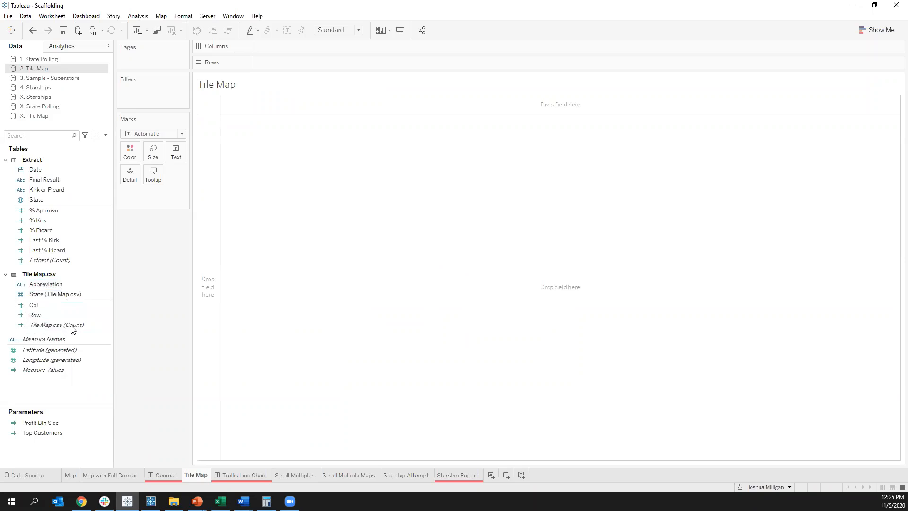
pyautogui.click(31, 317)
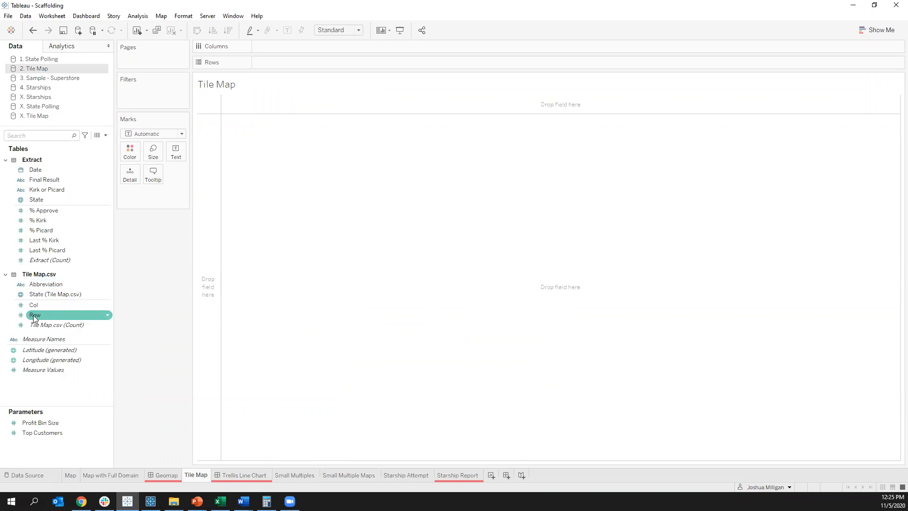
pyautogui.click(34, 316)
pyautogui.moveTo(38, 311); pyautogui.dragTo(45, 290)
pyautogui.click(34, 315)
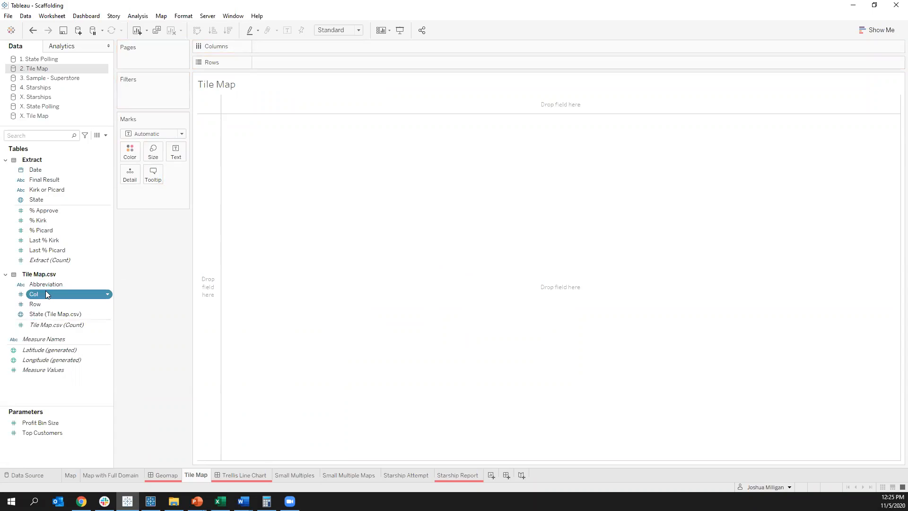
# Step: Lay out the tile grid with Row on Rows and Col on Columns, and make the rows taller
pyautogui.moveTo(37, 308); pyautogui.dragTo(278, 60)
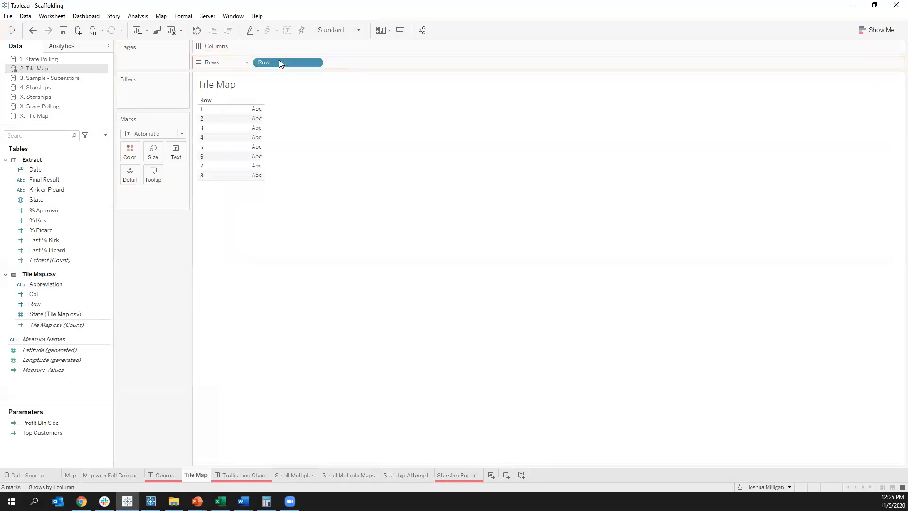
pyautogui.moveTo(41, 303); pyautogui.dragTo(277, 48)
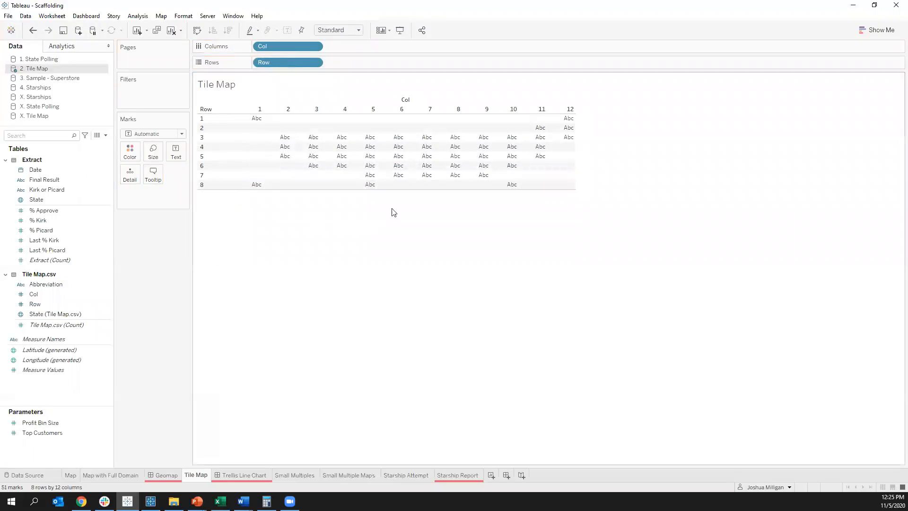
pyautogui.moveTo(398, 190); pyautogui.dragTo(416, 315)
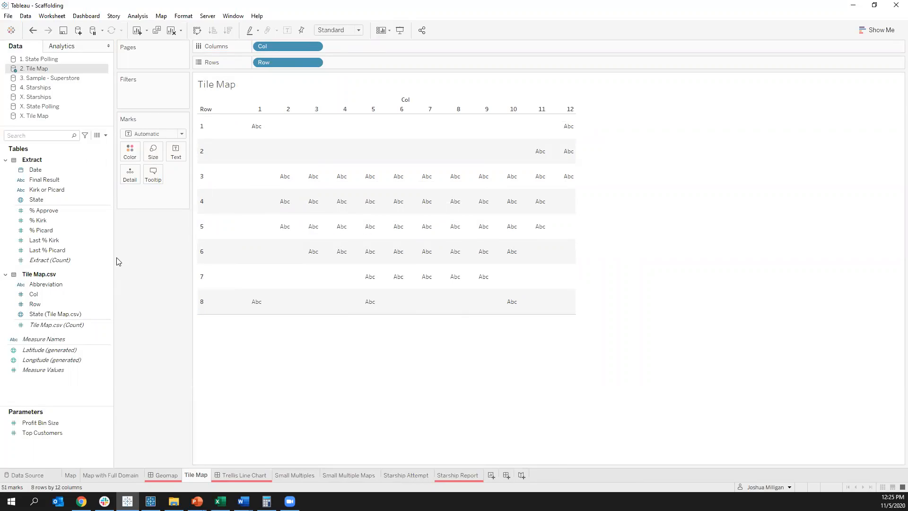
# Step: Inspect the Col and Row positions of individual cells in the grid and clear the selection
pyautogui.click(251, 128)
pyautogui.click(280, 175)
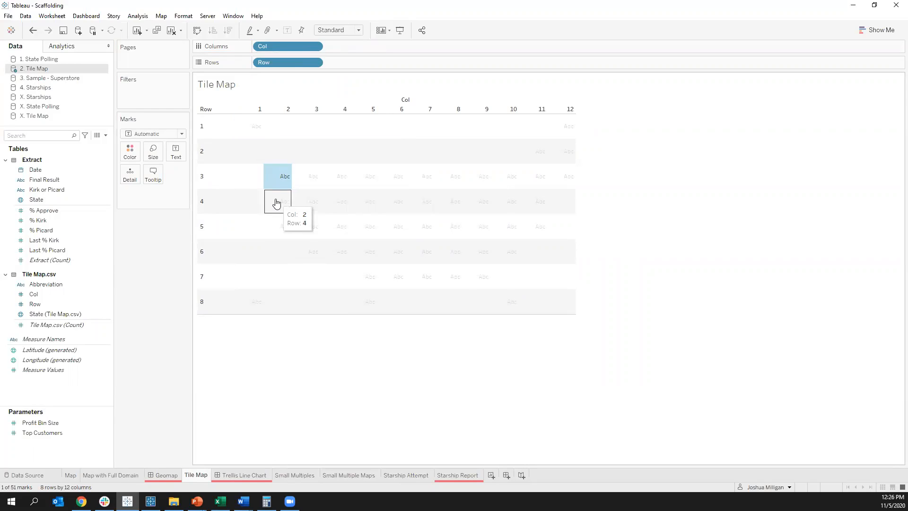
pyautogui.click(276, 204)
pyautogui.click(276, 204)
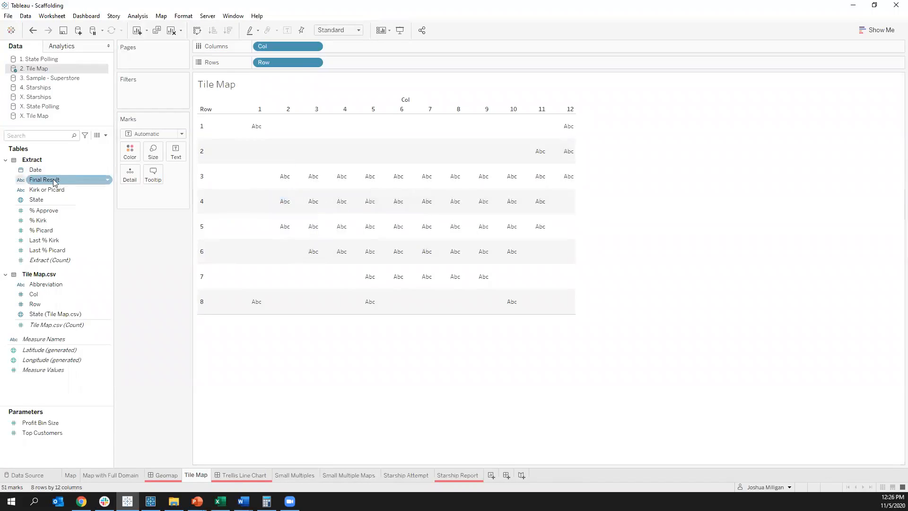
# Step: Color the tiles by Final Result, enlarge the square marks, and increase the row height further
pyautogui.moveTo(55, 183); pyautogui.dragTo(127, 152)
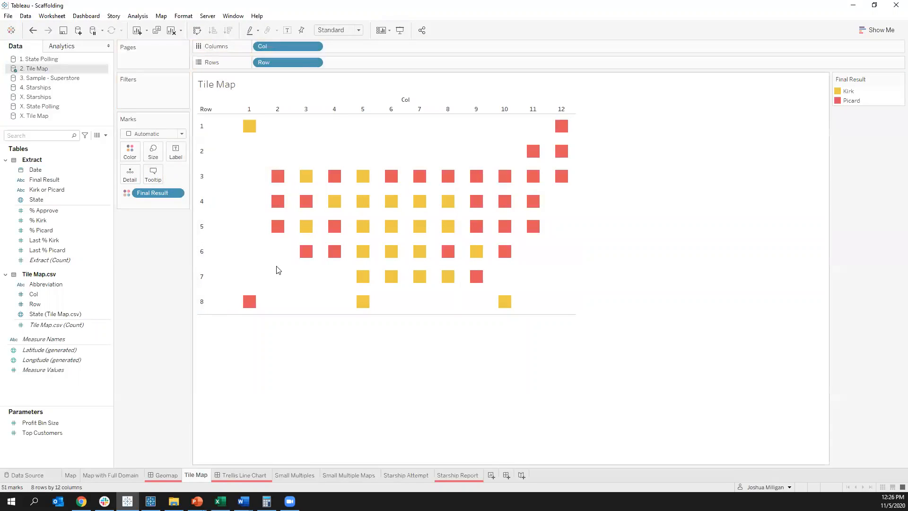
pyautogui.click(153, 150)
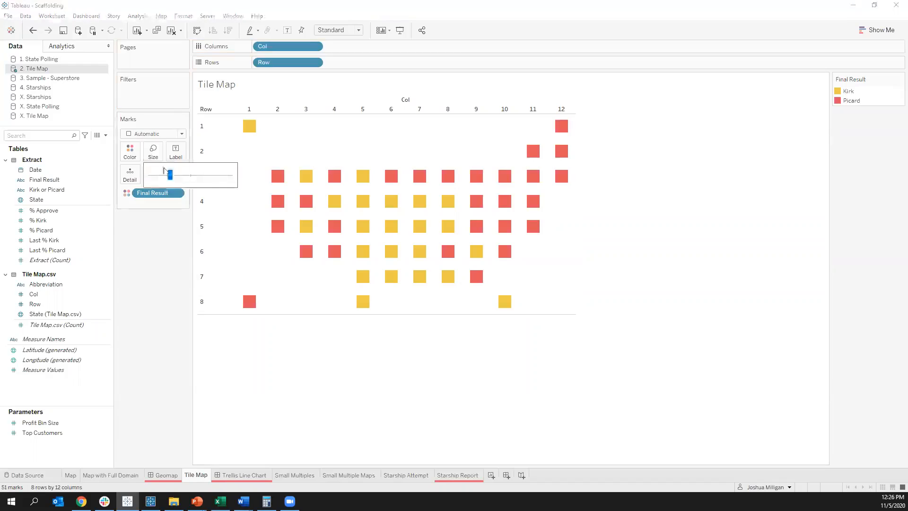
pyautogui.moveTo(171, 180); pyautogui.dragTo(184, 175)
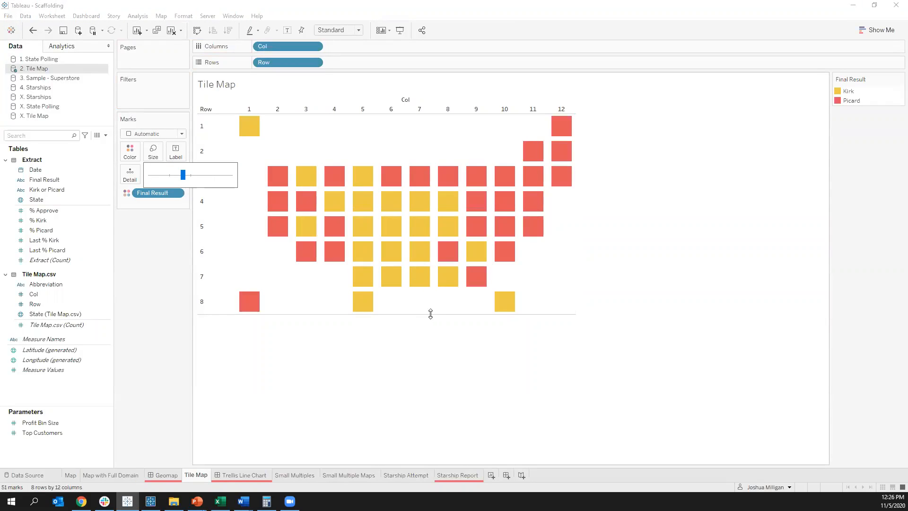
pyautogui.click(425, 320)
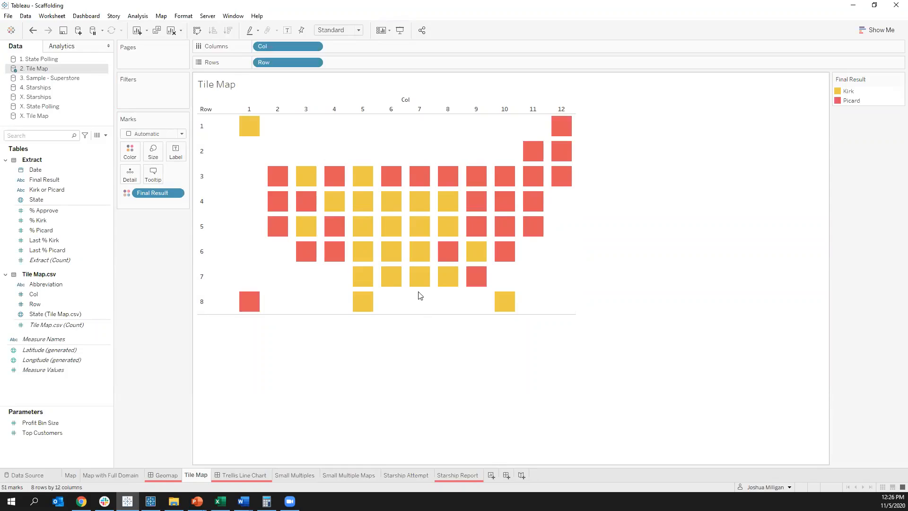
pyautogui.moveTo(416, 314); pyautogui.dragTo(420, 360)
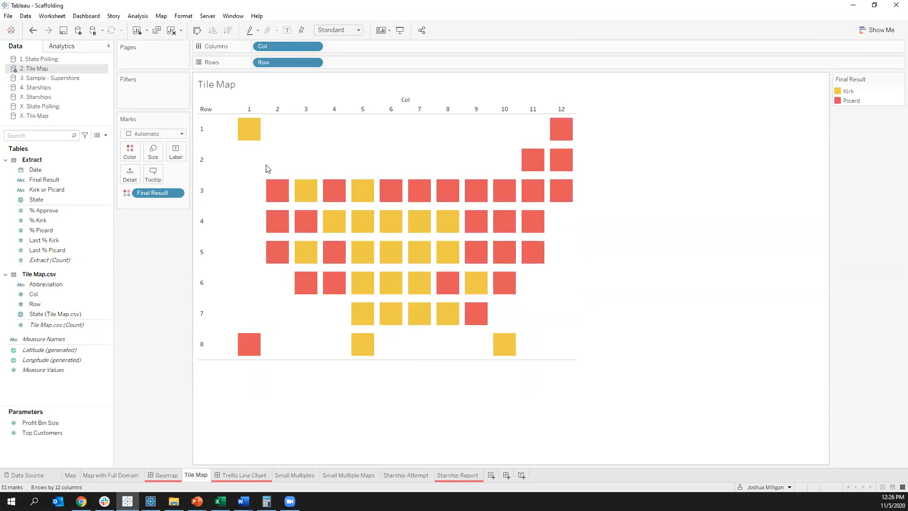
# Step: Add an empty-string calculation "" after Col on Columns and copy it after Row on Rows
pyautogui.doubleClick(345, 46)
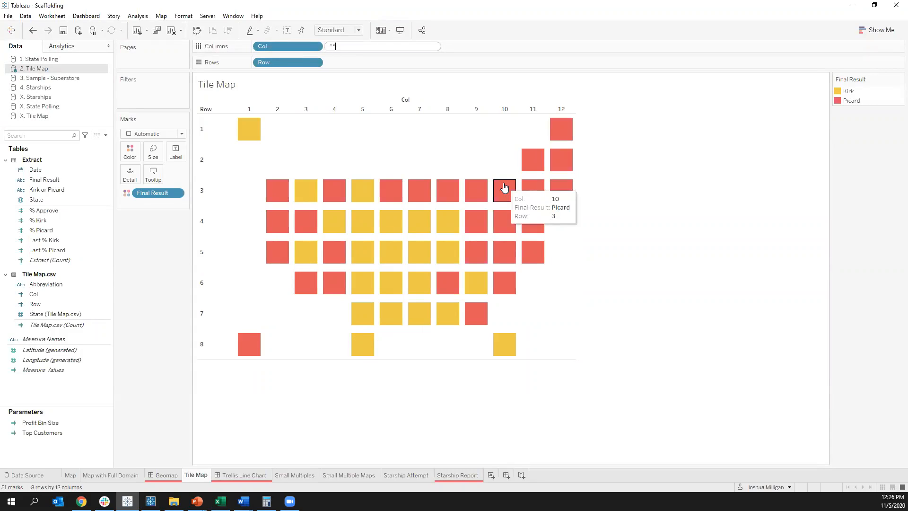
pyautogui.write('""')
pyautogui.press('Return')
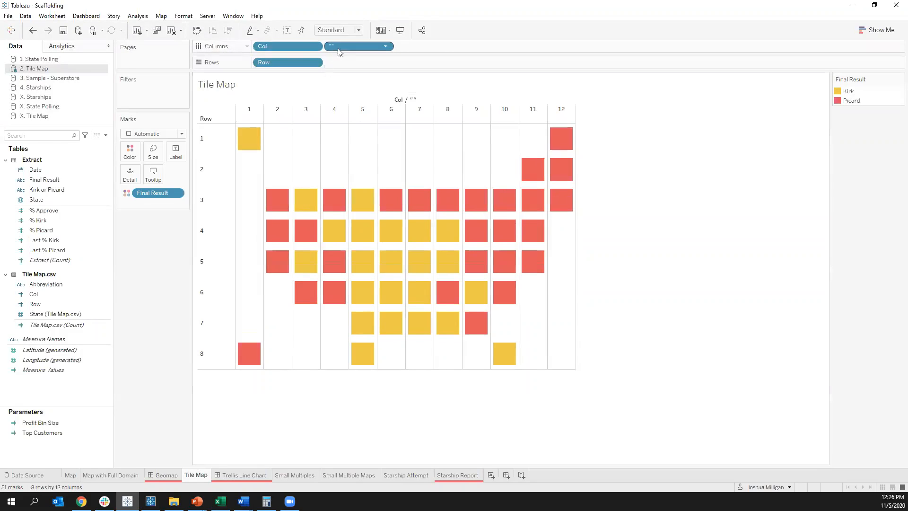
pyautogui.moveTo(337, 47); pyautogui.dragTo(353, 63)
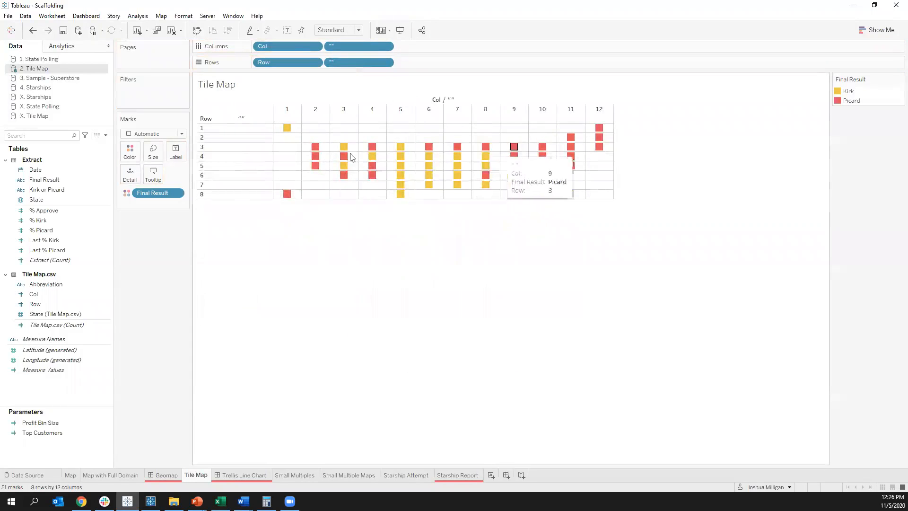
# Step: Enlarge the marks to the maximum size so they fill their cells, and stretch the rows until the tiles are roughly square
pyautogui.click(152, 152)
pyautogui.moveTo(185, 175); pyautogui.dragTo(231, 175)
pyautogui.click(450, 297)
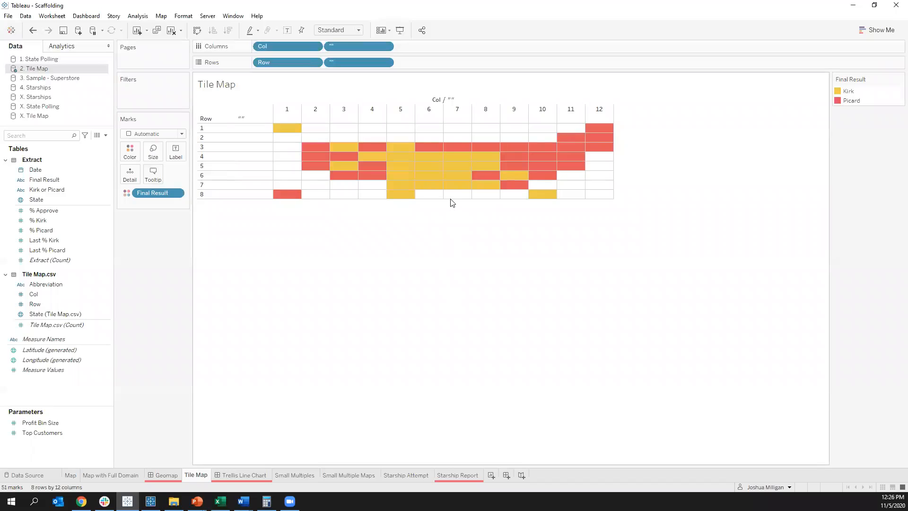
pyautogui.moveTo(452, 199); pyautogui.dragTo(473, 337)
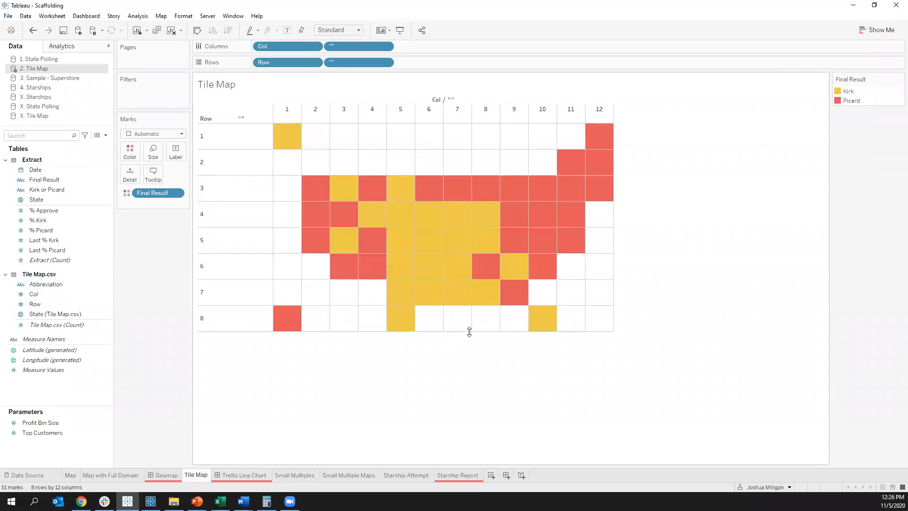
pyautogui.moveTo(458, 330); pyautogui.dragTo(458, 360)
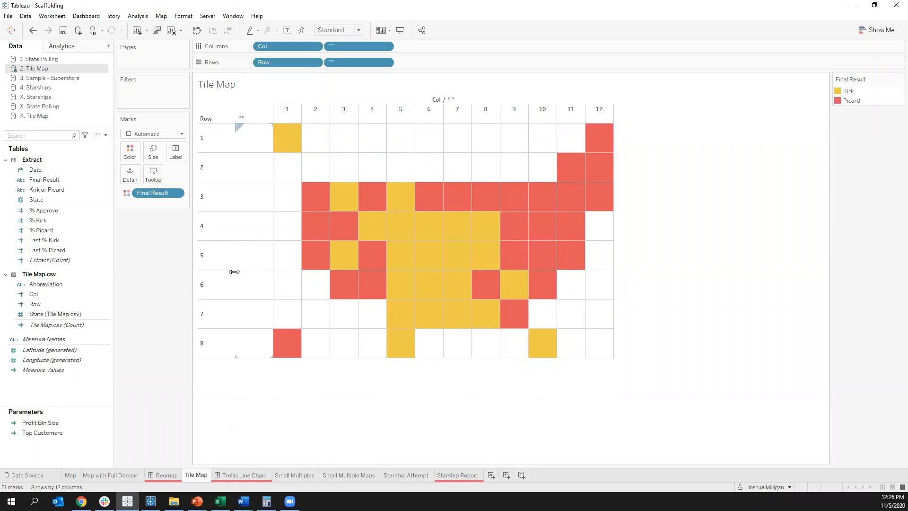
# Step: Label the tiles with Abbreviation and set the mark type to Square
pyautogui.moveTo(54, 281); pyautogui.dragTo(178, 151)
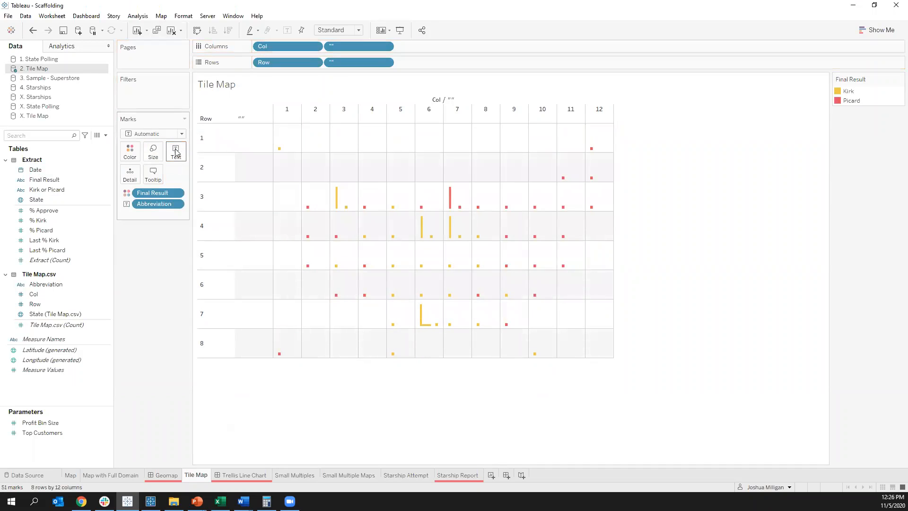
pyautogui.click(135, 136)
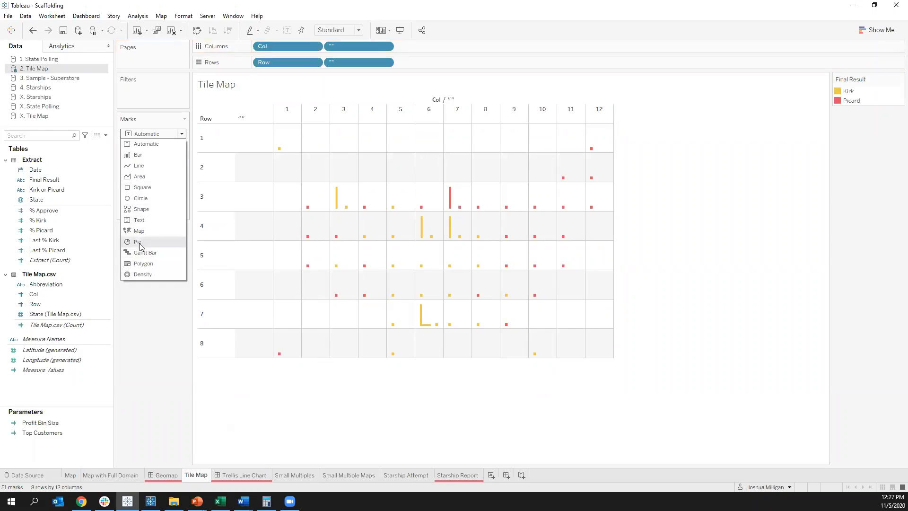
pyautogui.click(144, 187)
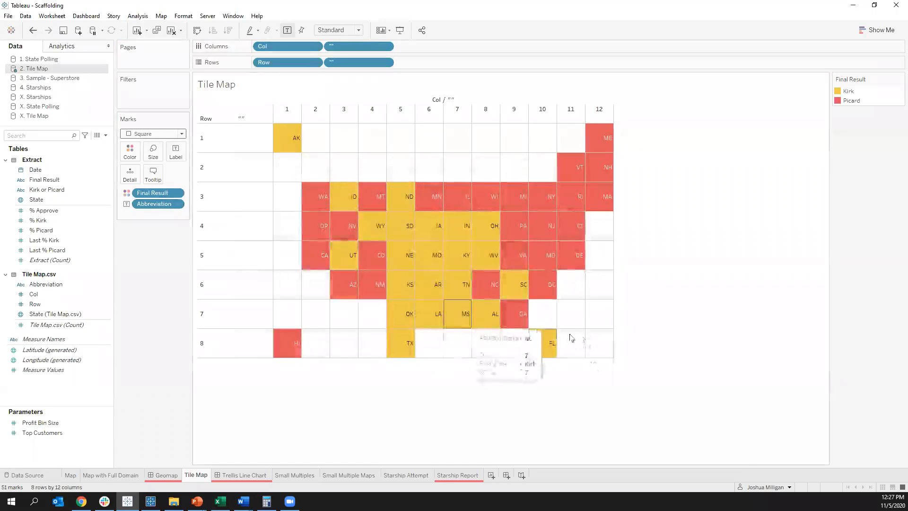
# Step: Add Last % Kirk and Last % Picard to the tile labels
pyautogui.moveTo(569, 208)
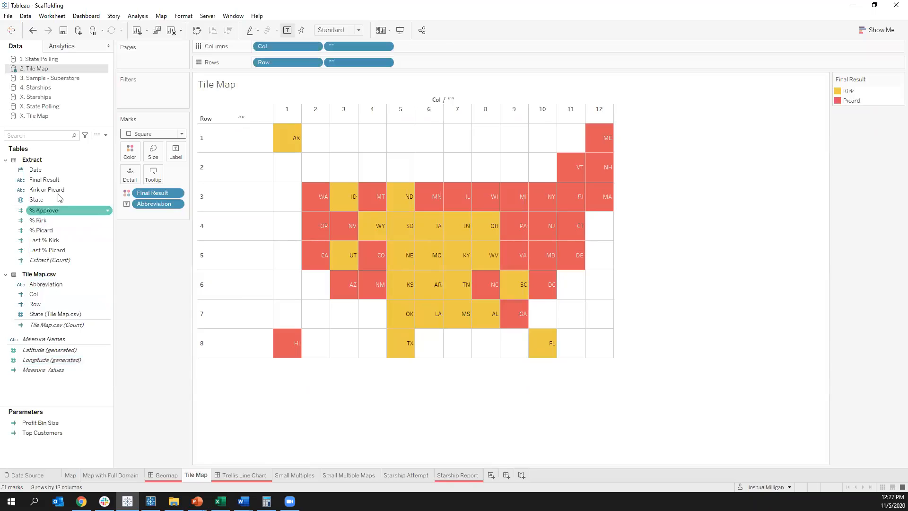
pyautogui.moveTo(40, 242); pyautogui.dragTo(175, 151)
pyautogui.moveTo(44, 250); pyautogui.dragTo(182, 149)
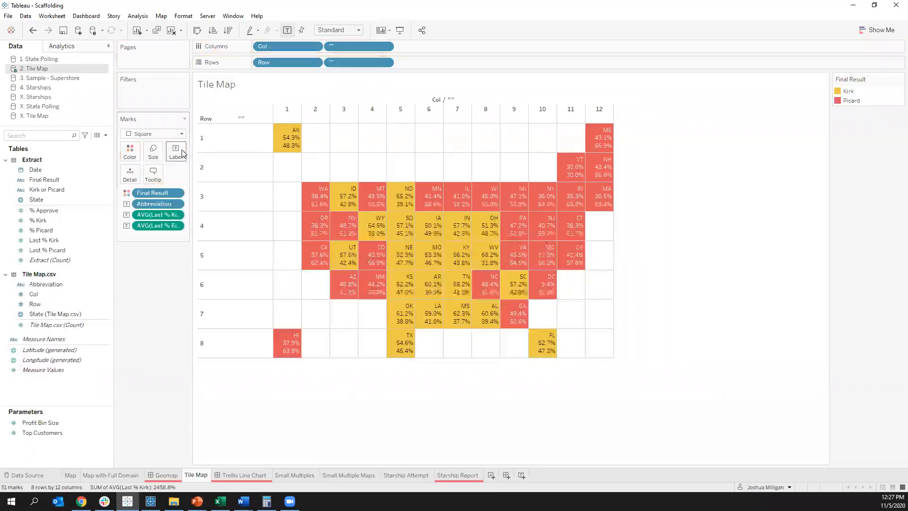
# Step: Edit the label text so that Abbreviation is bold and sits on the first line above Last % Kirk
pyautogui.click(175, 151)
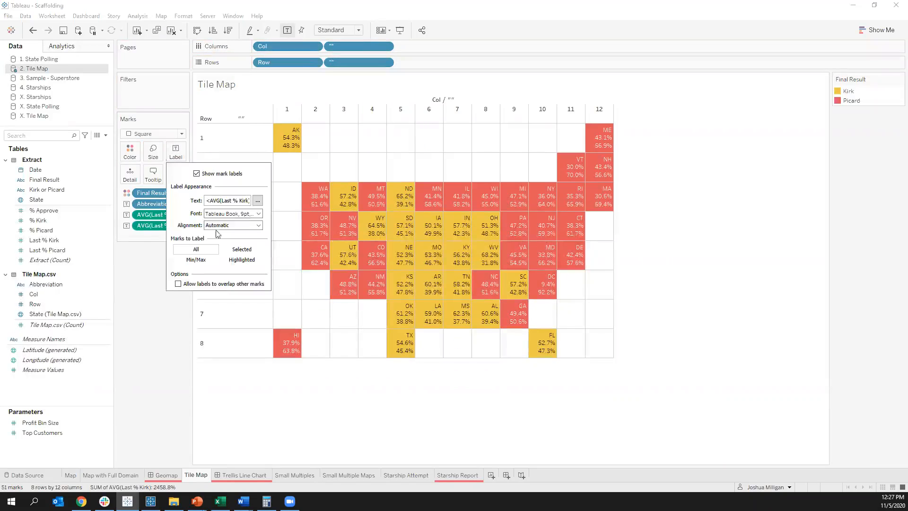
pyautogui.click(258, 214)
pyautogui.click(258, 200)
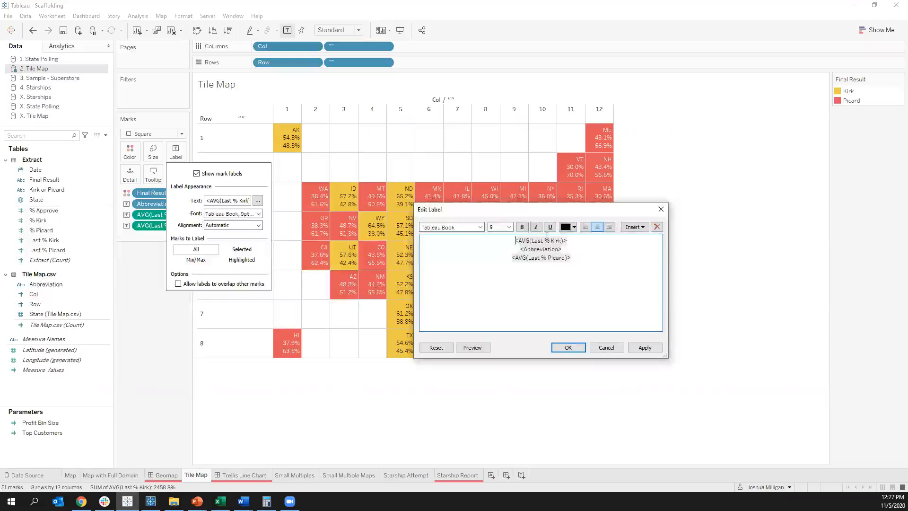
pyautogui.doubleClick(547, 240)
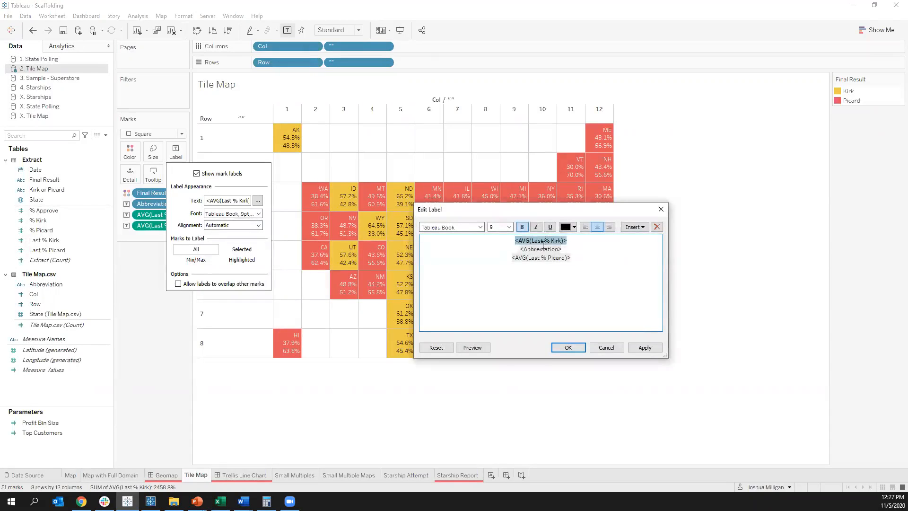
pyautogui.click(519, 254)
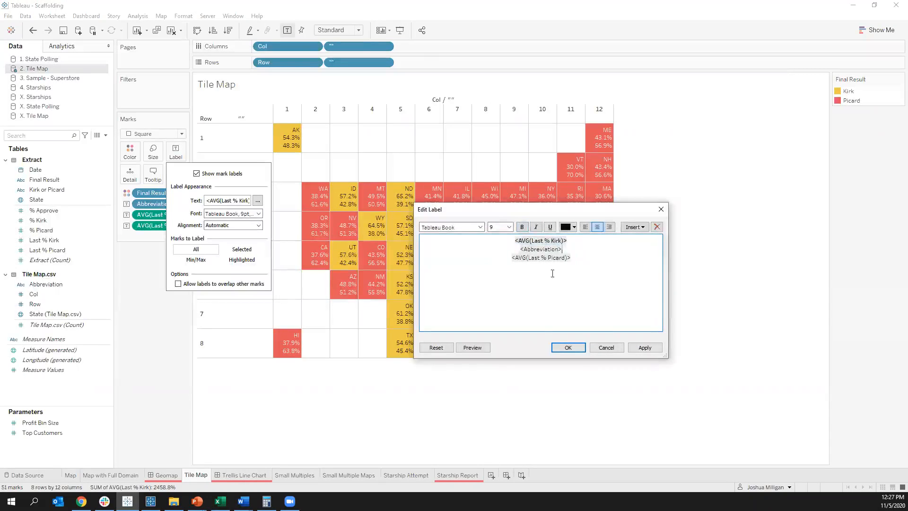
pyautogui.moveTo(555, 244)
pyautogui.mouseDown()
pyautogui.moveTo(520, 247)
pyautogui.moveTo(556, 255)
pyautogui.mouseUp()
pyautogui.hotkey('ctrl', 'b')
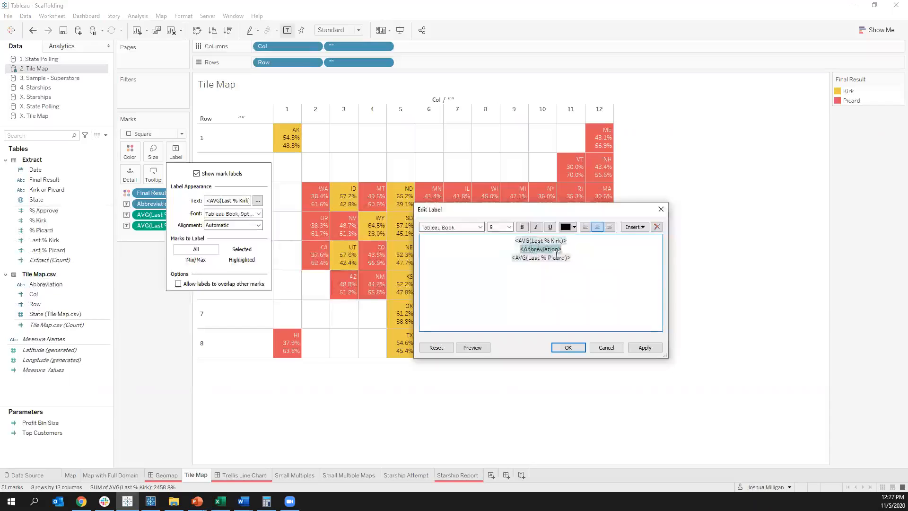
pyautogui.hotkey('ctrl', 'b')
pyautogui.press('Home')
pyautogui.hotkey('shift', 'End')
pyautogui.hotkey('ctrl', 'x')
pyautogui.press('Up')
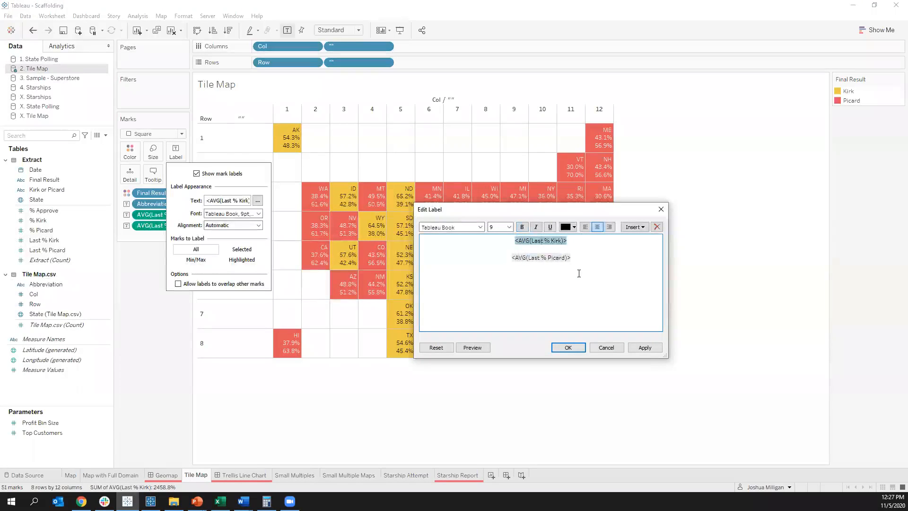
pyautogui.press('Home')
pyautogui.hotkey('ctrl', 'v')
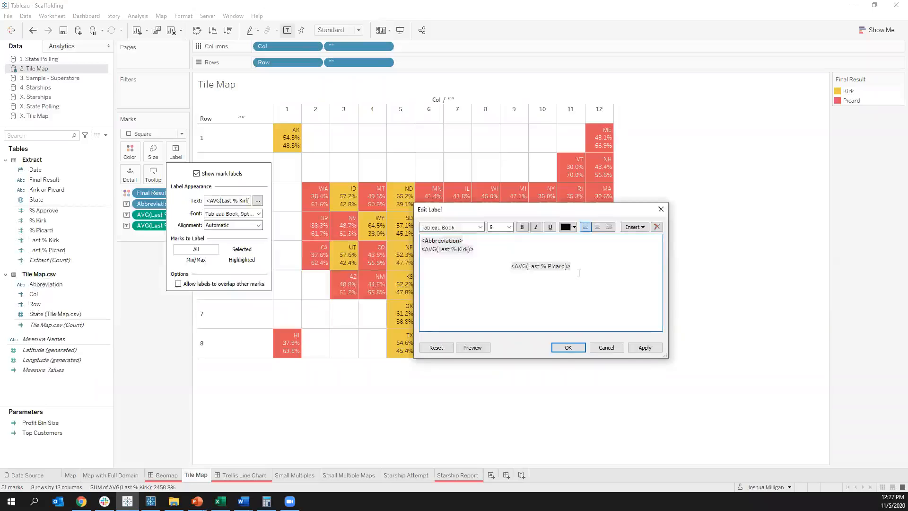
# Step: Prefix the Last % Kirk line with "K:" and the Last % Picard line with "P:", and center all label lines
pyautogui.write('K:')
pyautogui.press('Down')
pyautogui.press('Down')
pyautogui.press('Delete')
pyautogui.write('P:')
pyautogui.hotkey('ctrl', 'a')
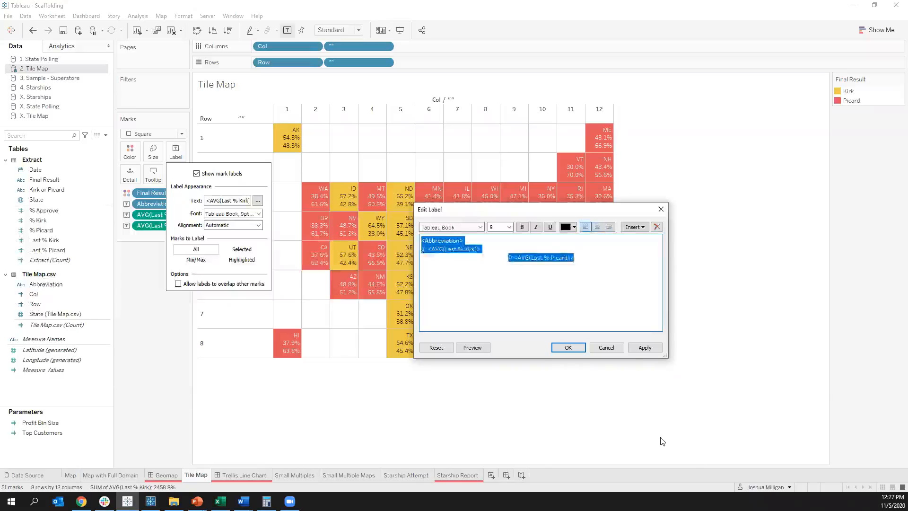
pyautogui.click(597, 227)
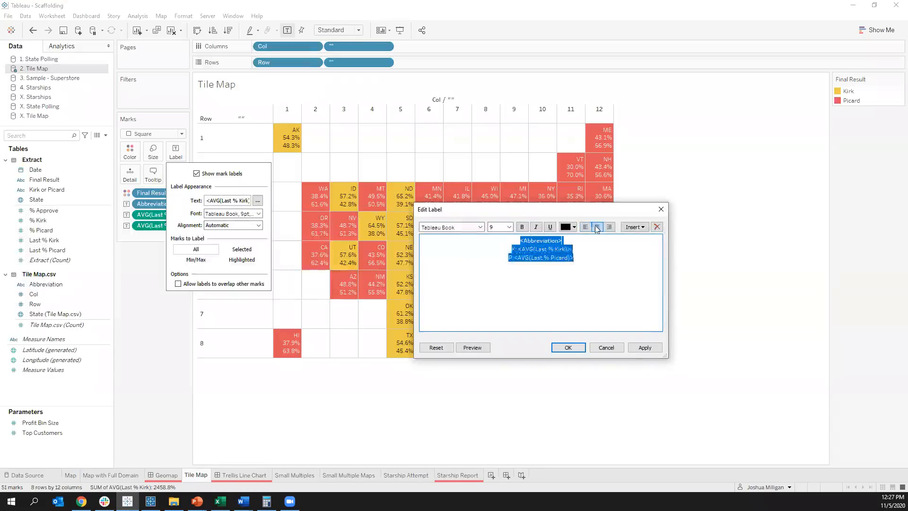
pyautogui.click(569, 348)
# Step: Set the horizontal alignment of the mark labels to center
pyautogui.click(235, 227)
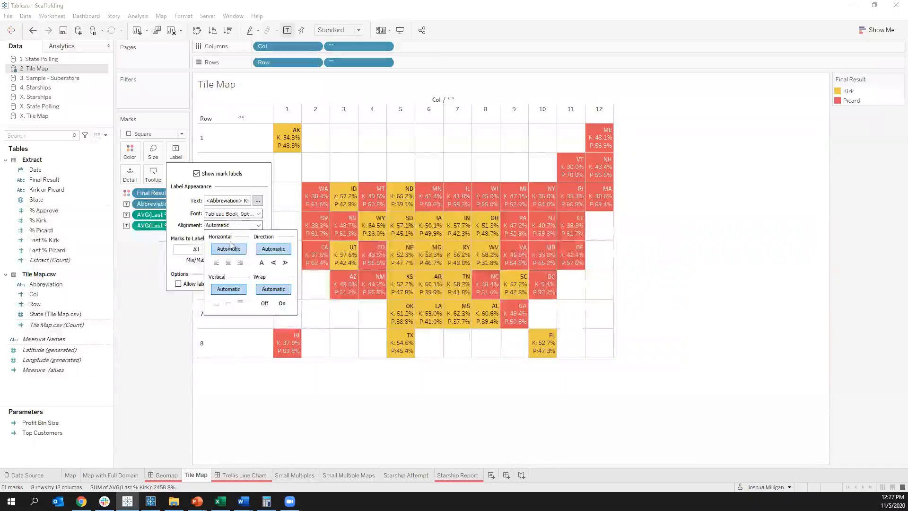
pyautogui.click(228, 263)
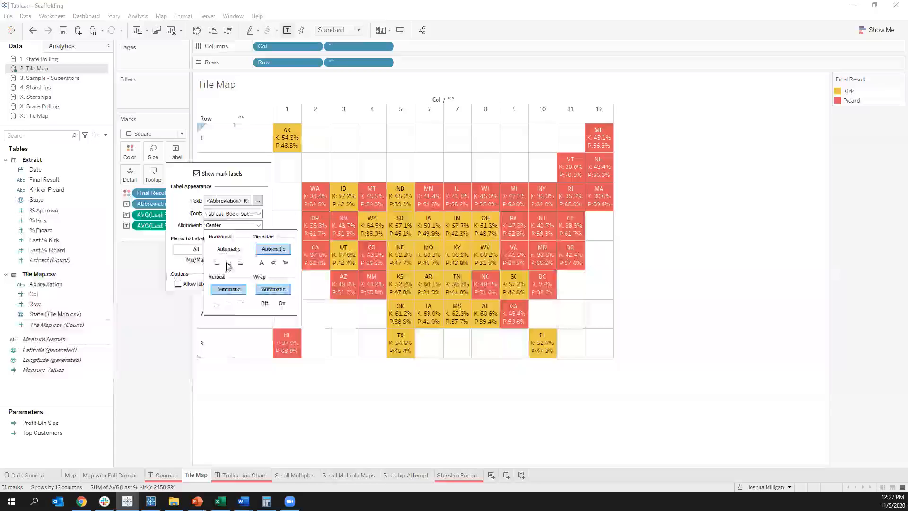
pyautogui.click(530, 396)
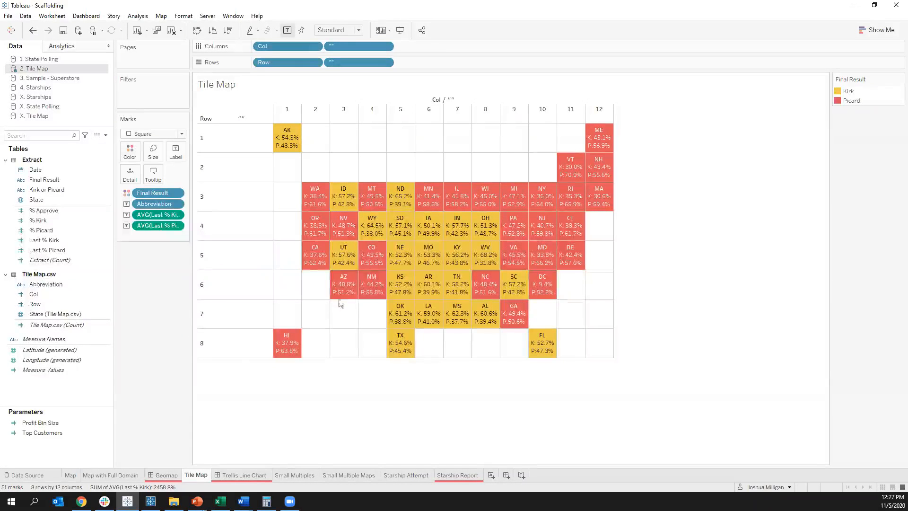
# Step: Hide the Row header of the tile map
pyautogui.moveTo(371, 263)
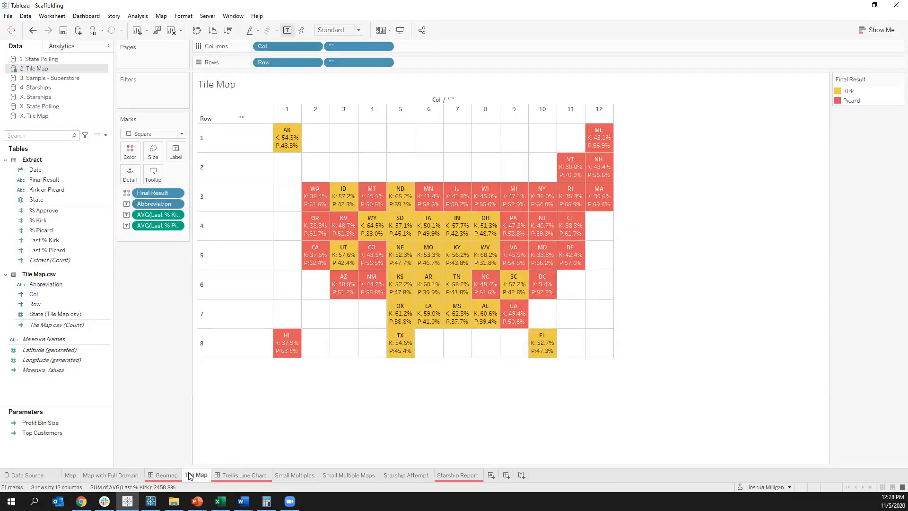
pyautogui.moveTo(235, 479)
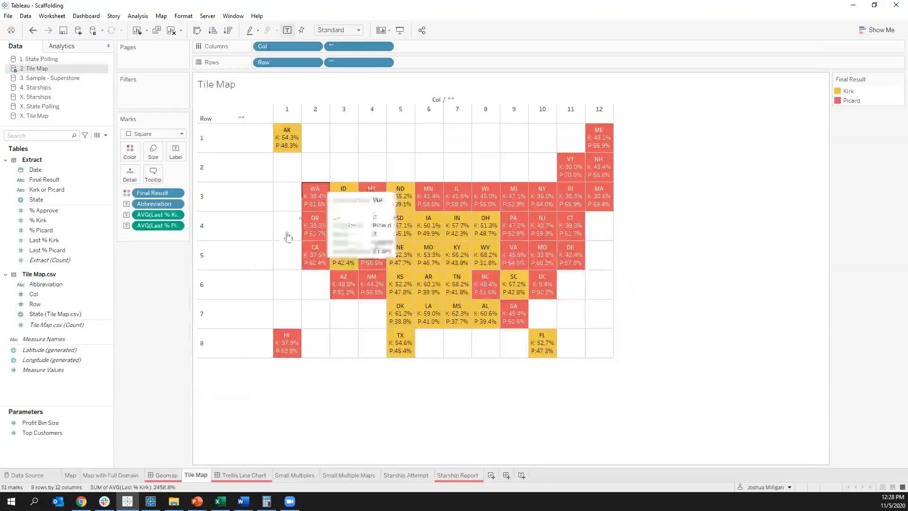
pyautogui.rightClick(215, 140)
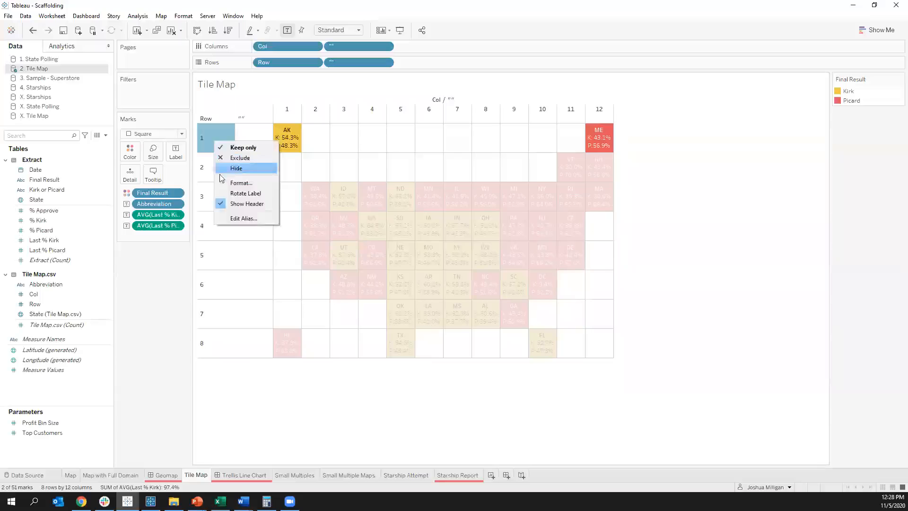
pyautogui.click(236, 203)
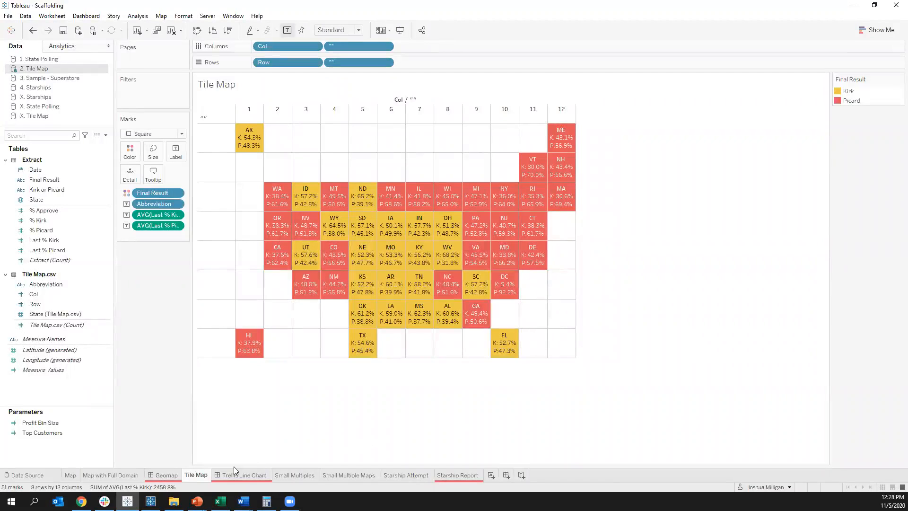
pyautogui.click(71, 314)
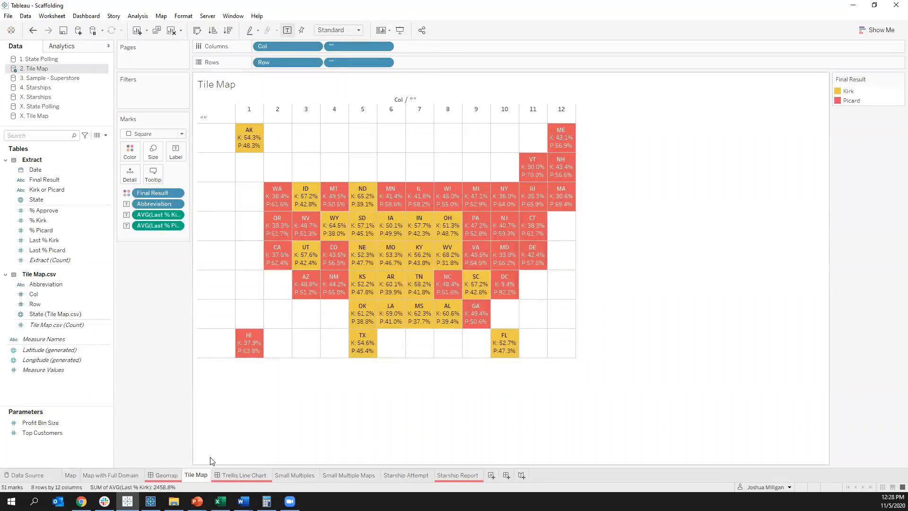
# Step: View the Trellis Line Chart dashboard with the Kirk vs. Picard trends by state
pyautogui.click(232, 476)
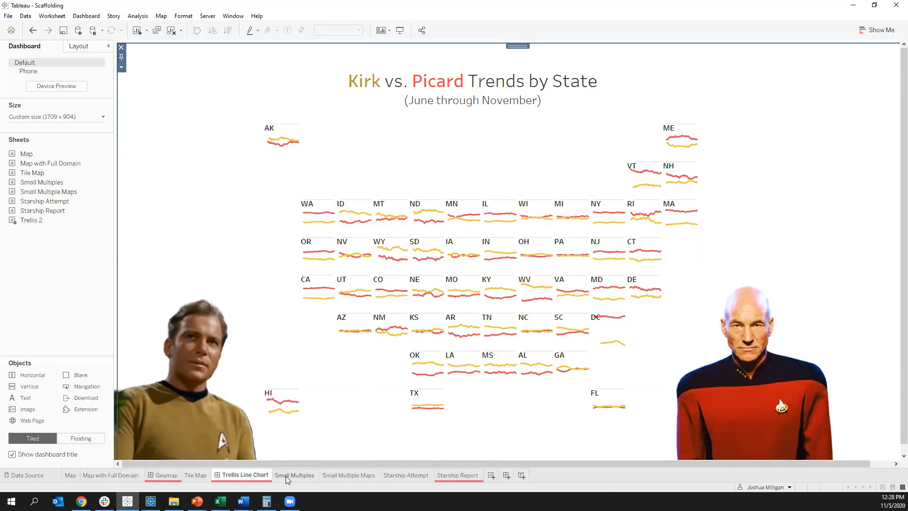
pyautogui.moveTo(286, 480)
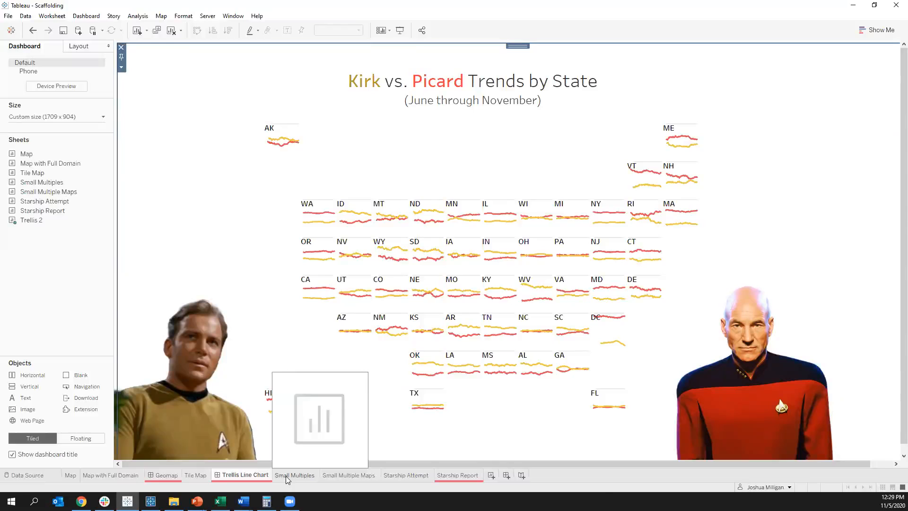
# Step: Open the Small Multiples sheet and switch to the 3. Sample - Superstore data source
pyautogui.click(286, 476)
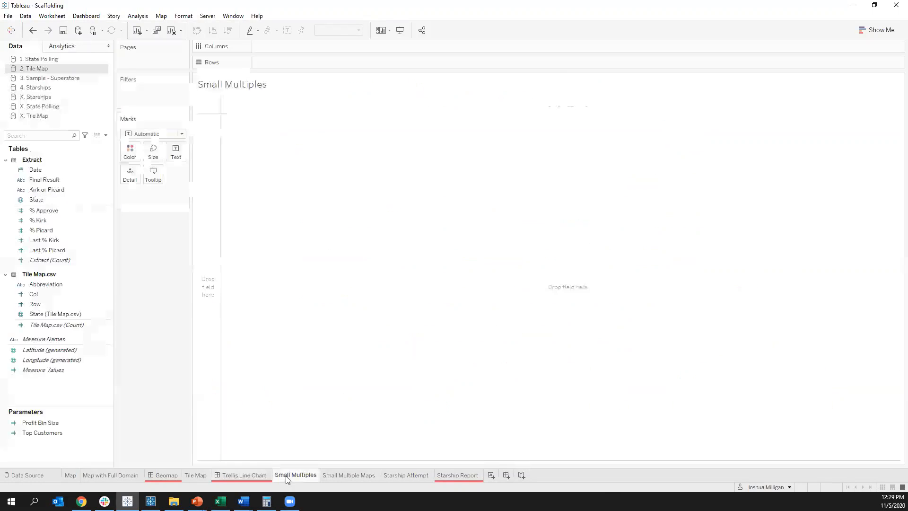
pyautogui.click(71, 80)
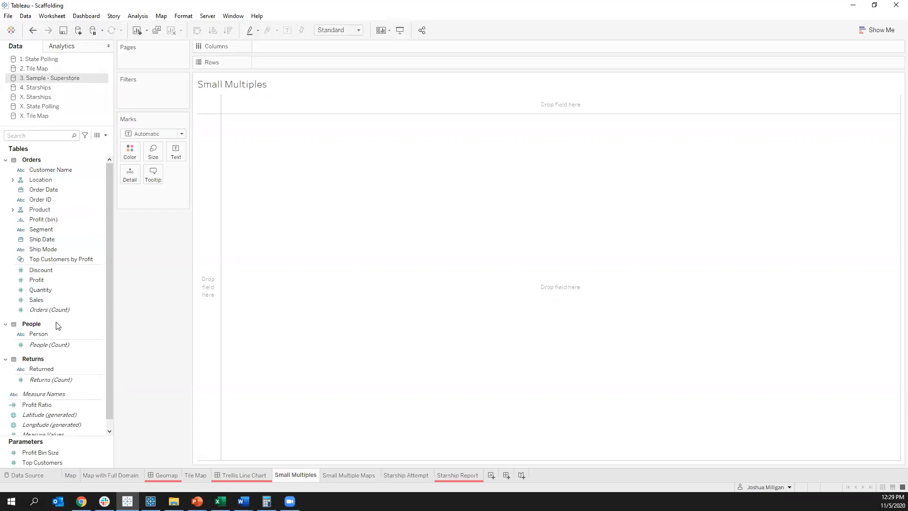
pyautogui.scroll(-1, 56, 352)
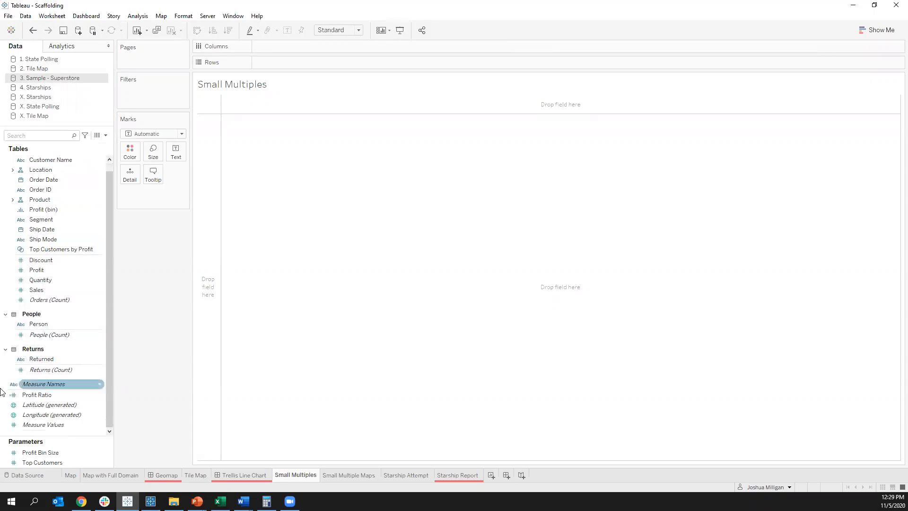
# Step: Try to add Sales to the view and replace the missing Office Supplies Subcategories.xlsx file, cancelling the file selection
pyautogui.moveTo(46, 290); pyautogui.dragTo(213, 190)
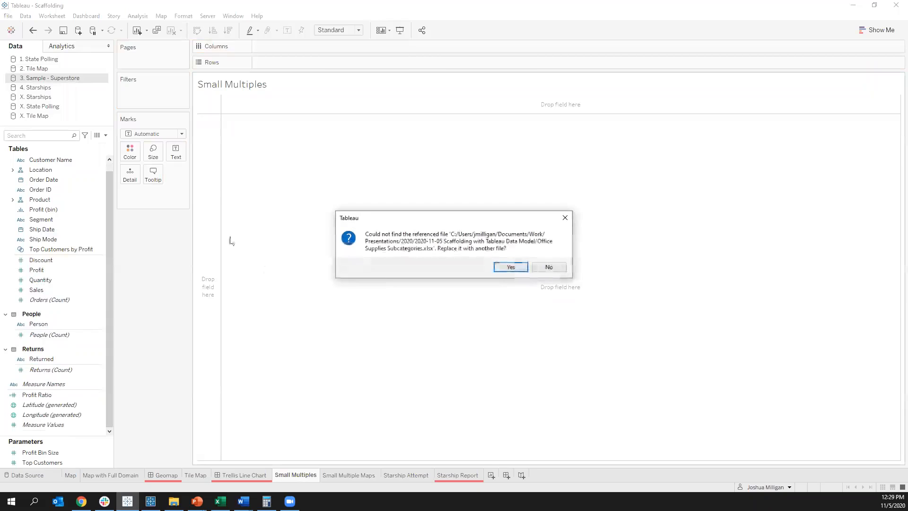
pyautogui.click(511, 266)
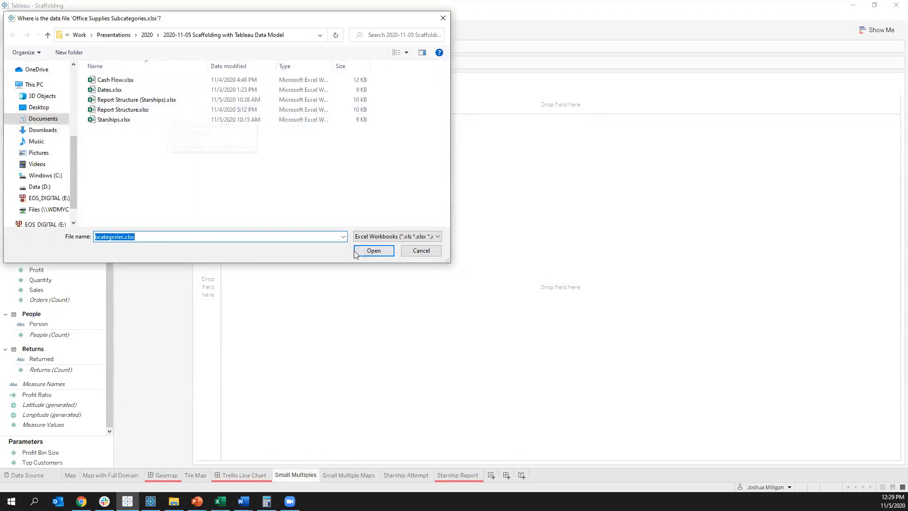
pyautogui.moveTo(145, 236); pyautogui.dragTo(5, 236)
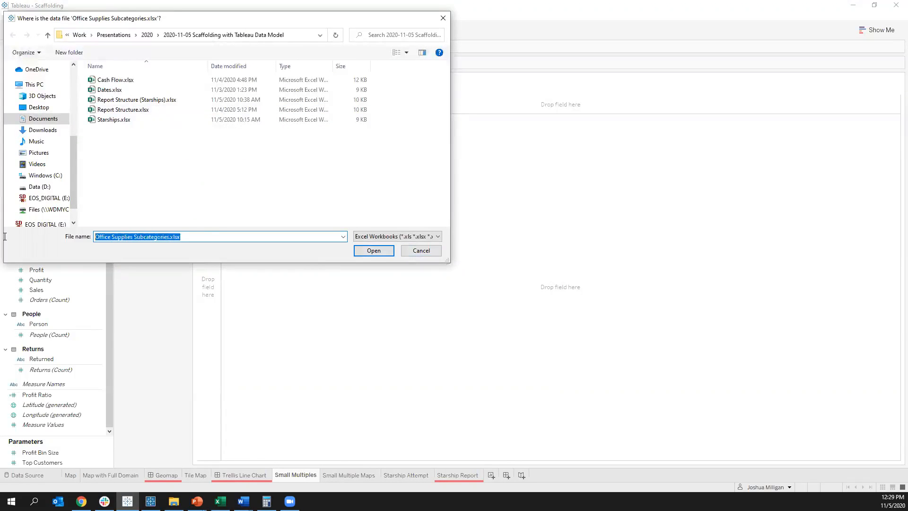
pyautogui.click(204, 238)
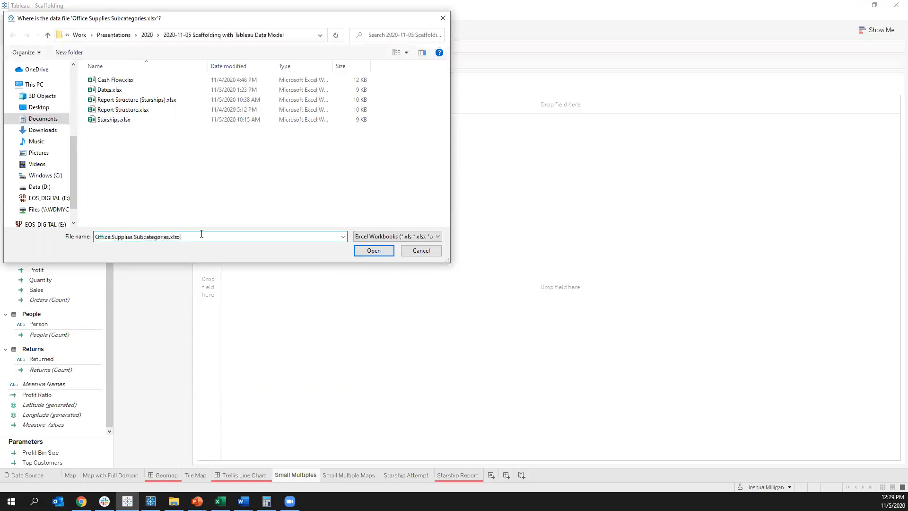
pyautogui.click(422, 251)
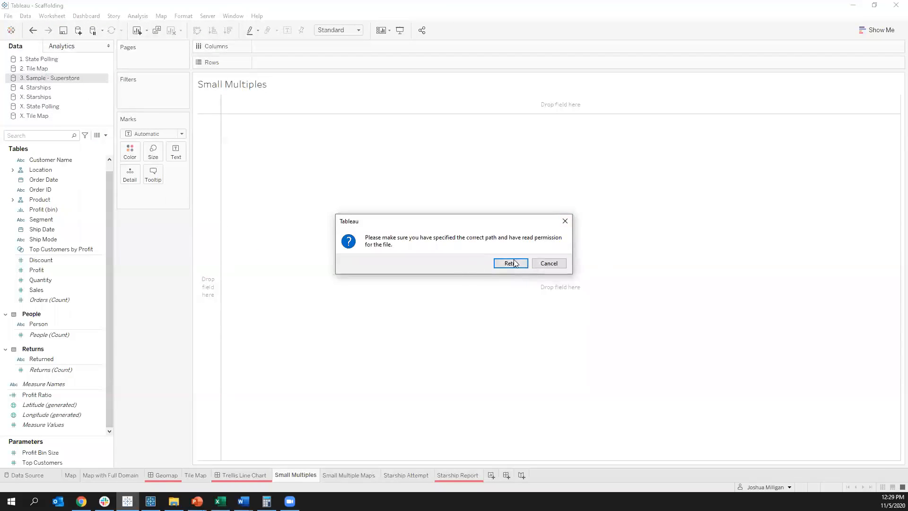
pyautogui.click(562, 264)
pyautogui.click(558, 191)
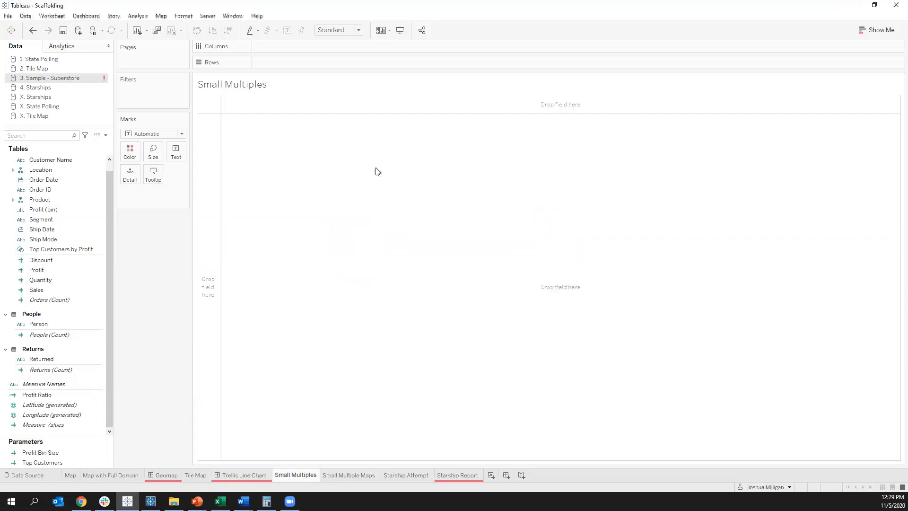
# Step: Open the 3. Sample - Superstore data source for editing, dismissing the request to locate Office Supplies Subcategories.xlsx
pyautogui.rightClick(68, 77)
pyautogui.click(79, 85)
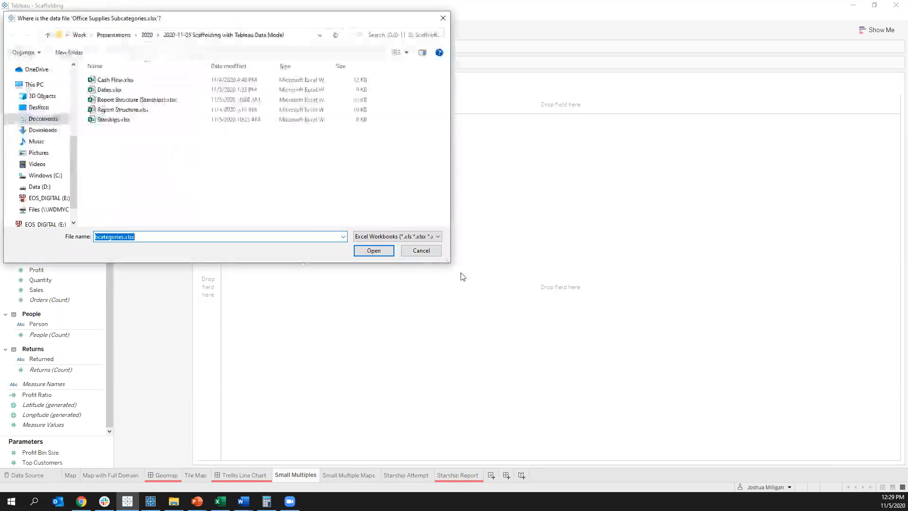
pyautogui.click(421, 251)
pyautogui.rightClick(72, 78)
pyautogui.click(81, 80)
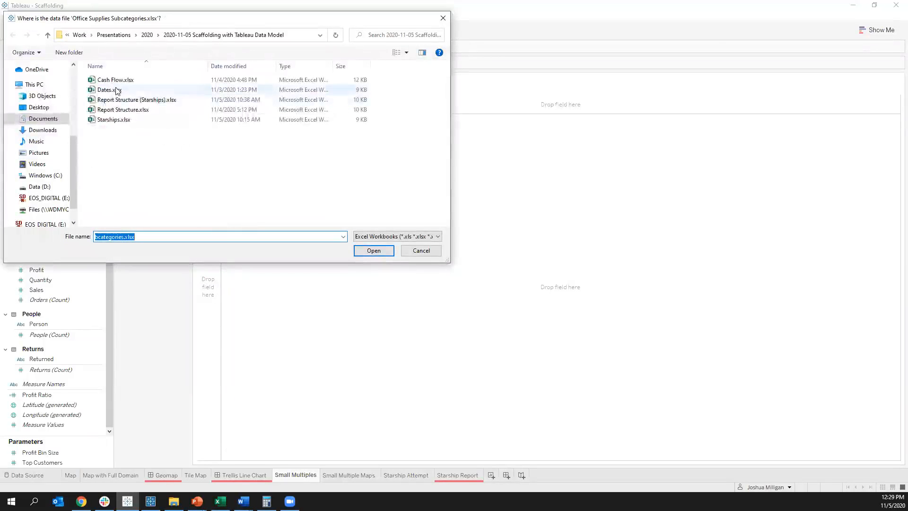
pyautogui.doubleClick(97, 90)
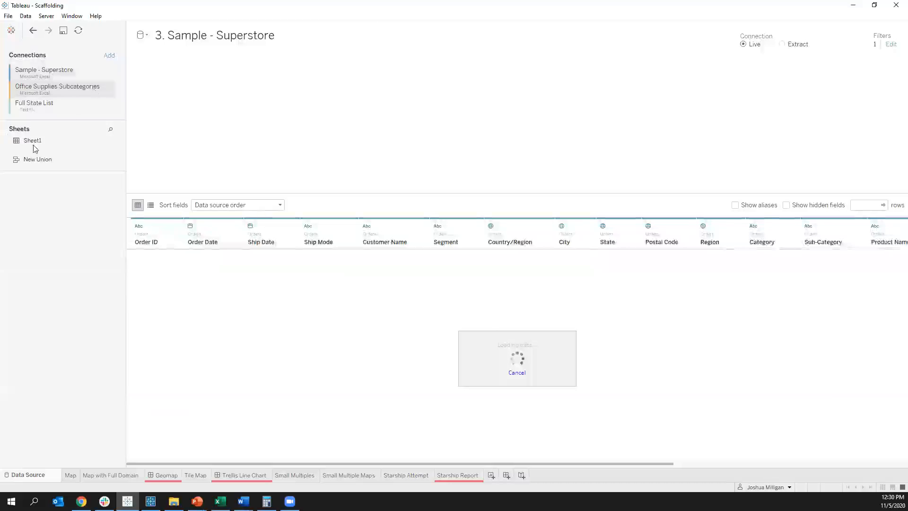
# Step: Remove the Office Supplies Subcategories connection from the 3. Sample - Superstore data source
pyautogui.click(107, 89)
pyautogui.click(122, 120)
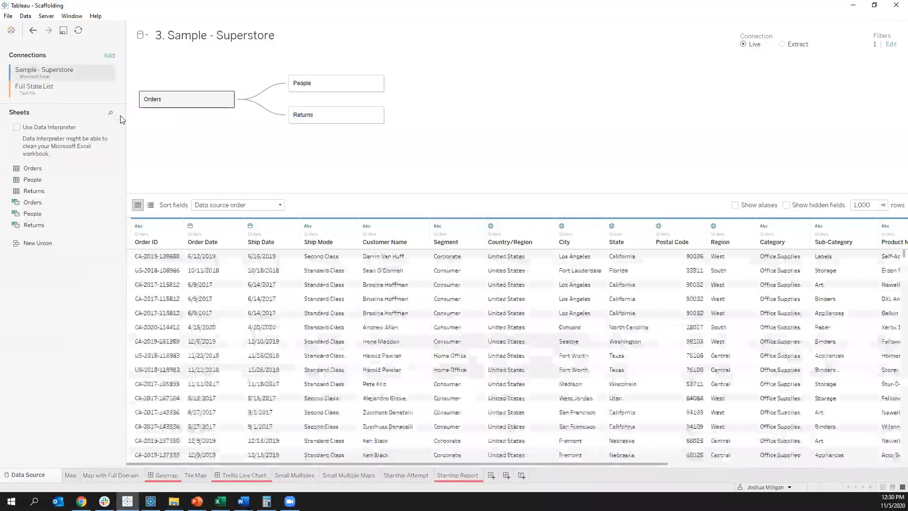
pyautogui.click(109, 89)
pyautogui.click(124, 121)
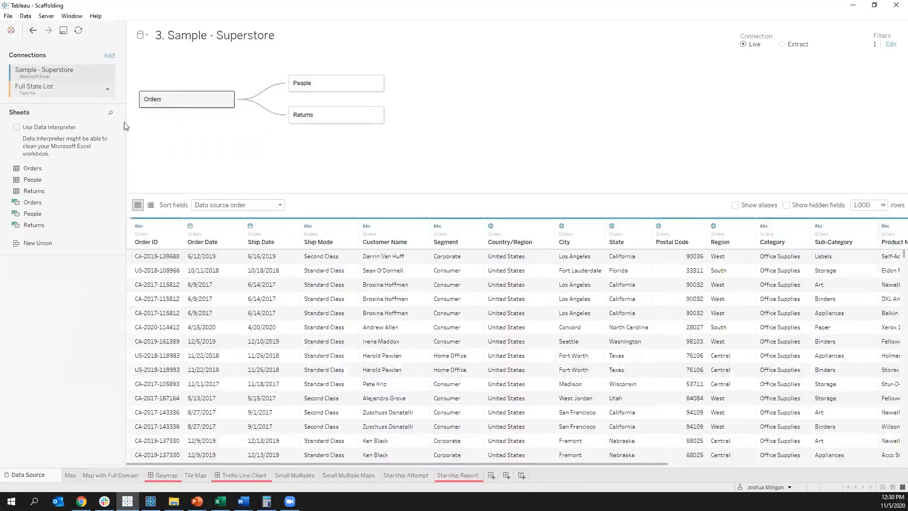
# Step: Return to the Small Multiples sheet and plot Sales as a line over continuous months of Order Date
pyautogui.click(294, 475)
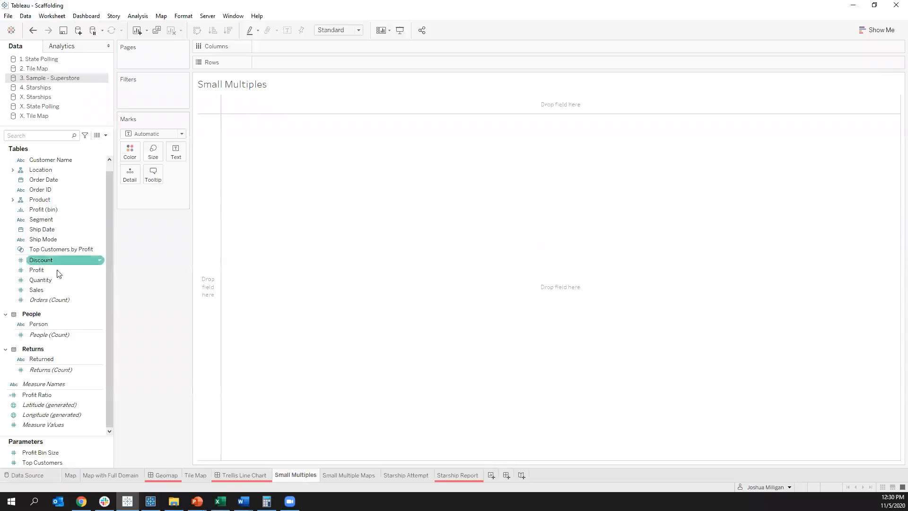
pyautogui.moveTo(57, 285)
pyautogui.mouseDown()
pyautogui.moveTo(88, 289)
pyautogui.moveTo(202, 244)
pyautogui.mouseUp()
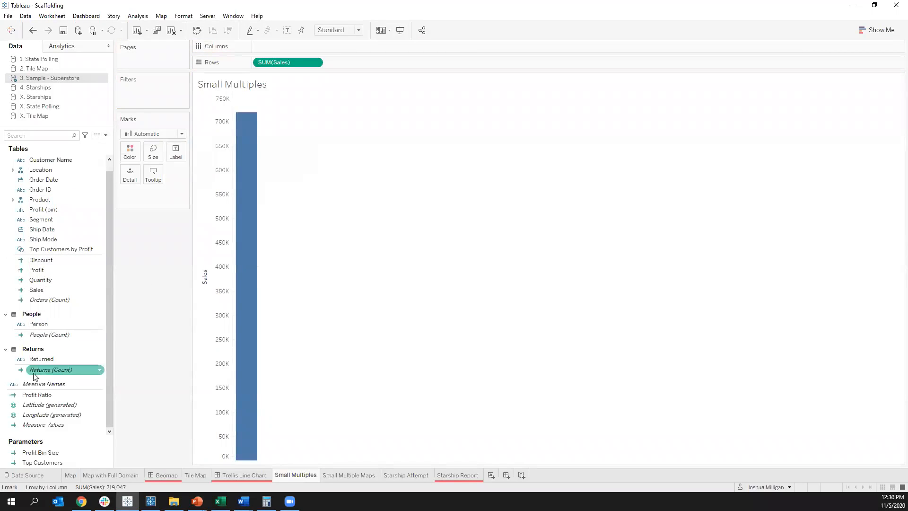
pyautogui.scroll(1, 47, 331)
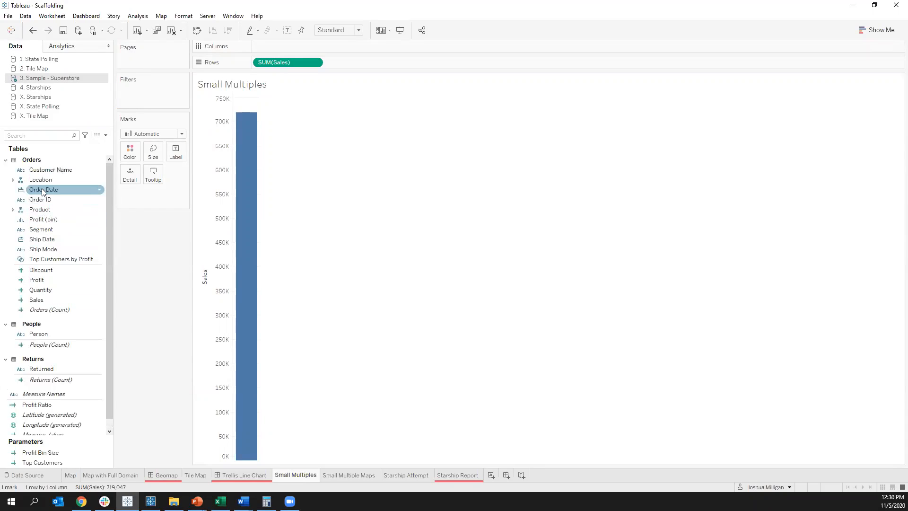
pyautogui.moveTo(42, 189); pyautogui.dragTo(295, 45)
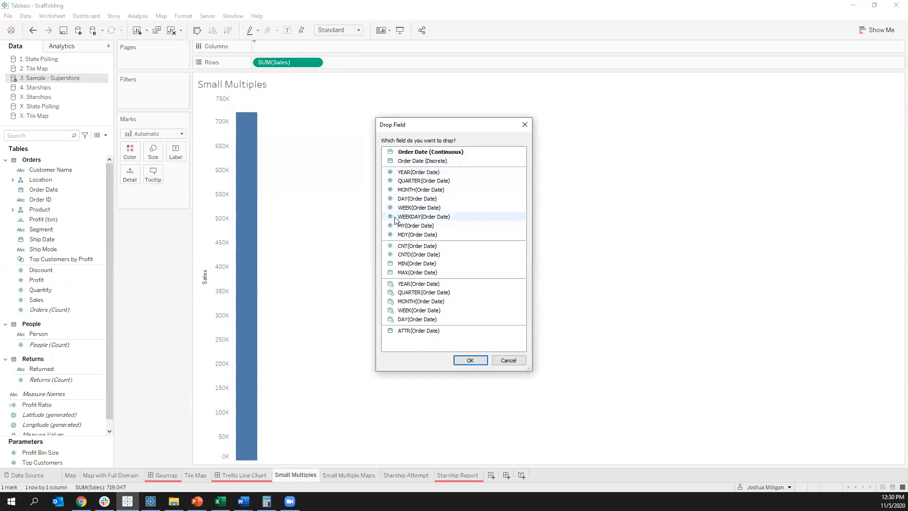
pyautogui.doubleClick(403, 302)
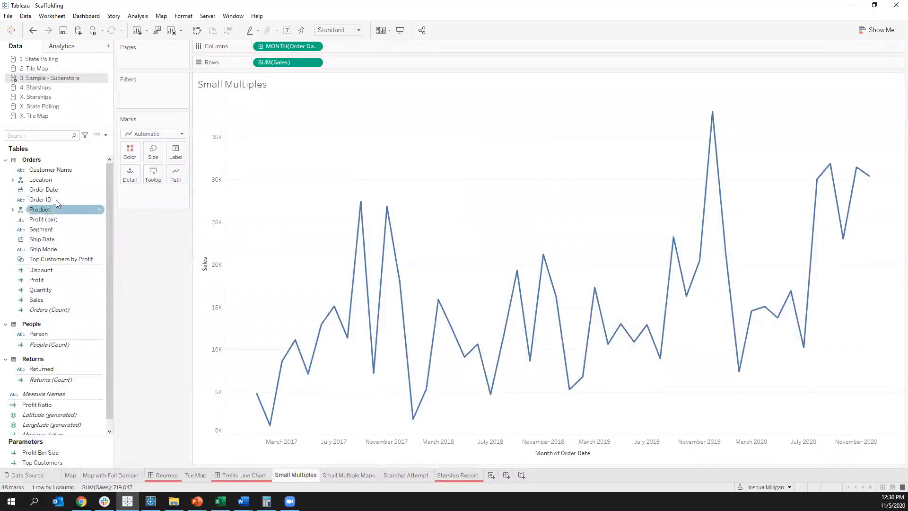
# Step: Split the Sales line into one row per Sub-Category from the Product hierarchy and narrow the charts
pyautogui.click(12, 209)
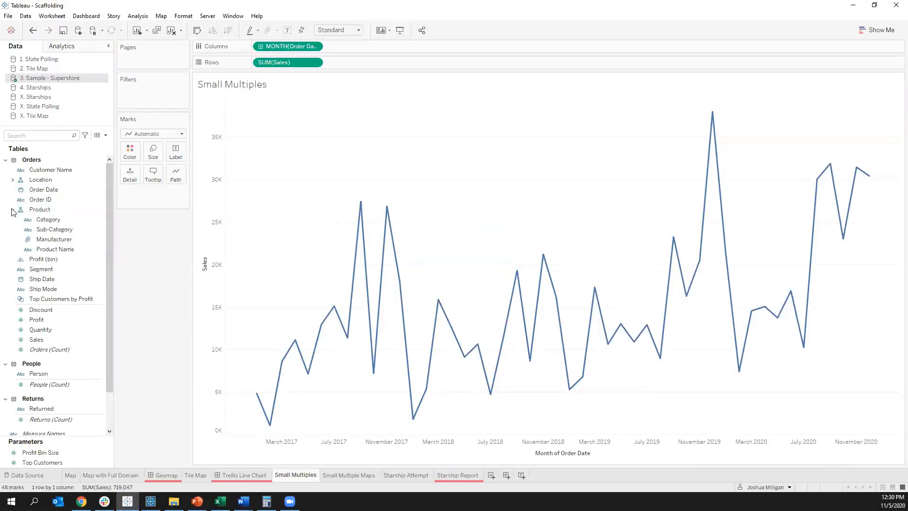
pyautogui.click(53, 231)
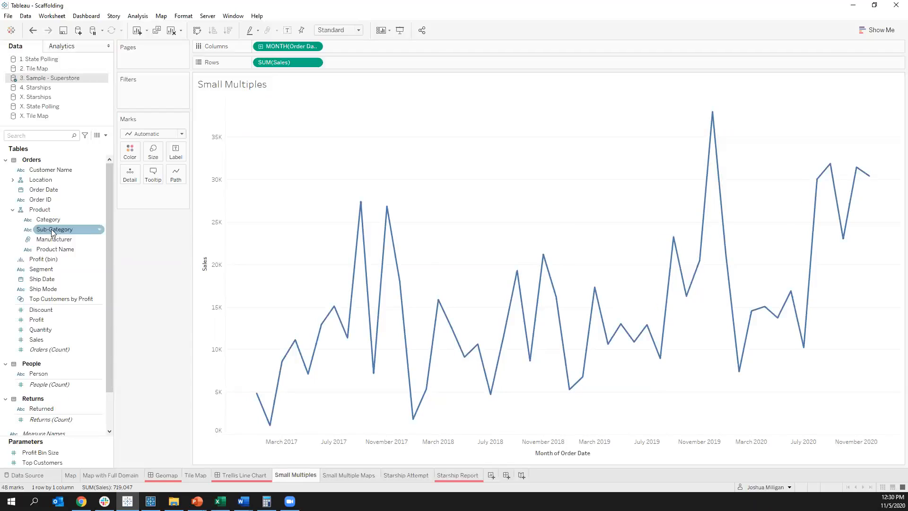
pyautogui.moveTo(44, 231); pyautogui.dragTo(257, 63)
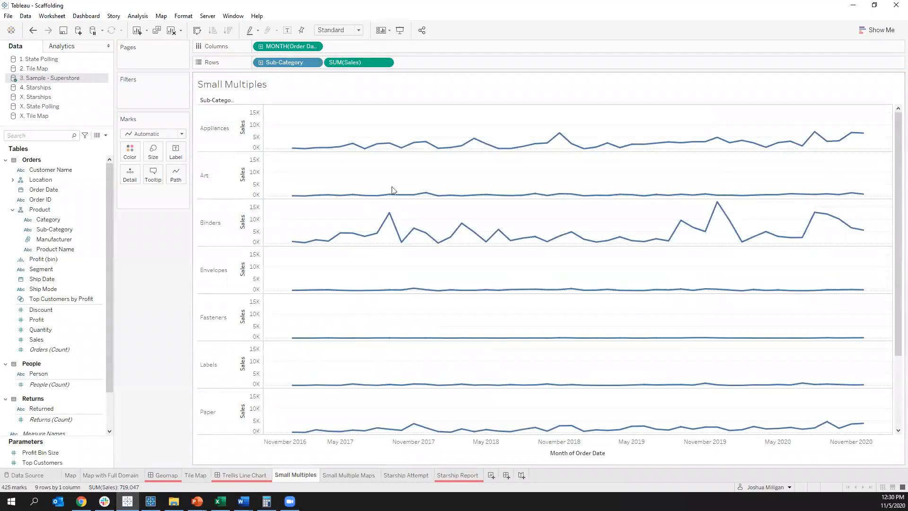
pyautogui.scroll(-2, 596, 182)
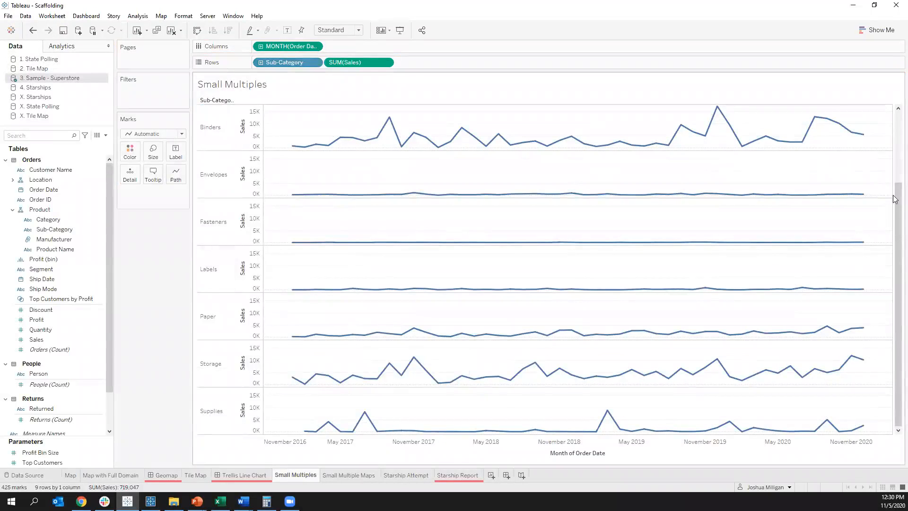
pyautogui.moveTo(890, 193); pyautogui.dragTo(370, 194)
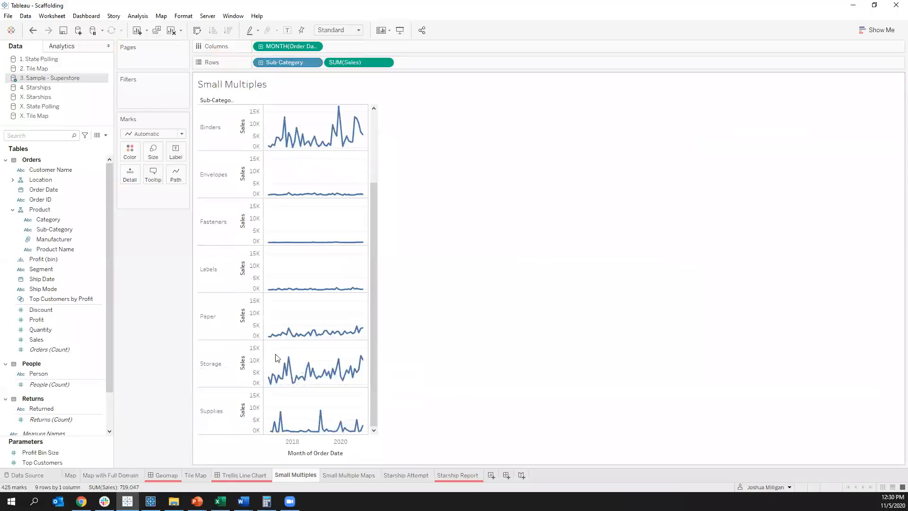
pyautogui.scroll(3, 283, 348)
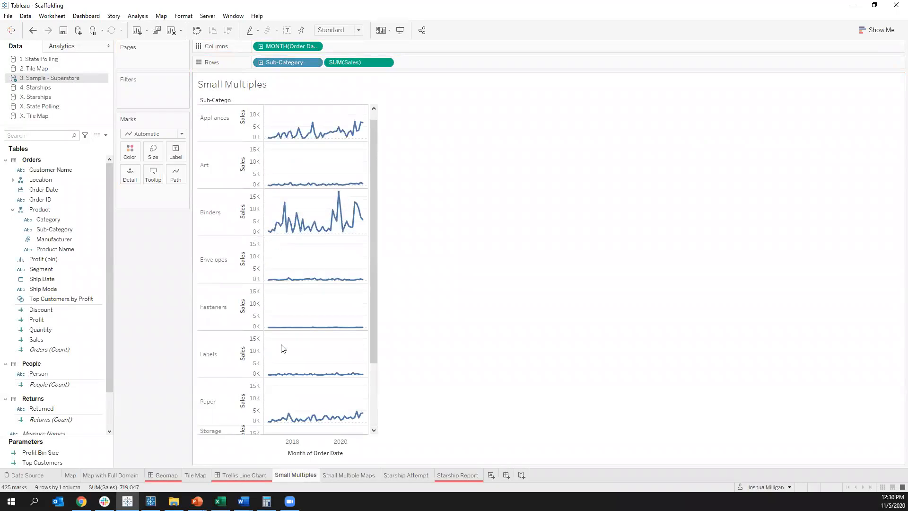
# Step: Check which values a Category filter would offer, cancelling it without applying
pyautogui.moveTo(361, 224)
pyautogui.moveTo(48, 219); pyautogui.dragTo(147, 102)
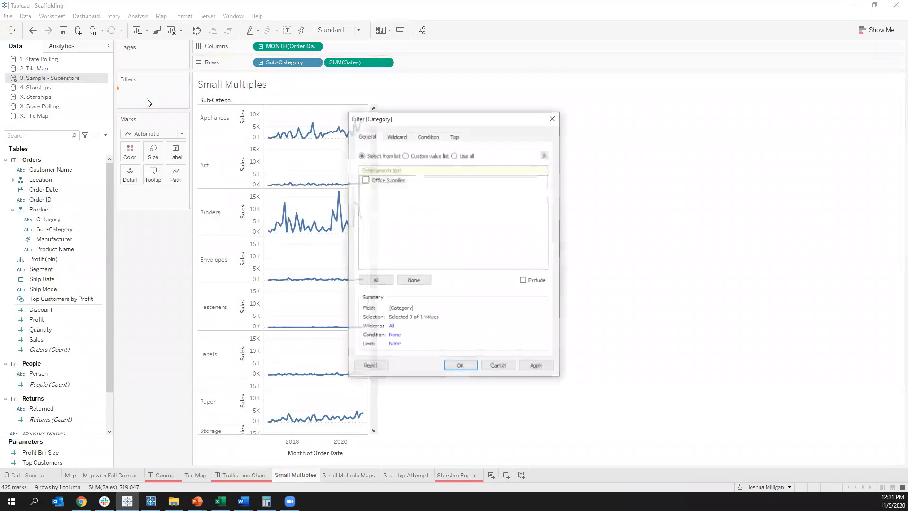
pyautogui.click(500, 367)
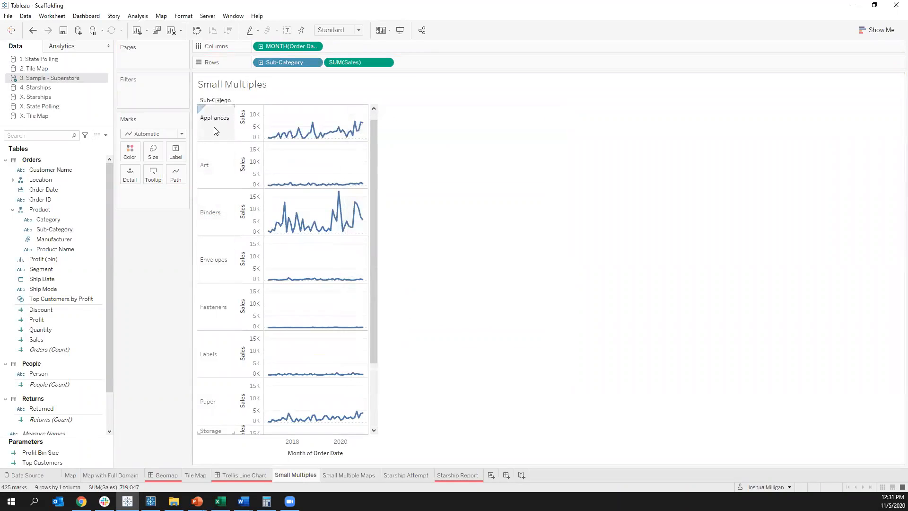
# Step: Reduce the row height of the Sub-Category charts so that every row fits in the view without scrolling
pyautogui.scroll(-2, 285, 259)
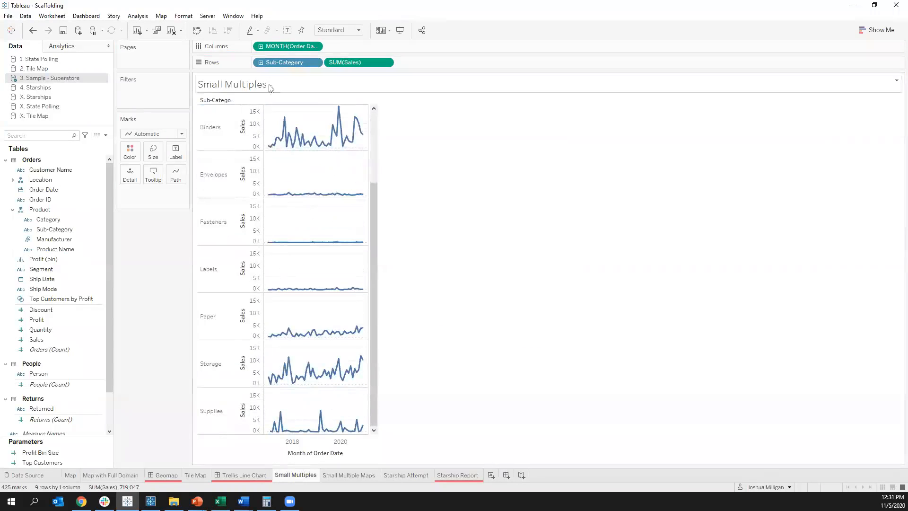
pyautogui.scroll(2, 324, 243)
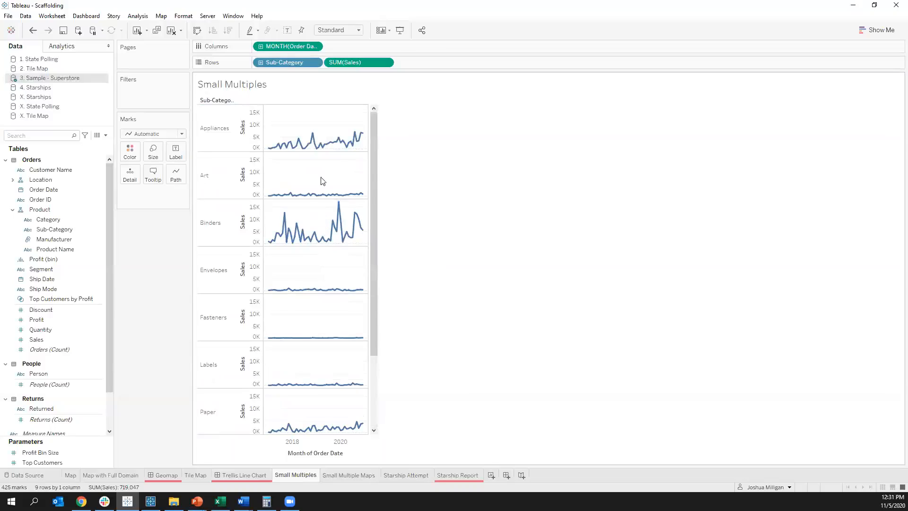
pyautogui.moveTo(224, 245); pyautogui.dragTo(224, 231)
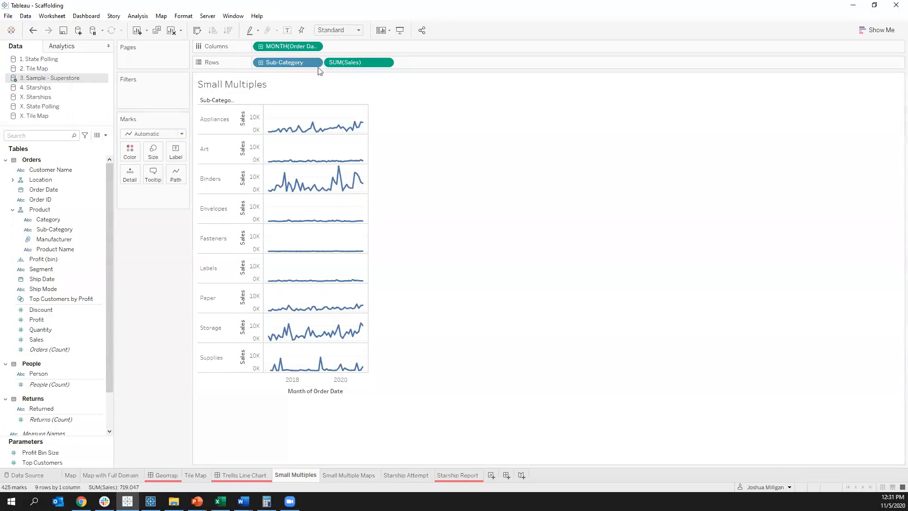
# Step: Remove Sales and Order Date from the view and copy the full Sub-Category list from its summary data
pyautogui.moveTo(344, 61); pyautogui.dragTo(132, 298)
pyautogui.moveTo(284, 46); pyautogui.dragTo(142, 300)
pyautogui.click(255, 137)
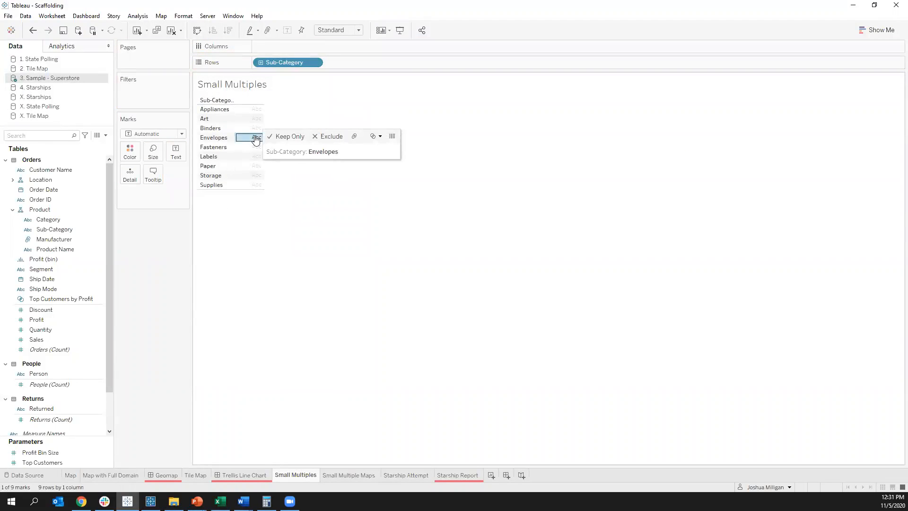
pyautogui.click(256, 137)
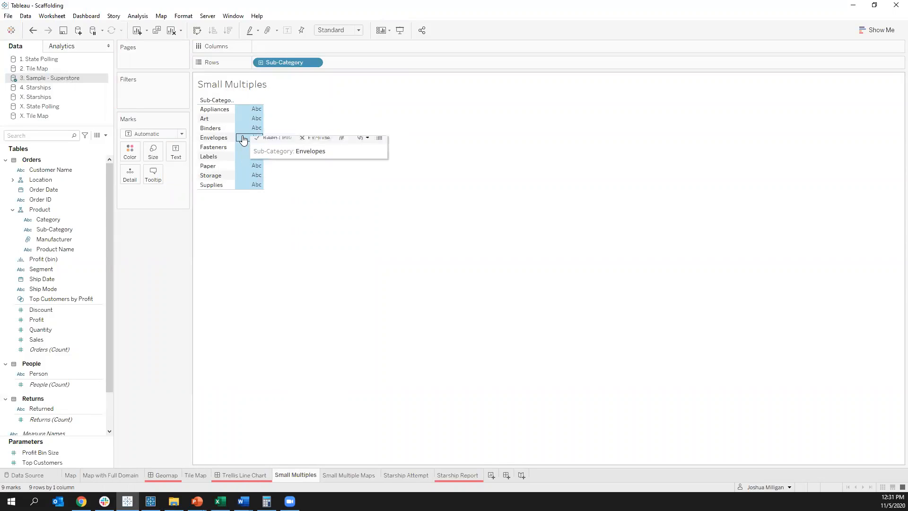
pyautogui.click(379, 125)
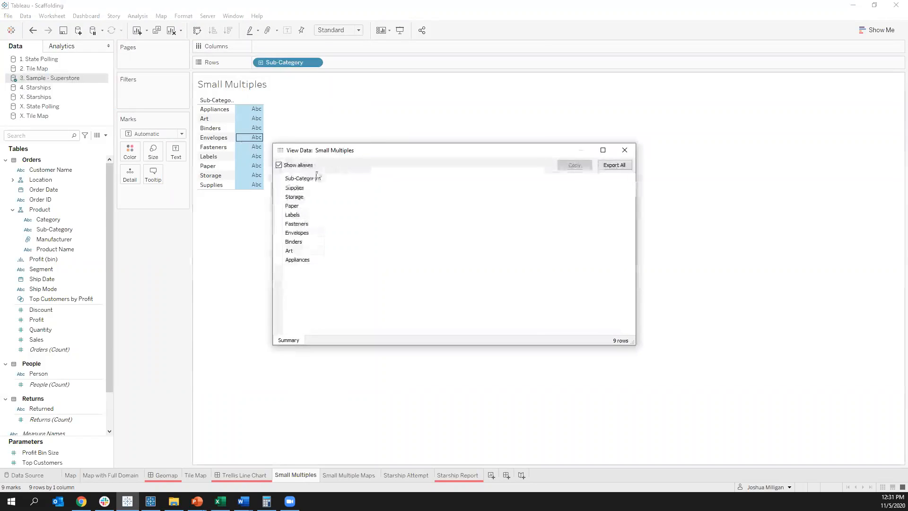
pyautogui.click(302, 178)
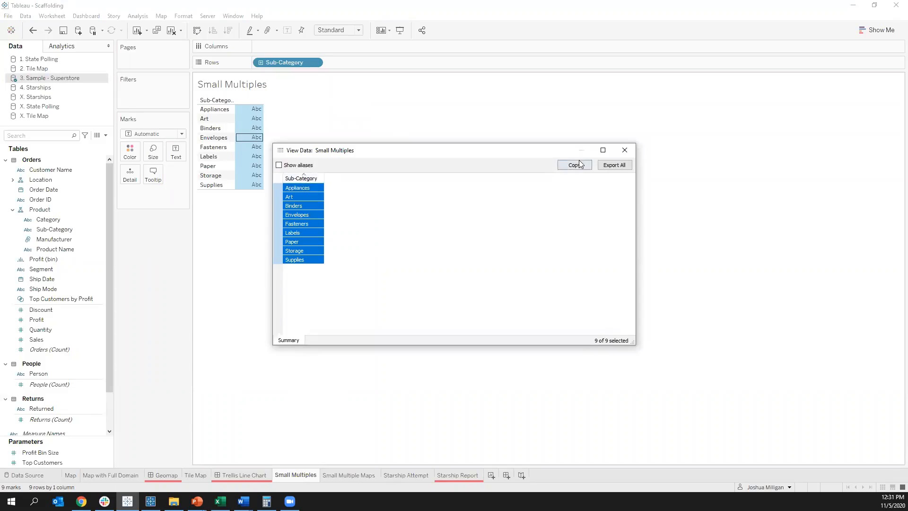
pyautogui.click(623, 152)
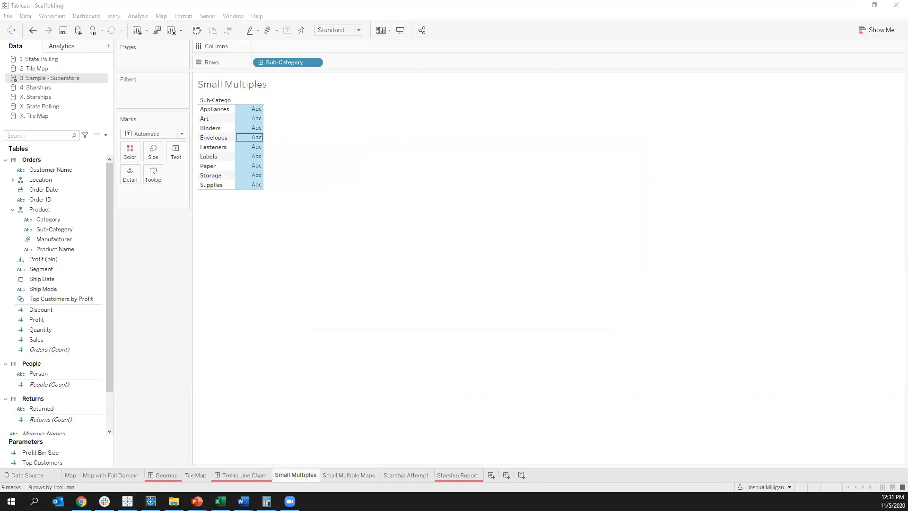
# Step: Switch to the blank Excel workbook, paste the Sub-Category list starting at A1, and fit column A to its contents
pyautogui.hotkey('alt', 'Tab')
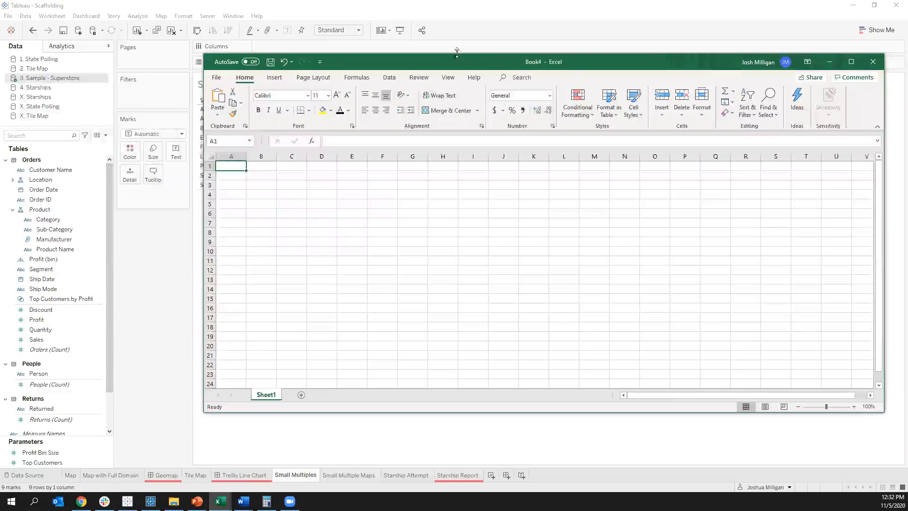
pyautogui.moveTo(425, 65); pyautogui.dragTo(504, 66)
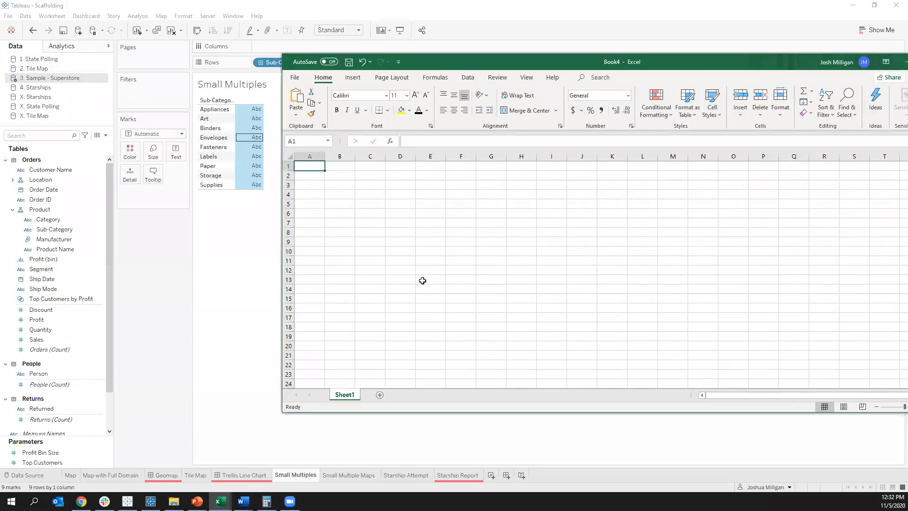
pyautogui.write('Sub-Category Appliances Art Binders Envelopes Fasteners Labels Paper Storage Supplies')
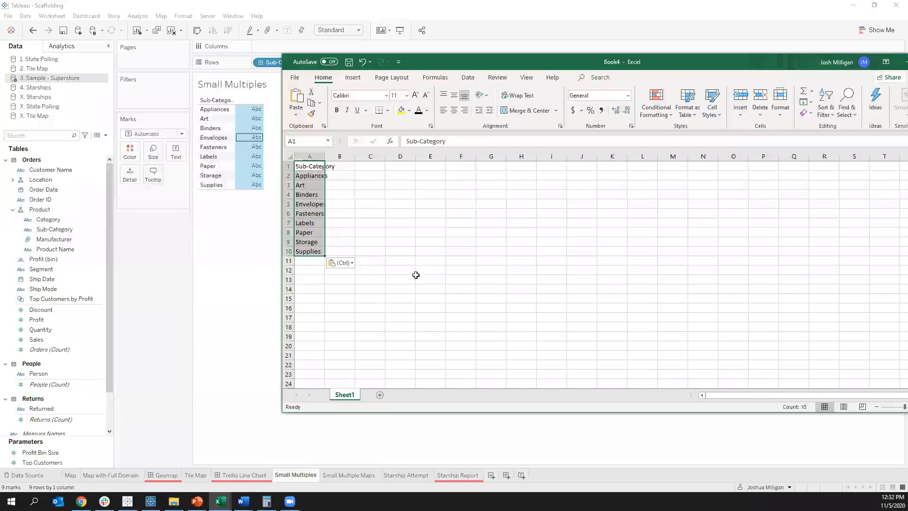
pyautogui.doubleClick(327, 155)
pyautogui.click(382, 222)
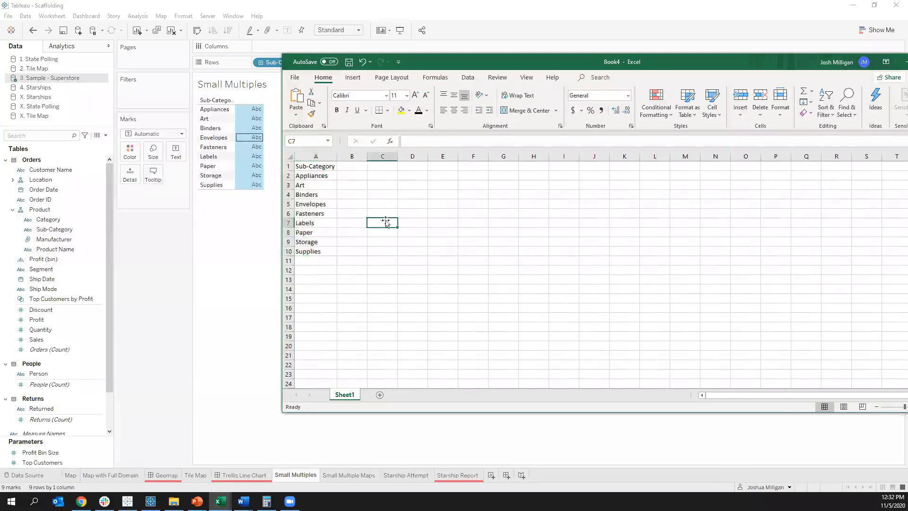
# Step: Add the headers Row in B1 and Col in C1 beside the Sub-Category list
pyautogui.click(347, 167)
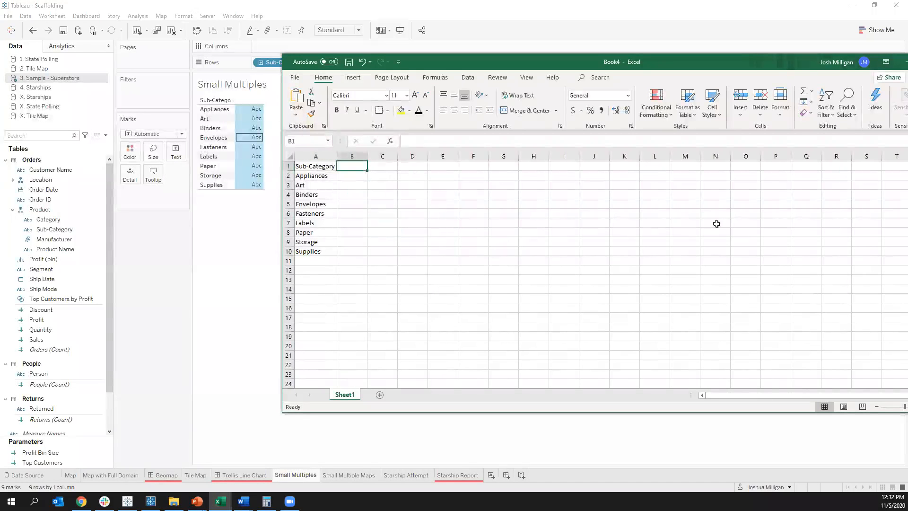
pyautogui.write('Row')
pyautogui.press('Tab')
pyautogui.write('C')
pyautogui.press('Return')
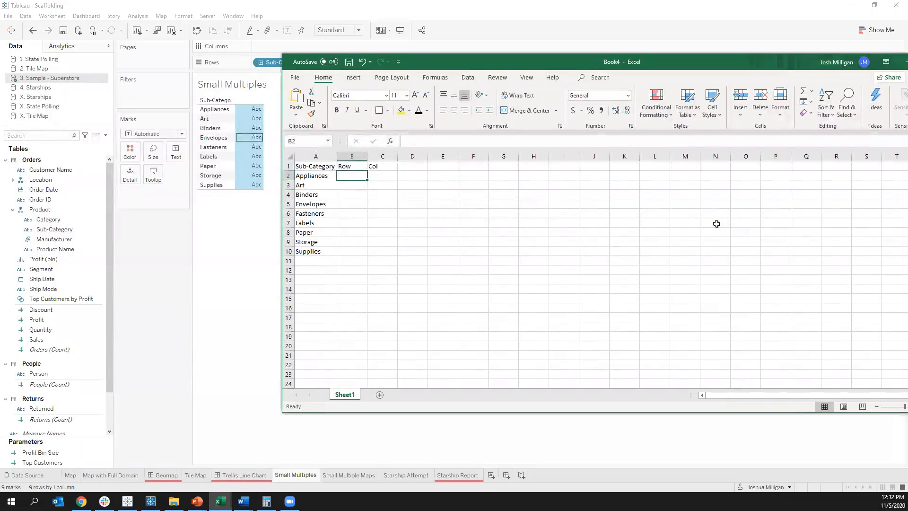
# Step: Fill the Row column B2:B10 with 1 for the first three sub-categories, 2 for the next three, and 3 for the last three
pyautogui.write('1')
pyautogui.press('Return')
pyautogui.write('1')
pyautogui.press('Return')
pyautogui.write('1')
pyautogui.press('Return')
pyautogui.write('2')
pyautogui.press('Return')
pyautogui.write('2')
pyautogui.press('Return')
pyautogui.write('2')
pyautogui.press('Return')
pyautogui.write('3')
pyautogui.press('Return')
pyautogui.write('3')
pyautogui.press('Return')
pyautogui.write('3')
pyautogui.press('Tab')
# Step: Fill the Col column C2:C10 with the repeating sequence 1, 2, 3 for the nine sub-categories
pyautogui.press('Right')
pyautogui.press('Up')
pyautogui.press('Up')
pyautogui.press('Up')
pyautogui.press('Up')
pyautogui.press('Up')
pyautogui.press('Up')
pyautogui.press('Up')
pyautogui.press('Up')
pyautogui.press('Up')
pyautogui.press('Left')
pyautogui.press('Down')
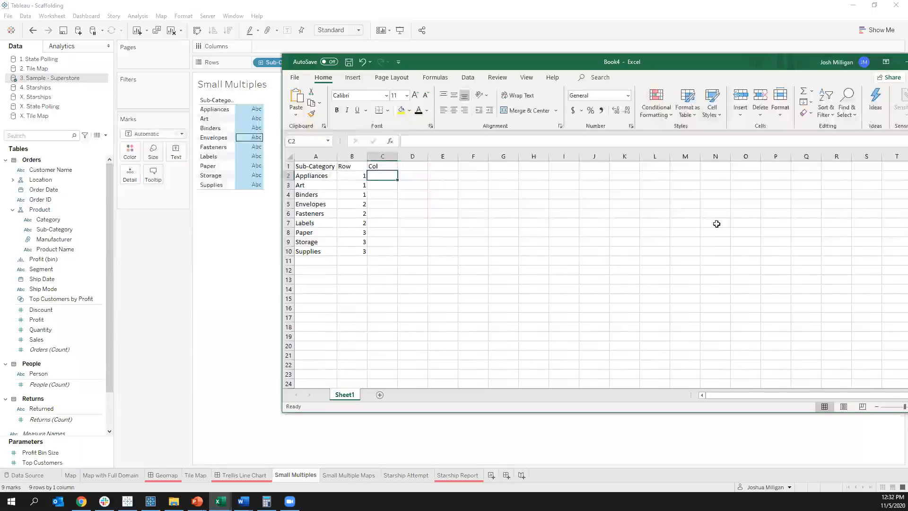
pyautogui.write('1')
pyautogui.press('Return')
pyautogui.write('2')
pyautogui.press('Return')
pyautogui.write('3')
pyautogui.press('Return')
pyautogui.write('1')
pyautogui.press('Return')
pyautogui.write('2')
pyautogui.press('Return')
pyautogui.write('3')
pyautogui.press('Return')
pyautogui.write('1')
pyautogui.press('Return')
pyautogui.write('2 3')
pyautogui.press('Return')
# Step: Save the workbook as Office Supplies Small Multiples in the 2020-11-05 Scaffolding with Tableau Data Model folder and return to Tableau
pyautogui.hotkey('ctrl', 's')
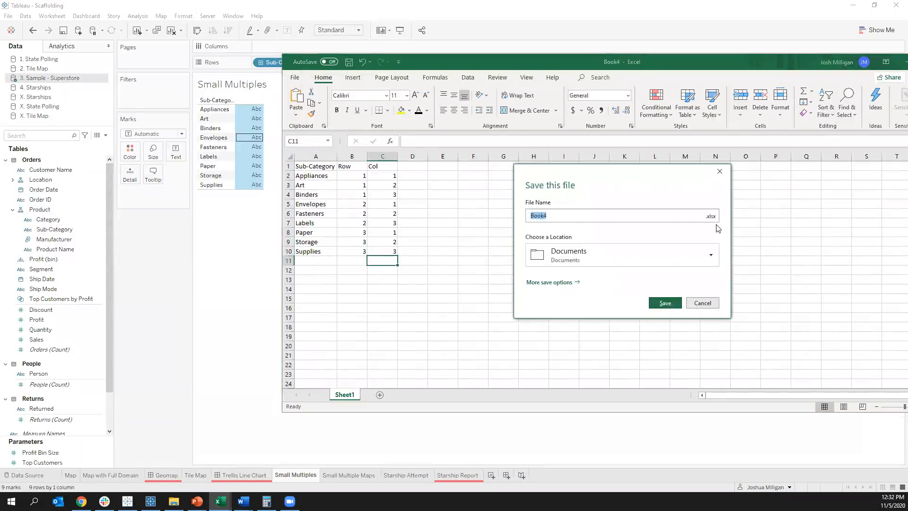
pyautogui.click(567, 282)
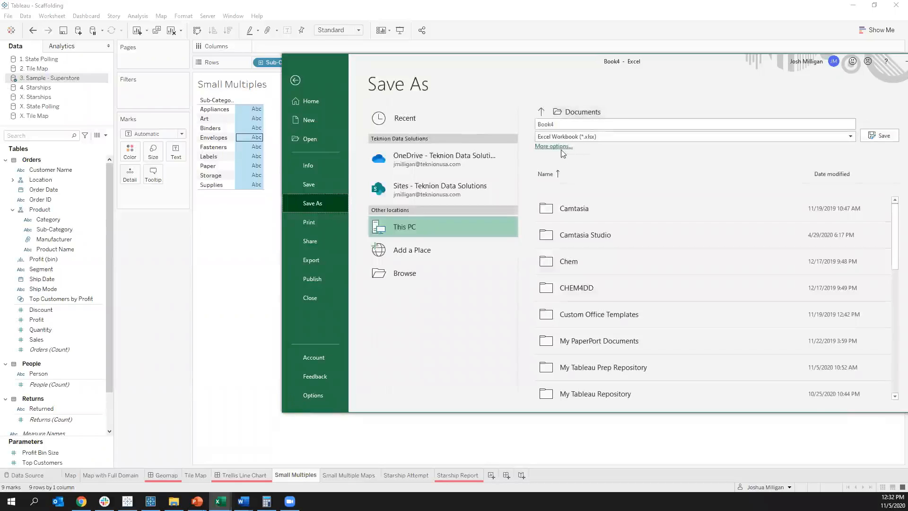
pyautogui.click(434, 287)
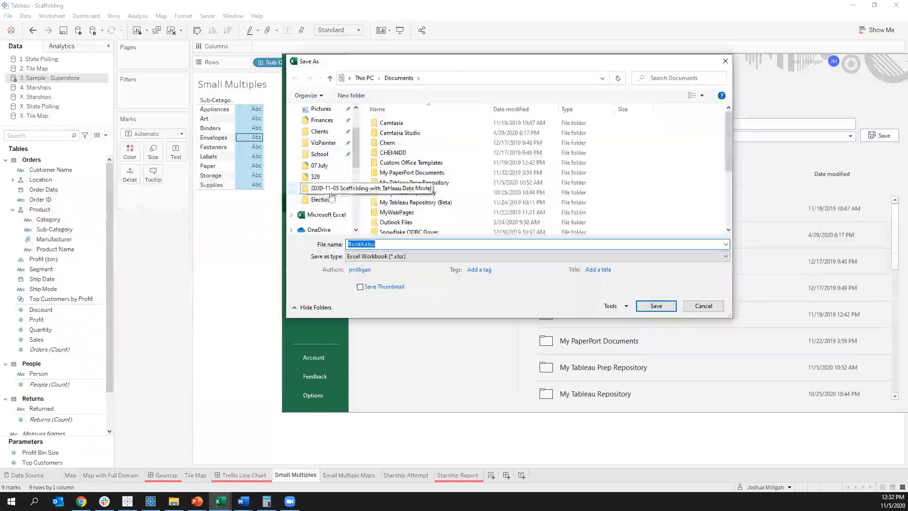
pyautogui.click(311, 144)
pyautogui.click(383, 246)
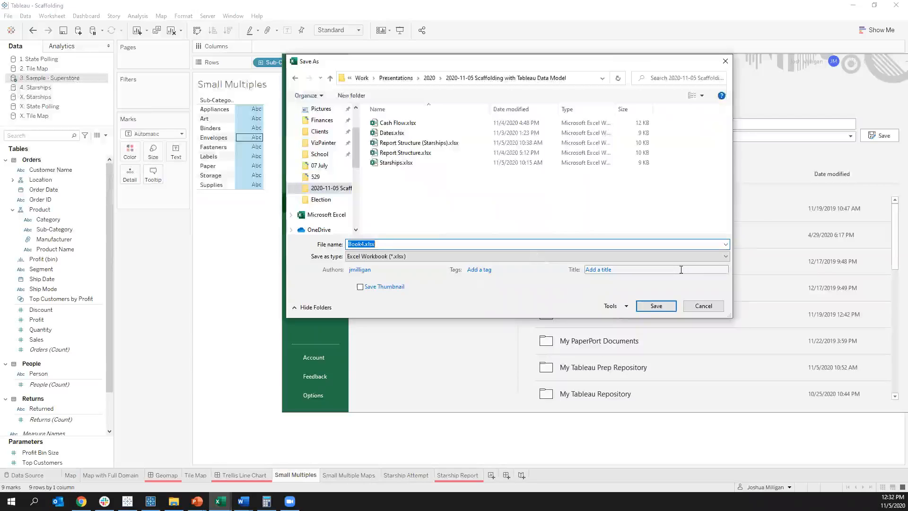
pyautogui.write('Office Supplies Small Multiples')
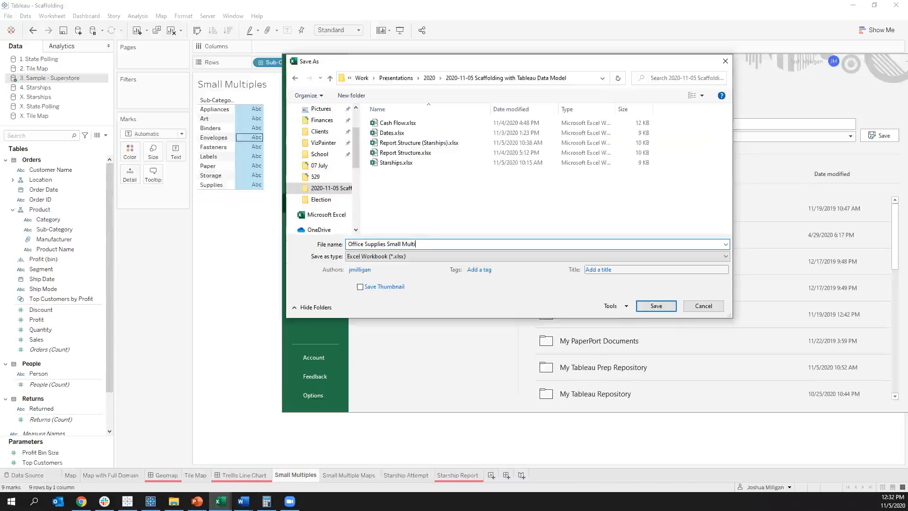
pyautogui.click(675, 306)
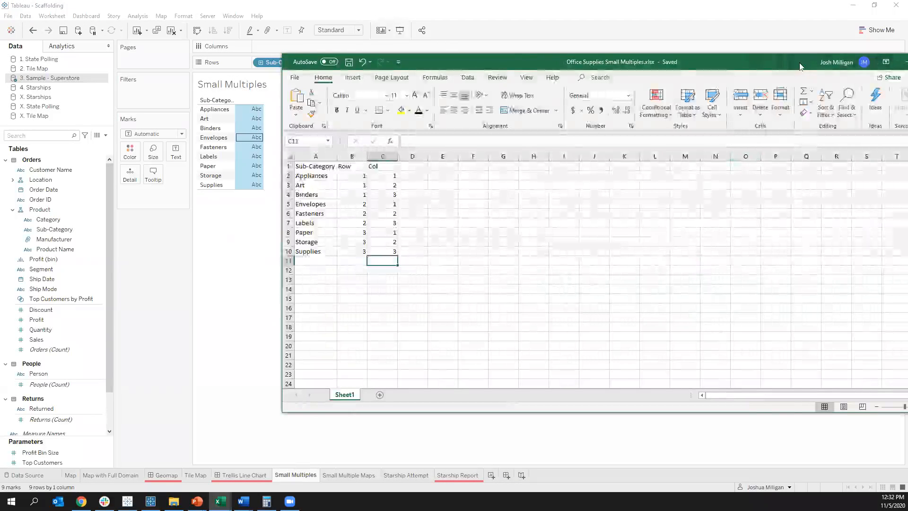
pyautogui.moveTo(799, 67); pyautogui.dragTo(729, 67)
pyautogui.click(836, 63)
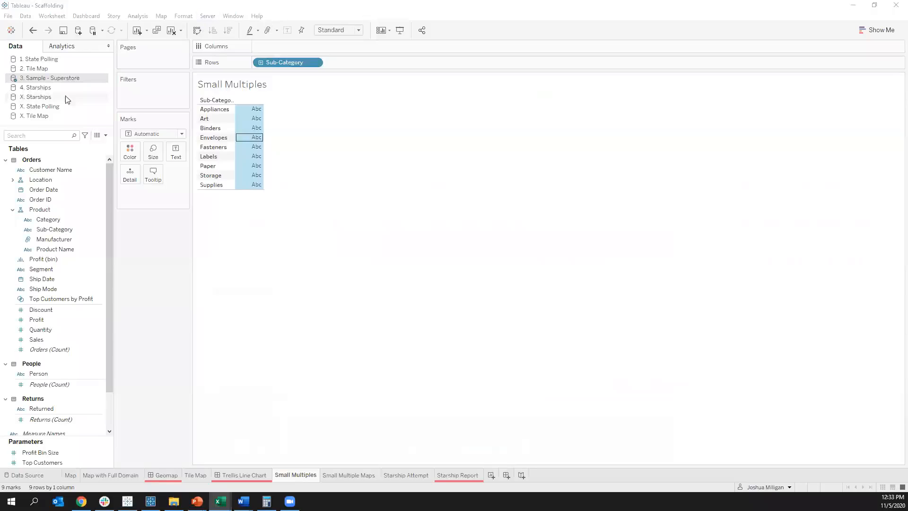
# Step: Add Office Supplies Small Multiples.xlsx as a connection to the 3. Sample - Superstore data source and relate its Sheet1 to Orders on Sub-Category
pyautogui.rightClick(77, 76)
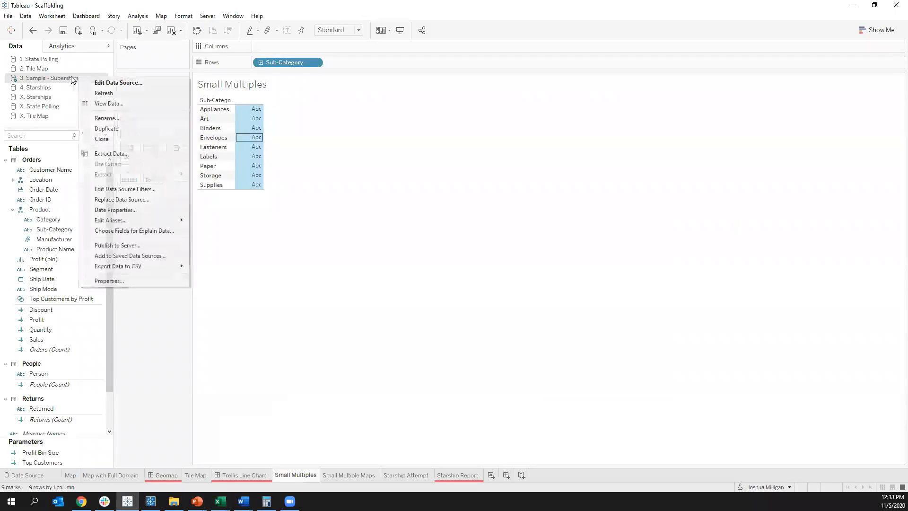
pyautogui.click(125, 84)
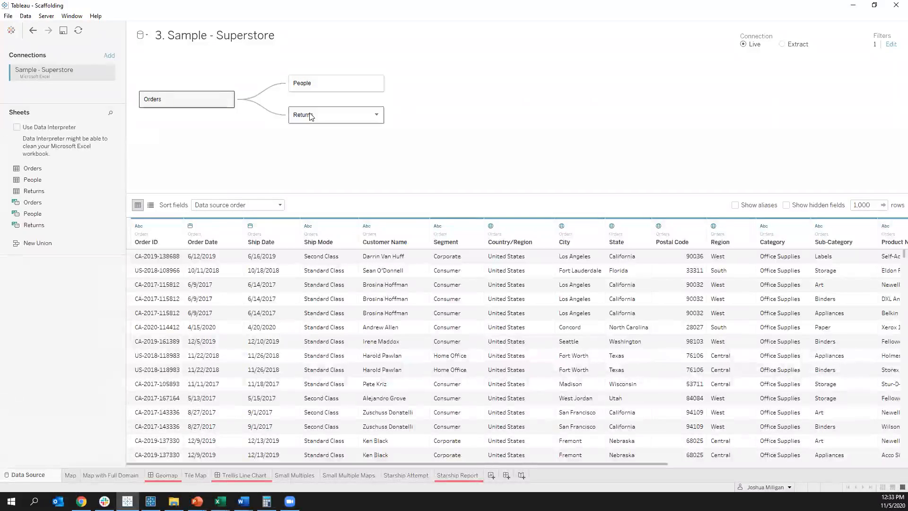
pyautogui.click(109, 57)
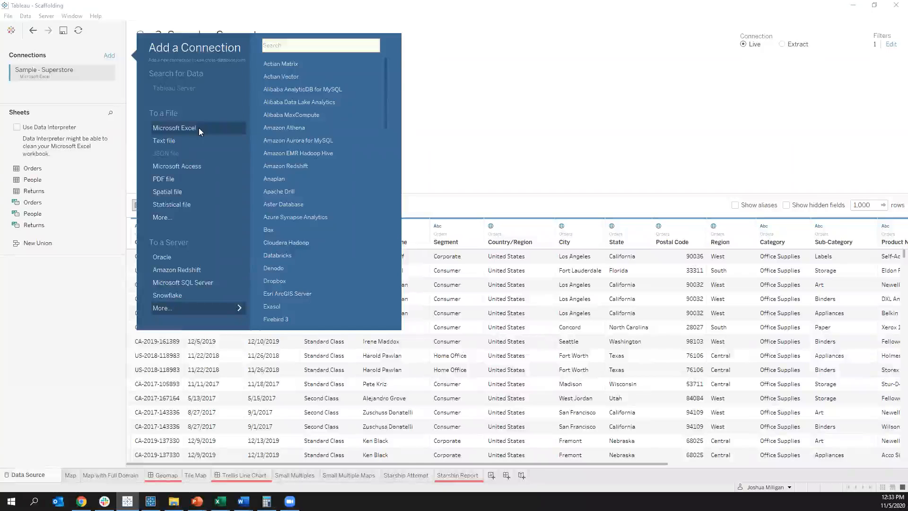
pyautogui.click(172, 135)
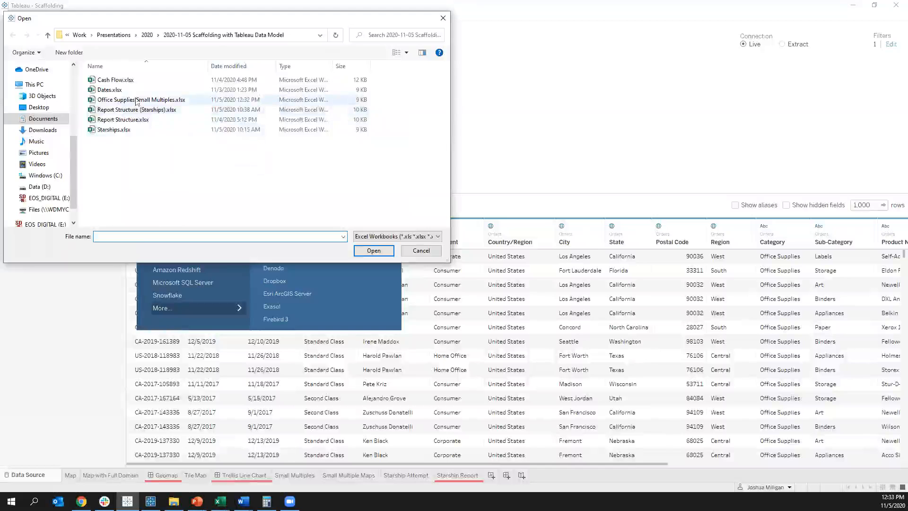
pyautogui.press('Escape')
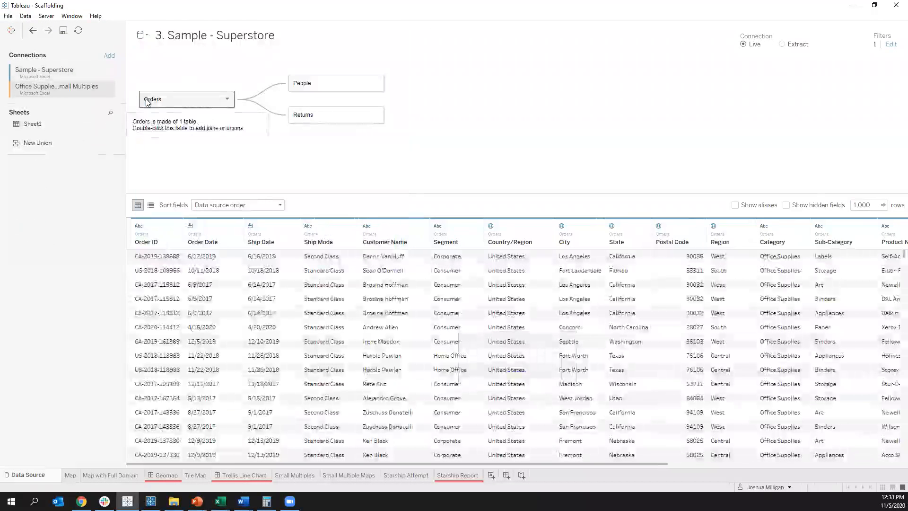
pyautogui.moveTo(32, 124); pyautogui.dragTo(222, 158)
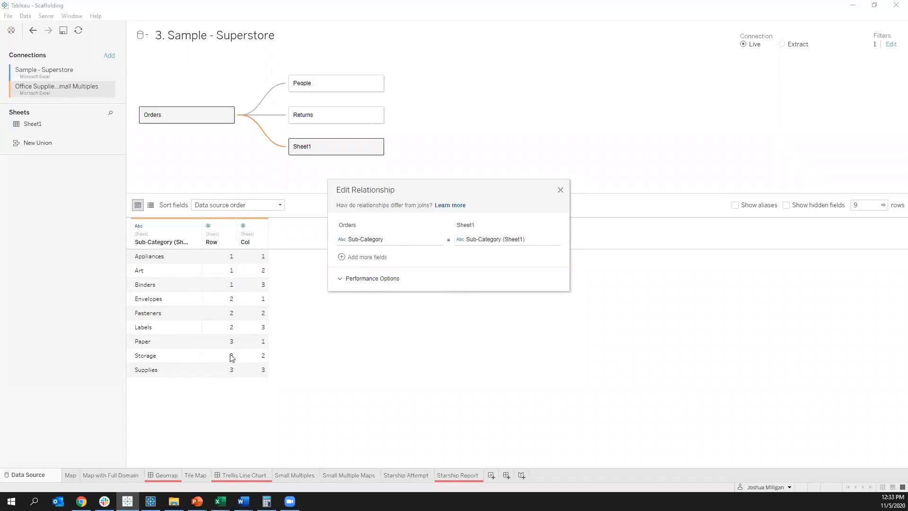
pyautogui.click(560, 189)
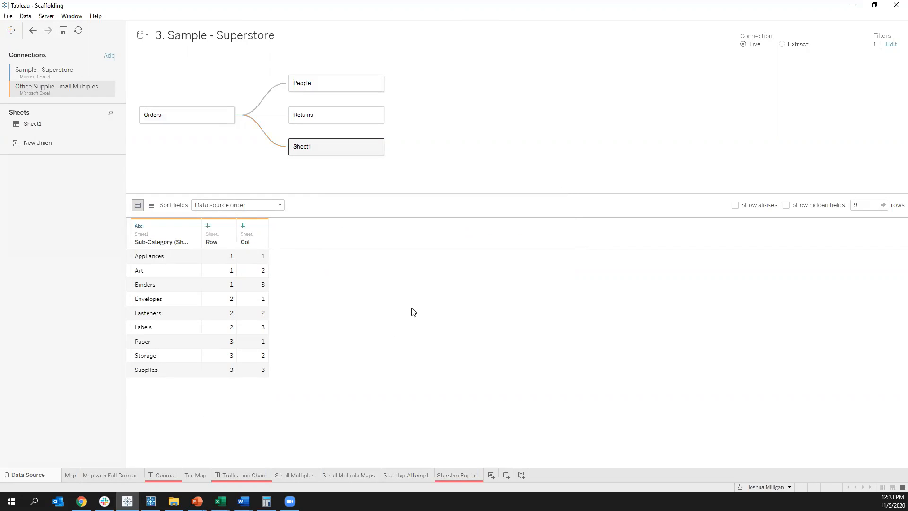
# Step: Remove Sub-Category from the Small Multiples sheet's Rows and turn Sheet1's Col and Row fields into dimensions
pyautogui.click(307, 474)
pyautogui.moveTo(283, 64); pyautogui.dragTo(152, 315)
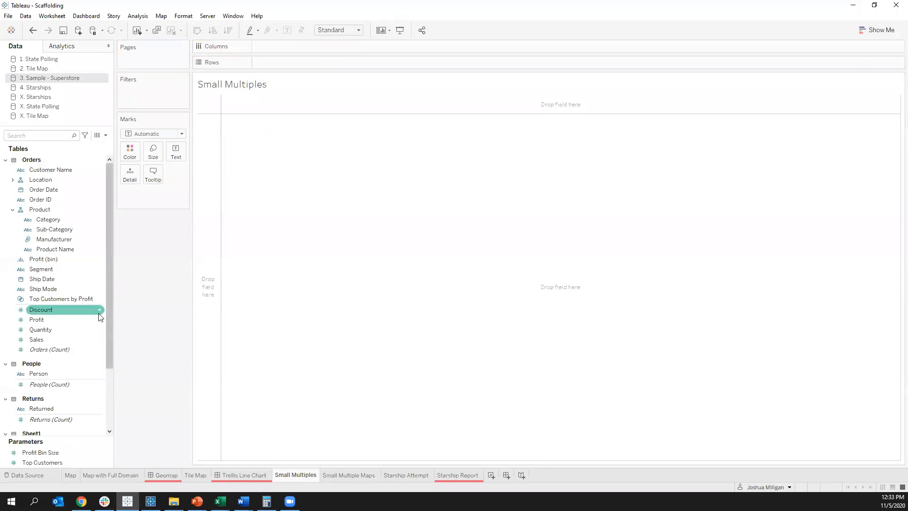
pyautogui.scroll(-5, 107, 307)
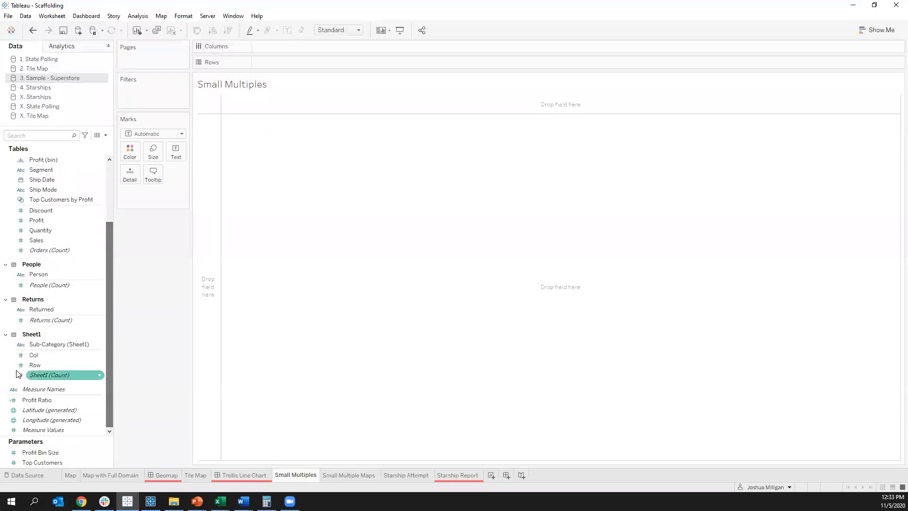
pyautogui.click(38, 365)
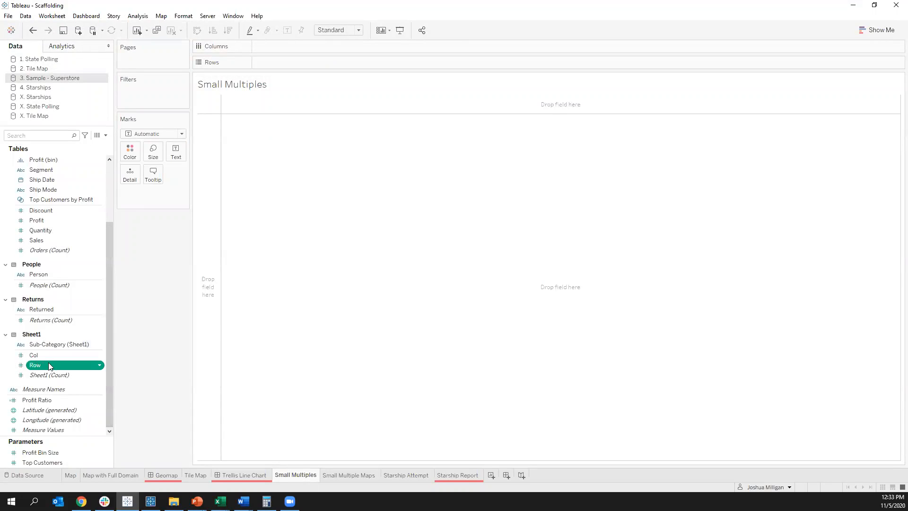
pyautogui.moveTo(38, 369); pyautogui.dragTo(50, 344)
pyautogui.click(39, 365)
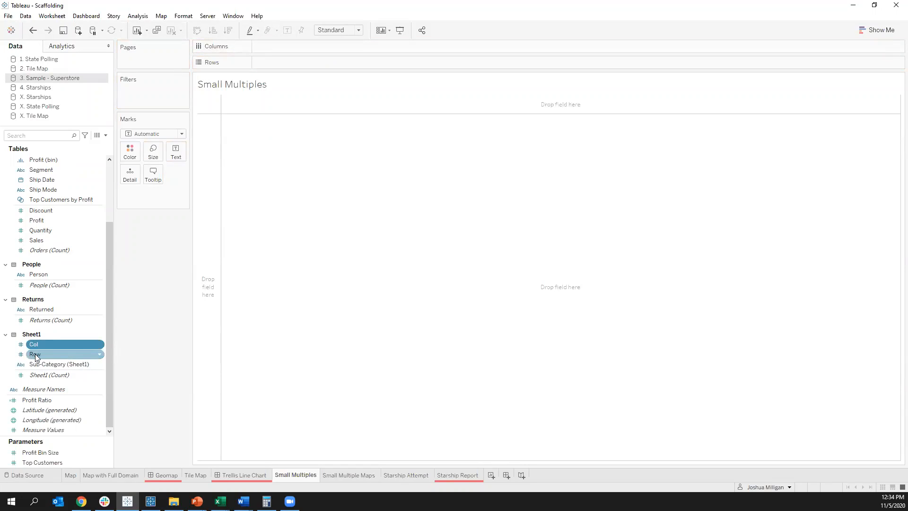
# Step: Build a Row by Col grid of line charts showing SUM(Sales) by continuous month of Order Date, and make the grid's rows taller
pyautogui.doubleClick(35, 355)
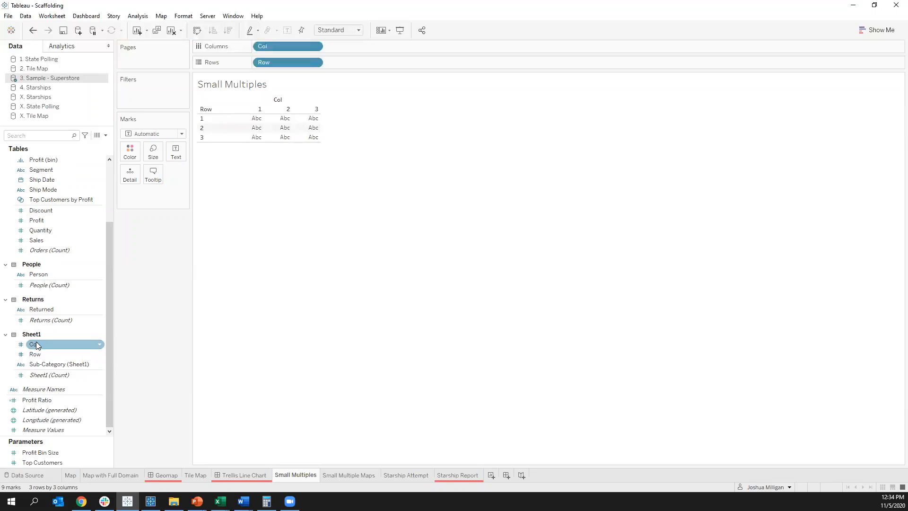
pyautogui.moveTo(38, 239); pyautogui.dragTo(360, 61)
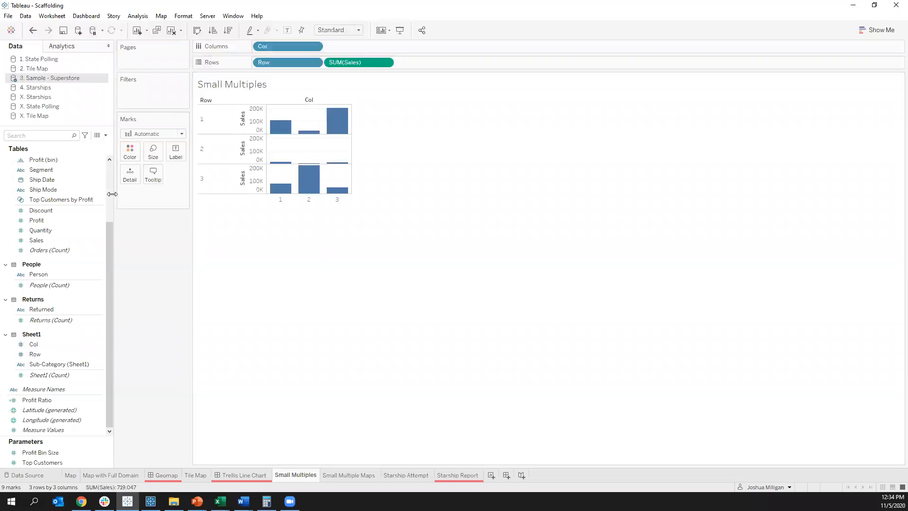
pyautogui.scroll(3, 111, 194)
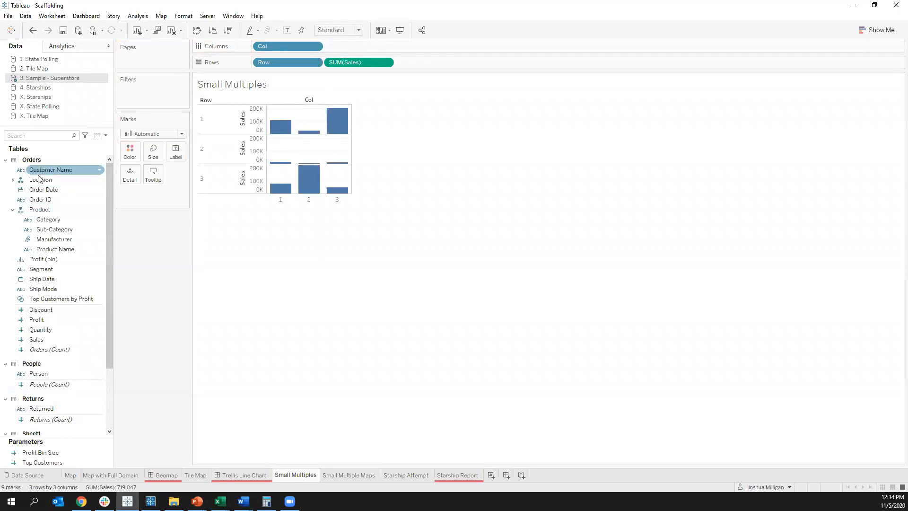
pyautogui.moveTo(38, 192); pyautogui.dragTo(350, 46)
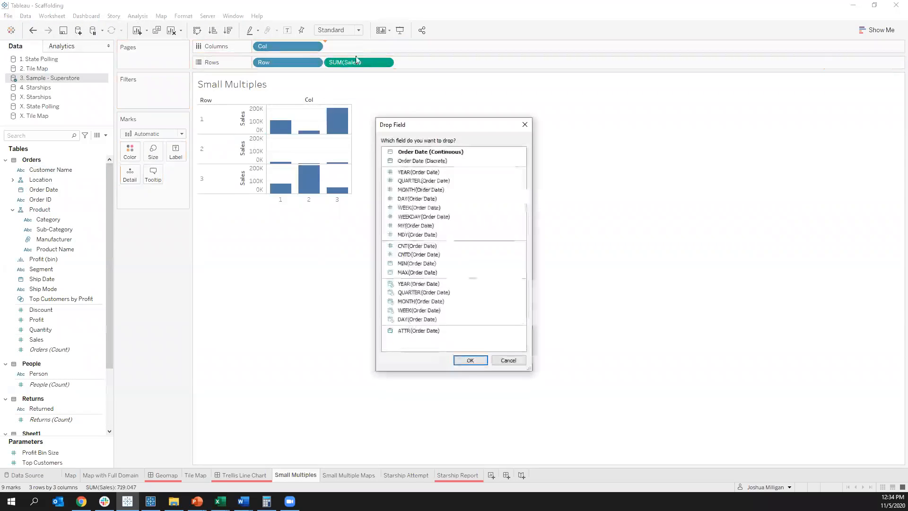
pyautogui.doubleClick(407, 301)
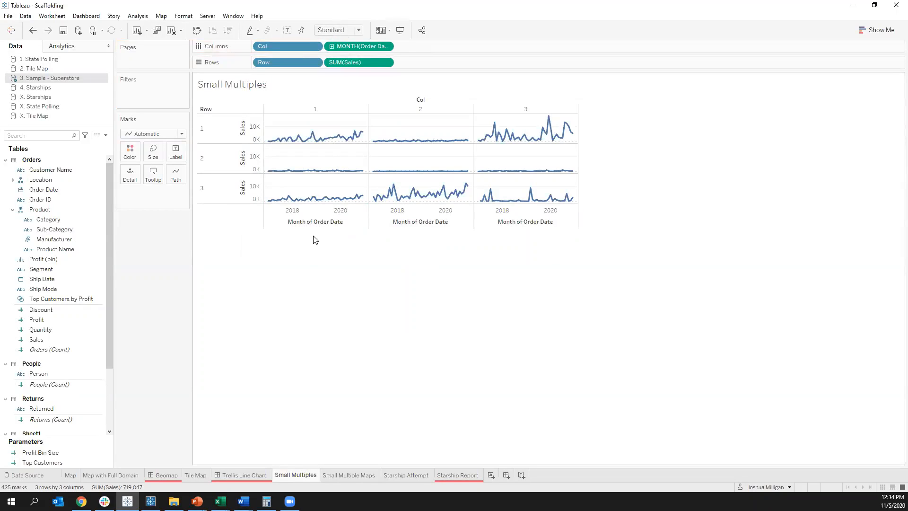
pyautogui.moveTo(397, 228); pyautogui.dragTo(404, 306)
pyautogui.moveTo(302, 189); pyautogui.dragTo(340, 217)
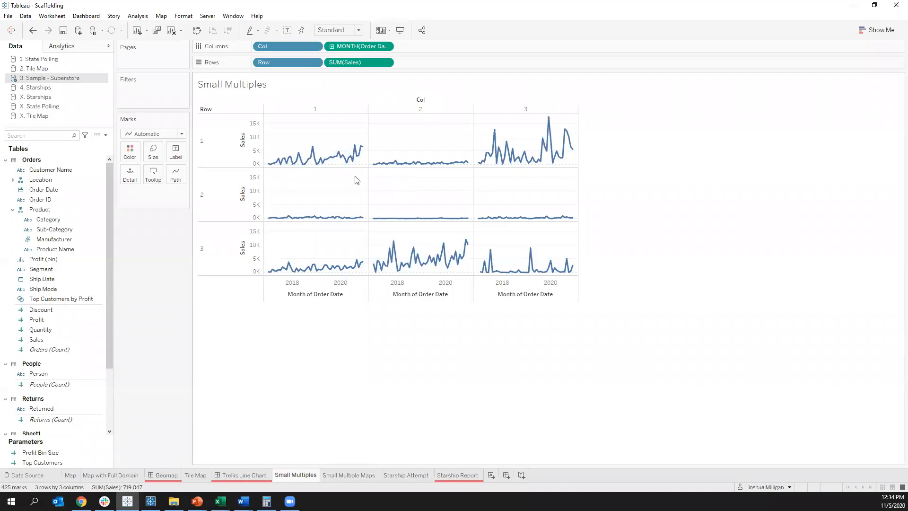
# Step: Try to label the sales lines with Sub-Category
pyautogui.click(56, 230)
pyautogui.moveTo(47, 232); pyautogui.dragTo(175, 154)
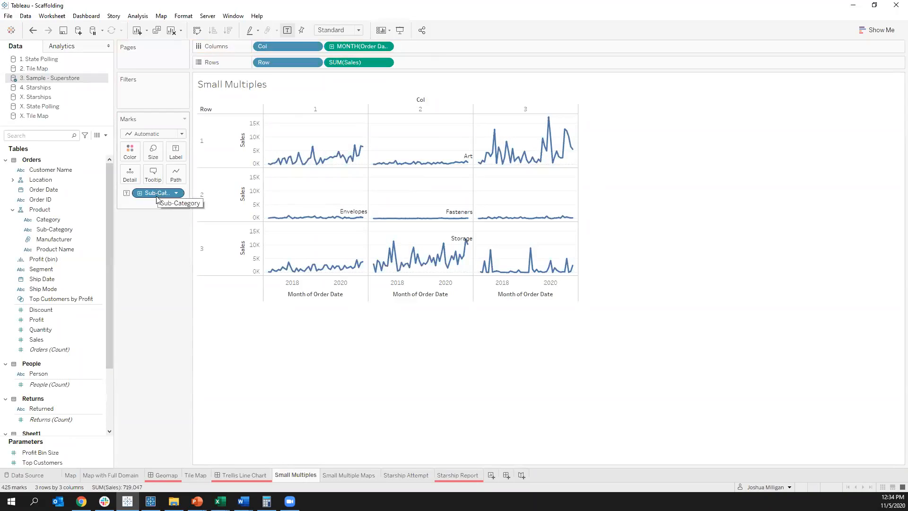
pyautogui.moveTo(157, 199); pyautogui.dragTo(151, 250)
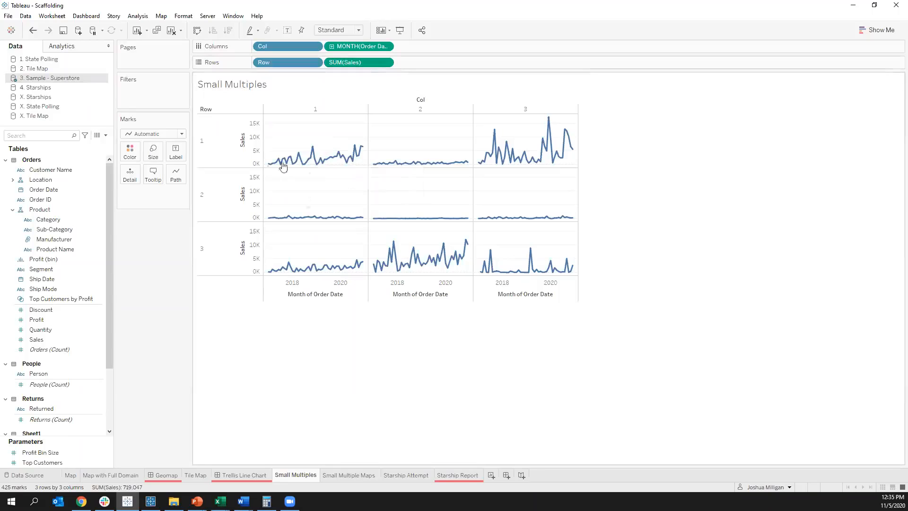
# Step: Add the ad hoc calculation MIN(1) to Rows after SUM(Sales)
pyautogui.doubleClick(413, 66)
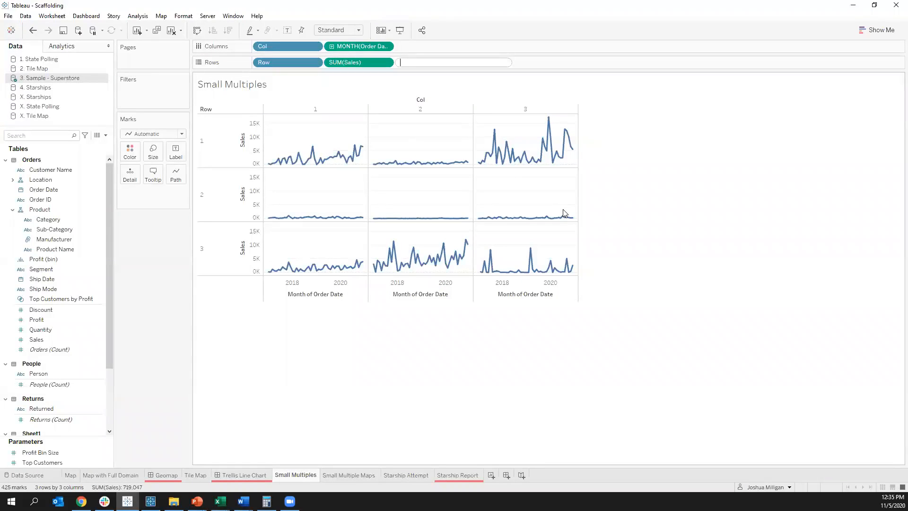
pyautogui.write('MIN(1)')
pyautogui.press('Return')
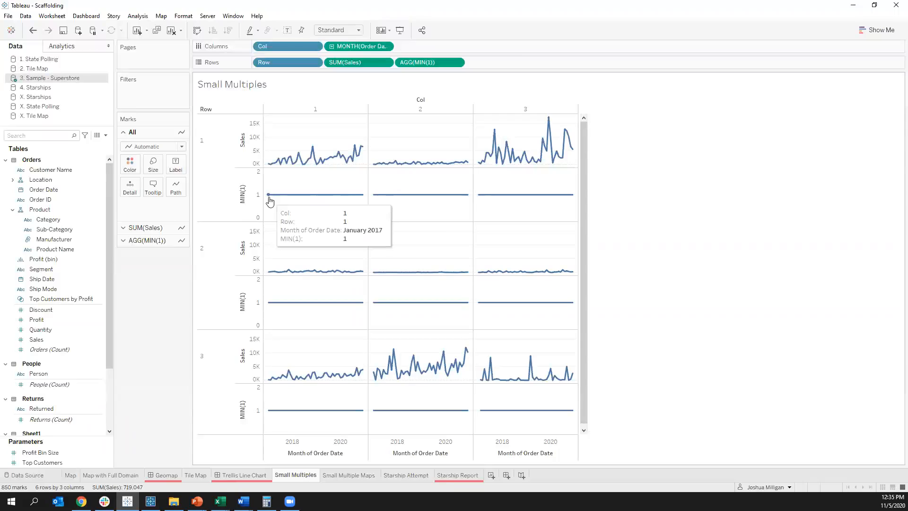
# Step: Try to label the marks of both the Sales and MIN(1) charts with Sub-Category
pyautogui.click(62, 229)
pyautogui.moveTo(62, 228); pyautogui.dragTo(175, 167)
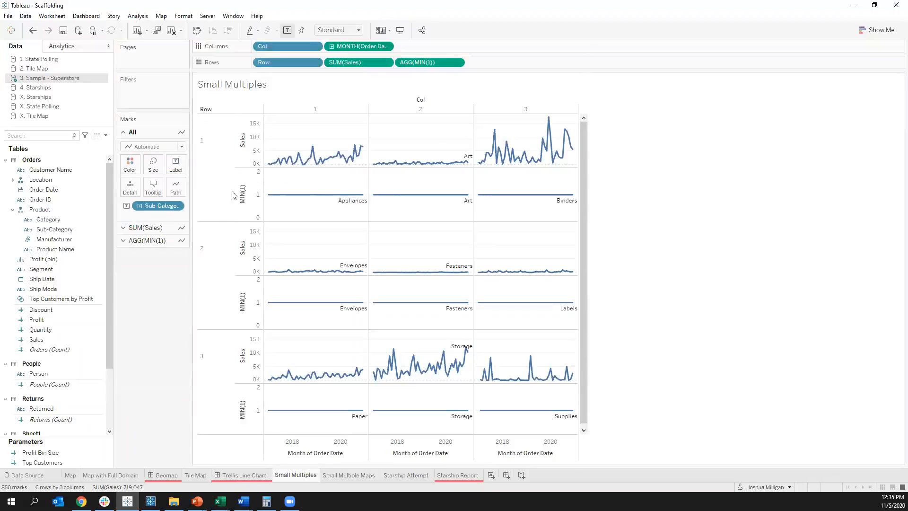
pyautogui.moveTo(158, 205); pyautogui.dragTo(144, 306)
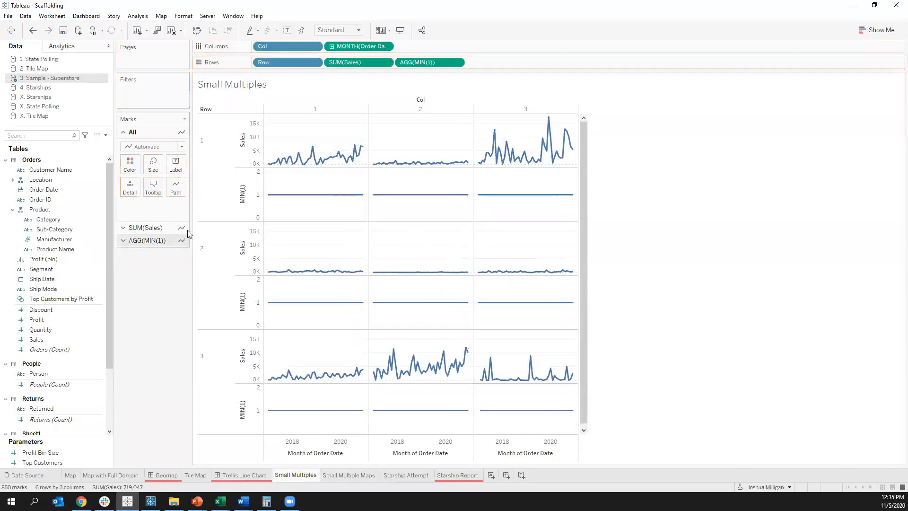
# Step: Label only the MIN(1) marks with Sub-Category
pyautogui.click(417, 62)
pyautogui.click(42, 210)
pyautogui.moveTo(47, 230); pyautogui.dragTo(173, 196)
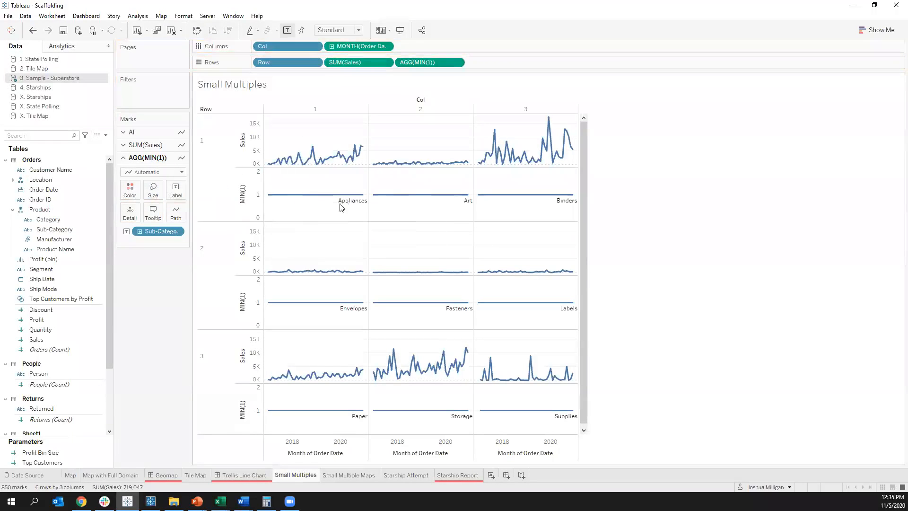
# Step: Set the MIN(1) labels to Line Ends, labelling only the start of each line
pyautogui.click(181, 195)
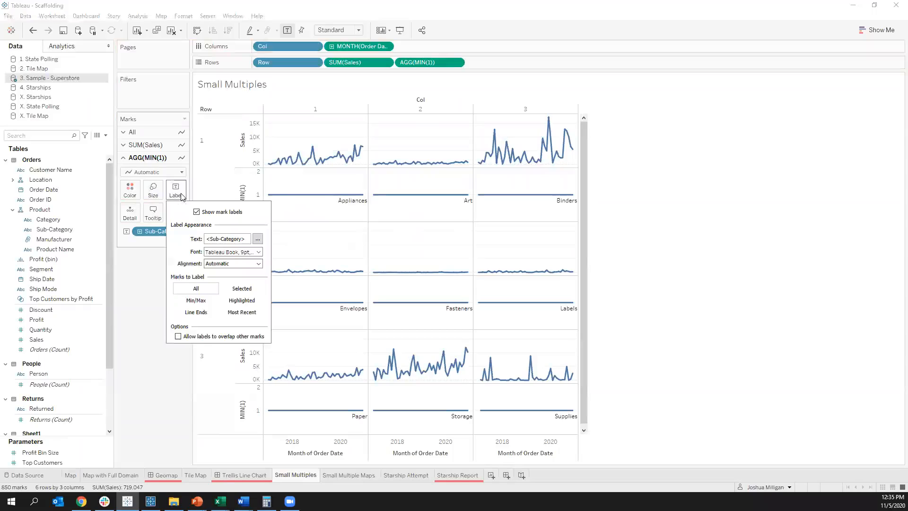
pyautogui.click(202, 314)
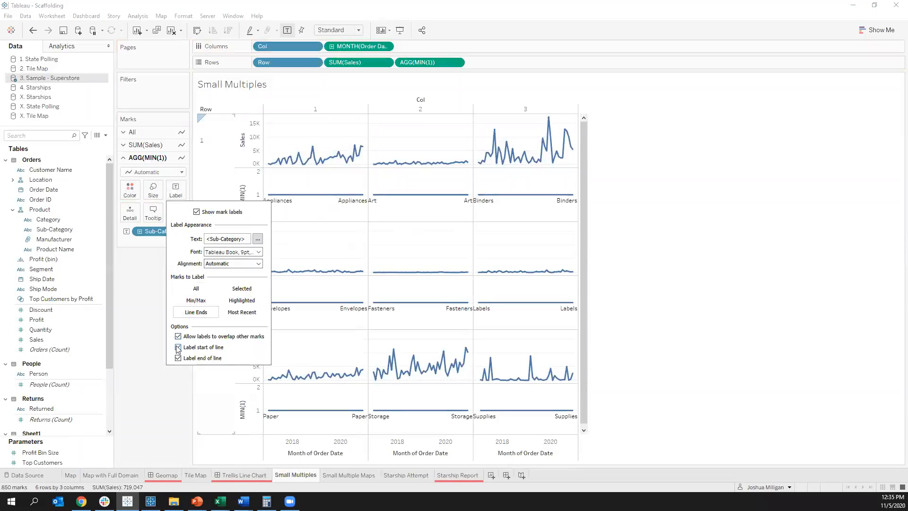
pyautogui.click(177, 358)
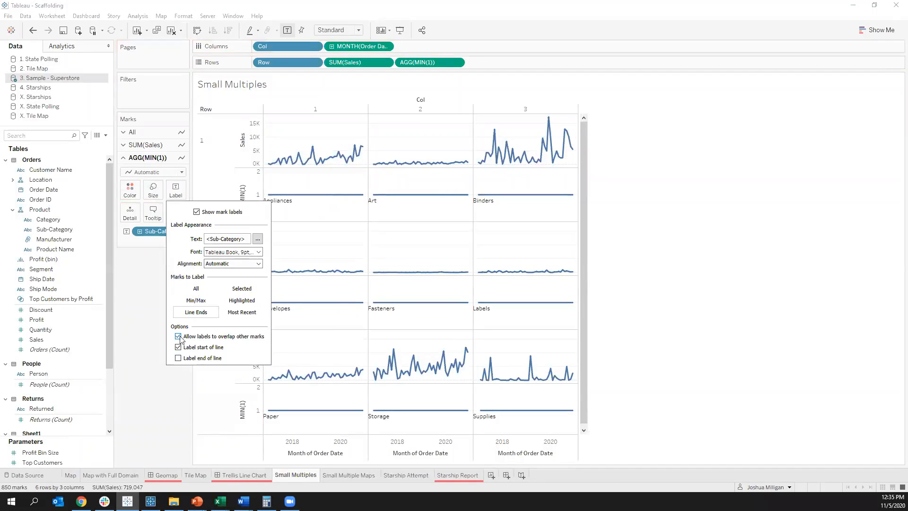
pyautogui.click(302, 235)
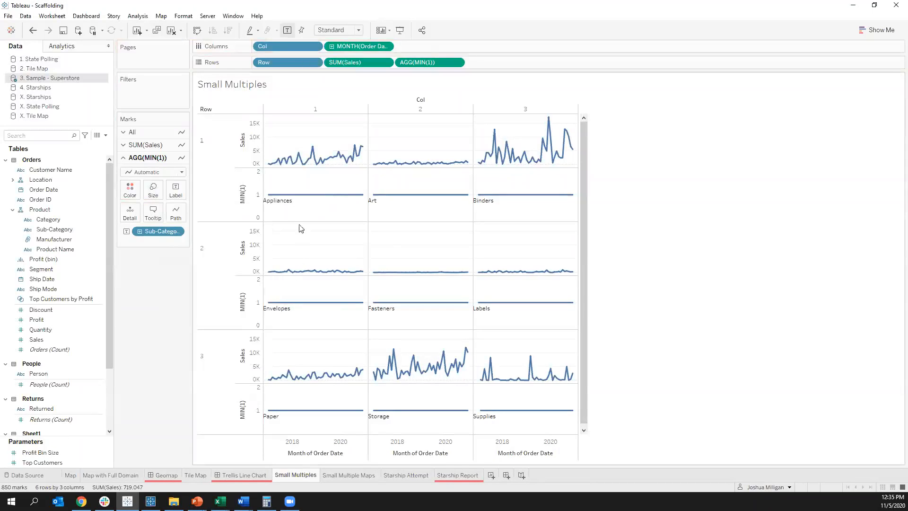
# Step: Combine the Sales and MIN(1) charts into a dual-axis chart
pyautogui.rightClick(254, 188)
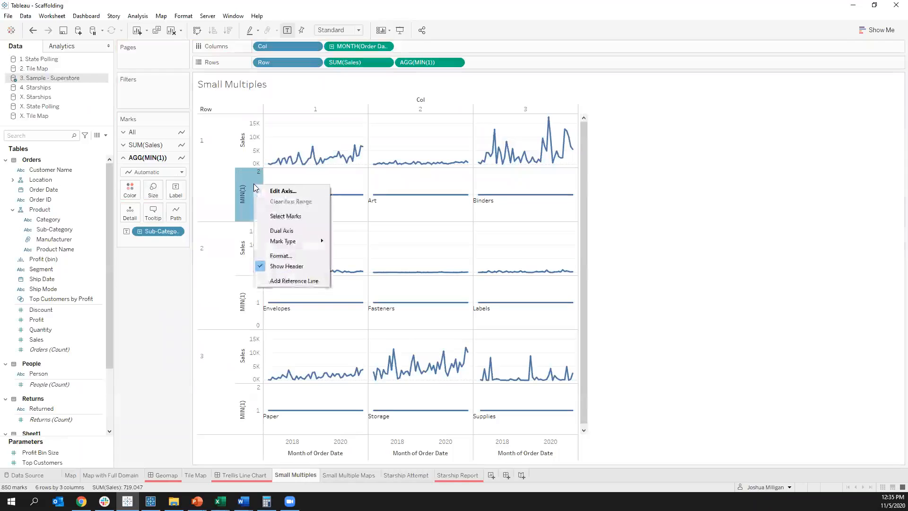
pyautogui.click(283, 230)
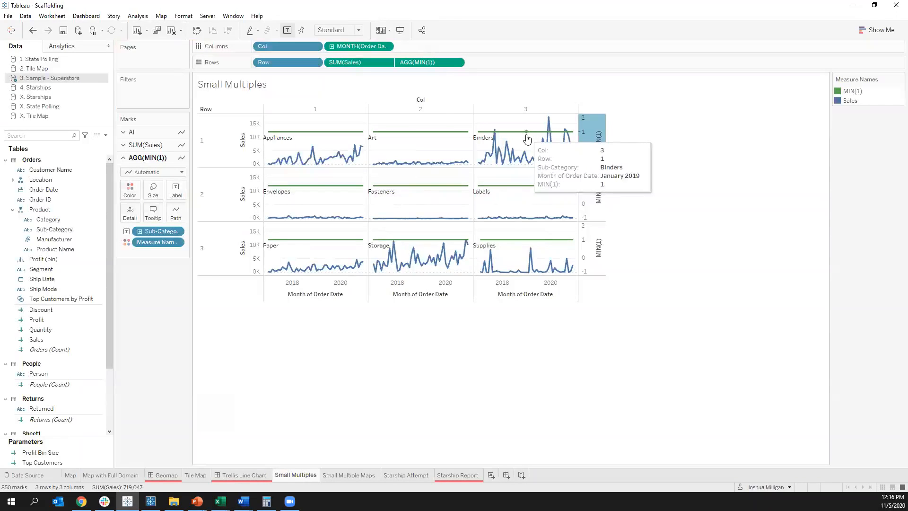
# Step: Set the opacity of the MIN(1) lines to 0% and remove Measure Names from their colour
pyautogui.click(137, 190)
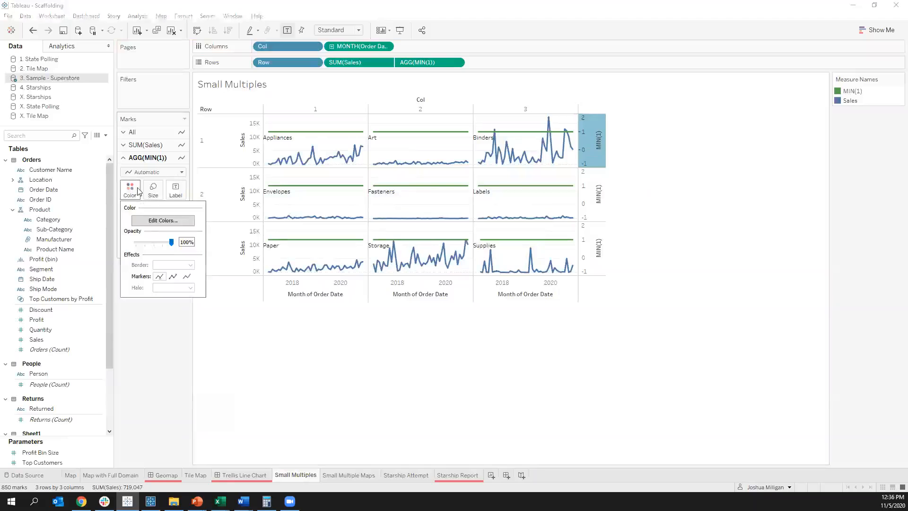
pyautogui.moveTo(172, 246); pyautogui.dragTo(135, 245)
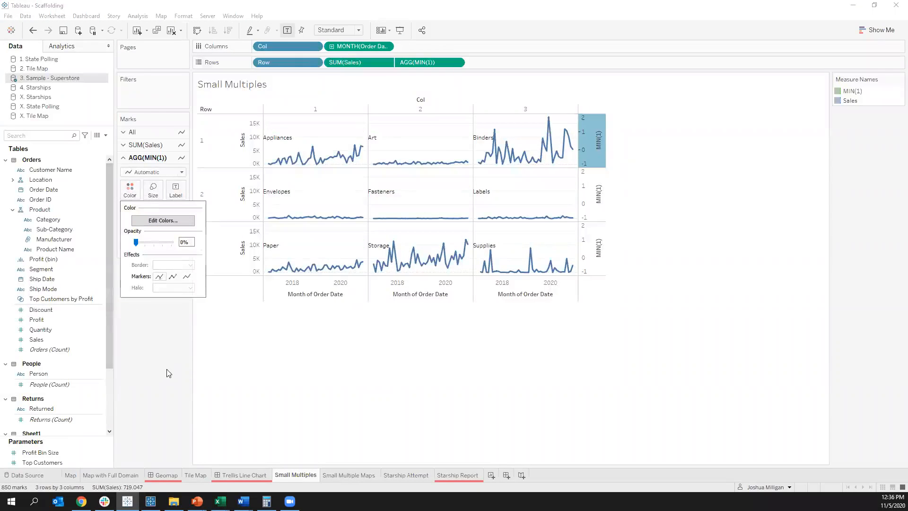
pyautogui.click(227, 328)
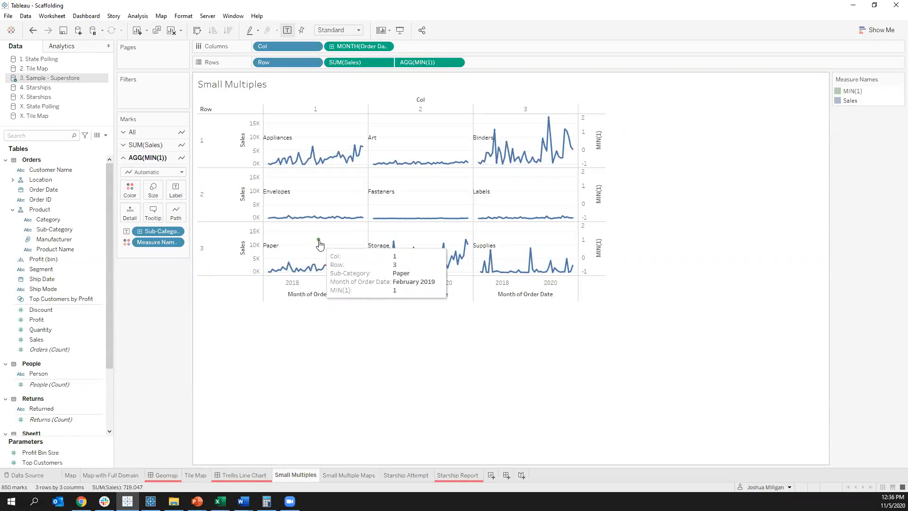
pyautogui.moveTo(156, 242); pyautogui.dragTo(141, 327)
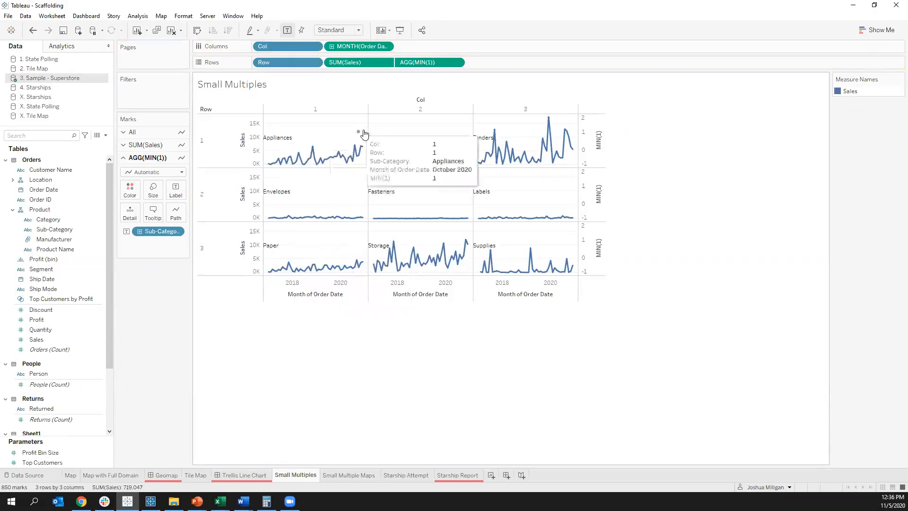
# Step: Hide the Sales and MIN(1) axes and the Row and Col headers of the small multiples
pyautogui.rightClick(257, 140)
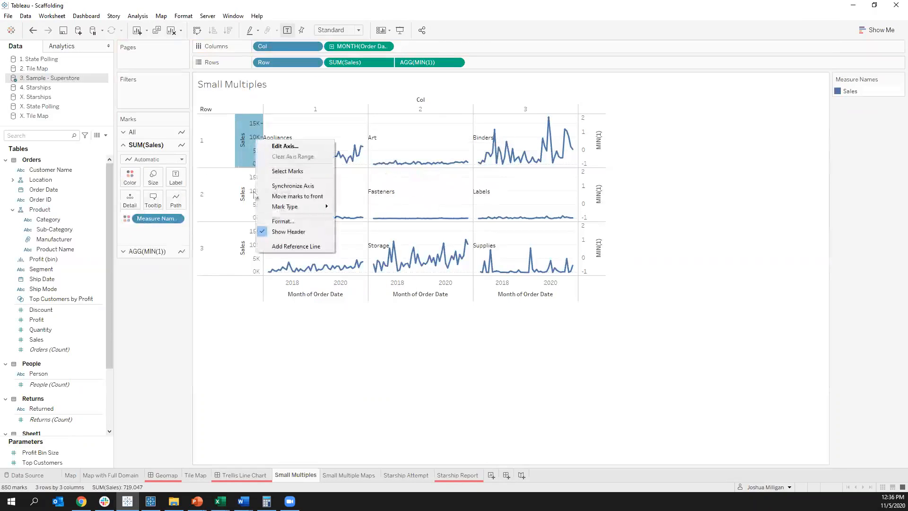
pyautogui.click(286, 231)
pyautogui.rightClick(223, 145)
pyautogui.click(246, 206)
pyautogui.click(269, 108)
pyautogui.rightClick(269, 108)
pyautogui.click(298, 168)
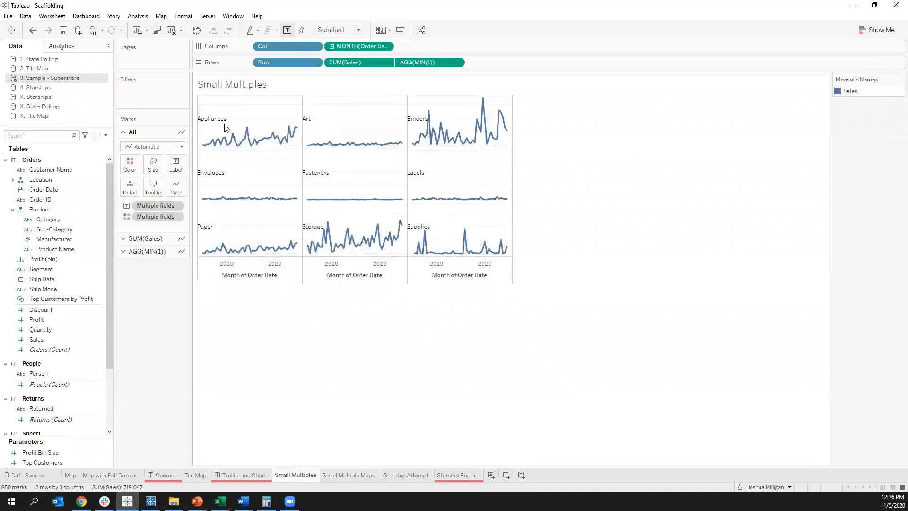
# Step: Set the vertical alignment of the MIN(1) Sub-Category labels to Top
pyautogui.moveTo(221, 122)
pyautogui.click(147, 251)
pyautogui.click(179, 192)
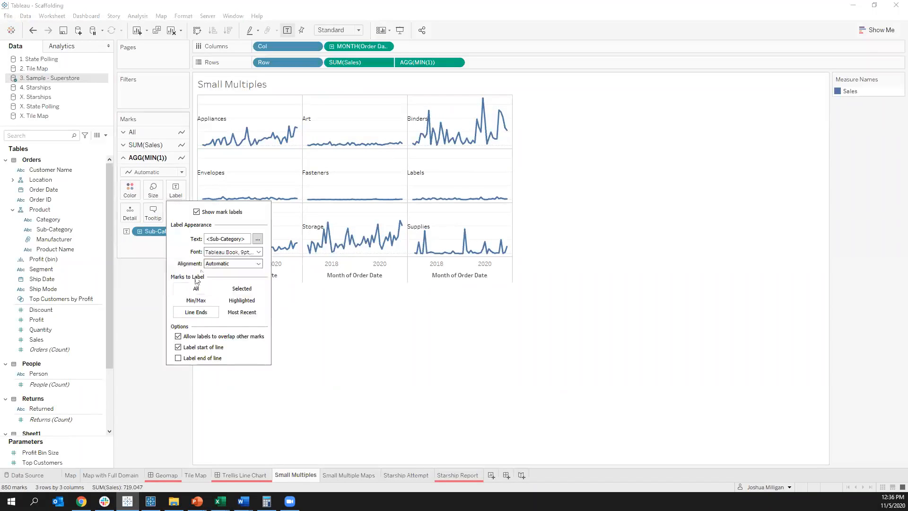
pyautogui.click(222, 266)
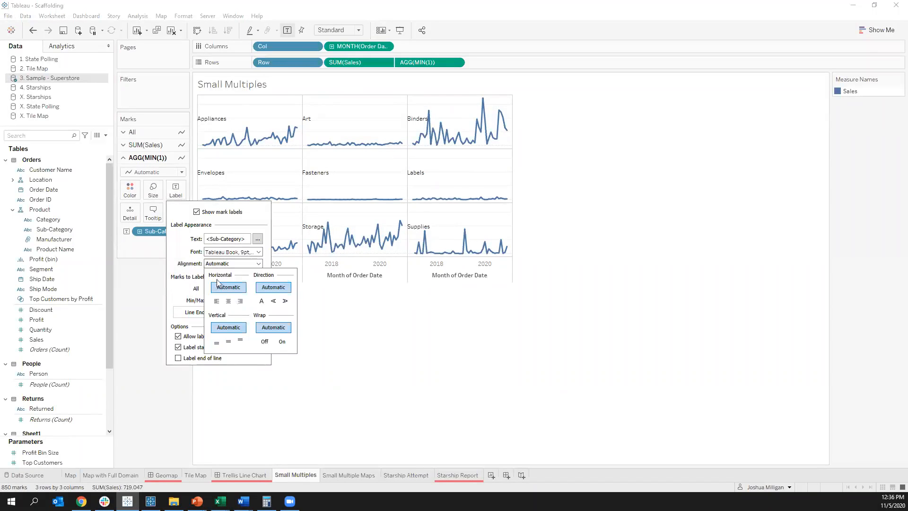
pyautogui.click(241, 341)
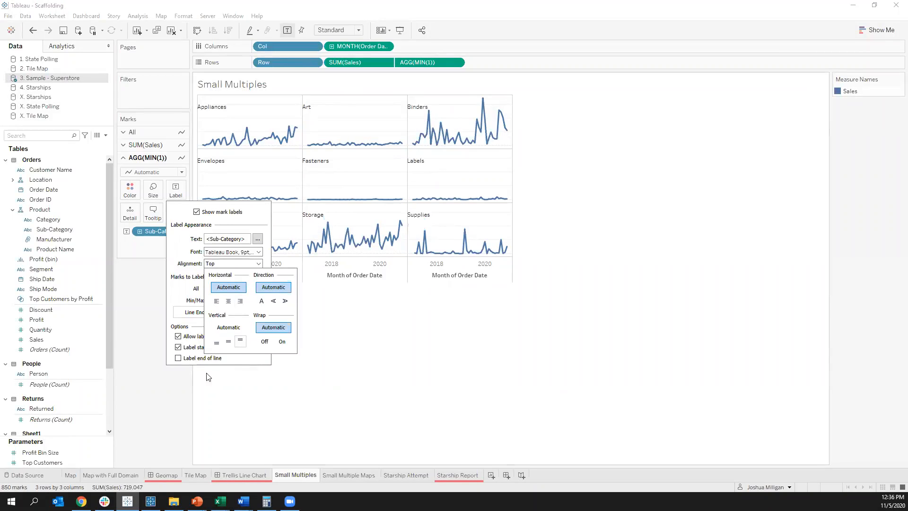
pyautogui.click(164, 391)
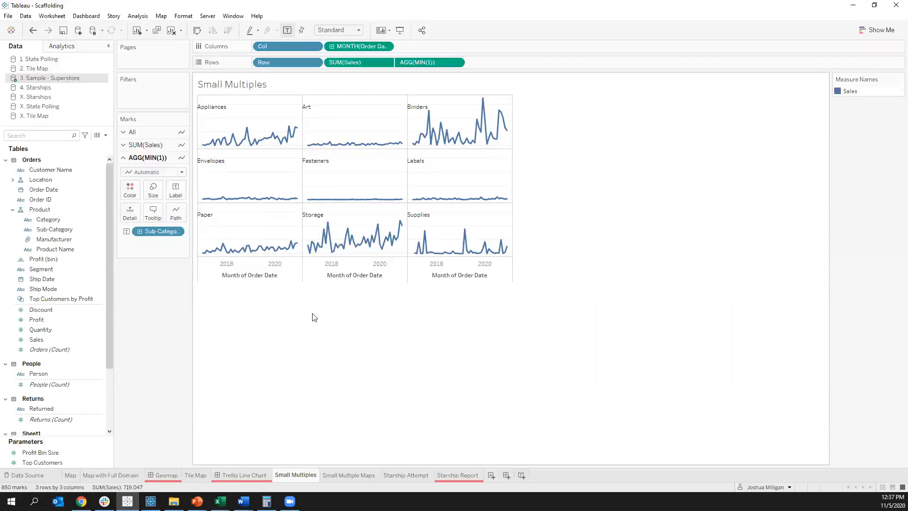
# Step: Hide the Month of Order Date axis beneath the small multiples
pyautogui.rightClick(279, 264)
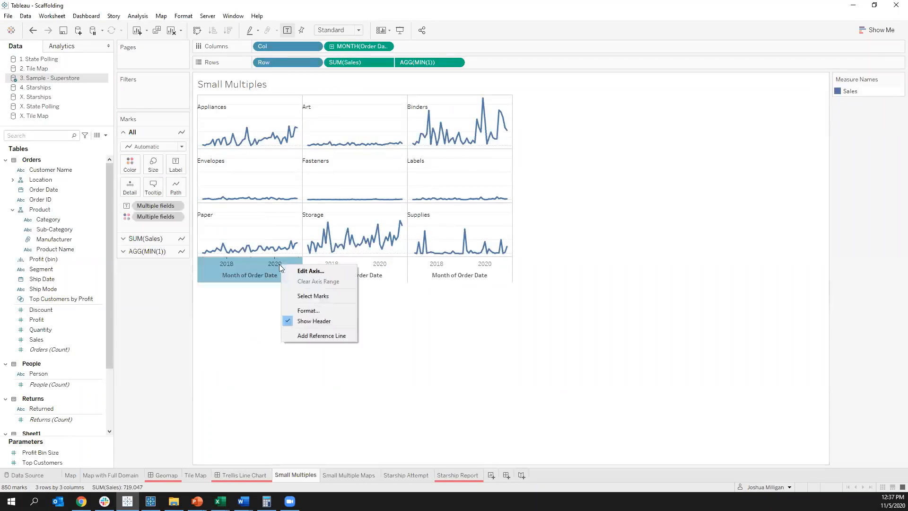
pyautogui.click(315, 321)
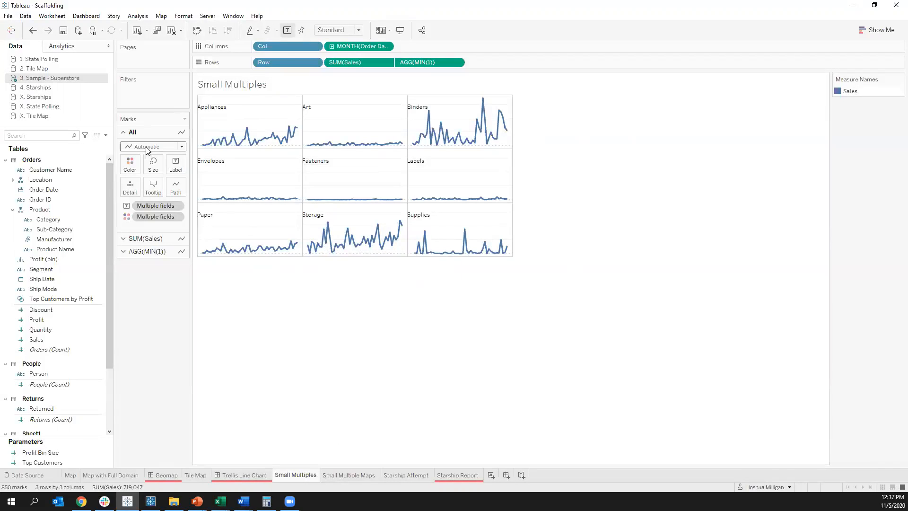
# Step: Try the Area mark type for SUM(Sales) and change it to Circle
pyautogui.click(151, 239)
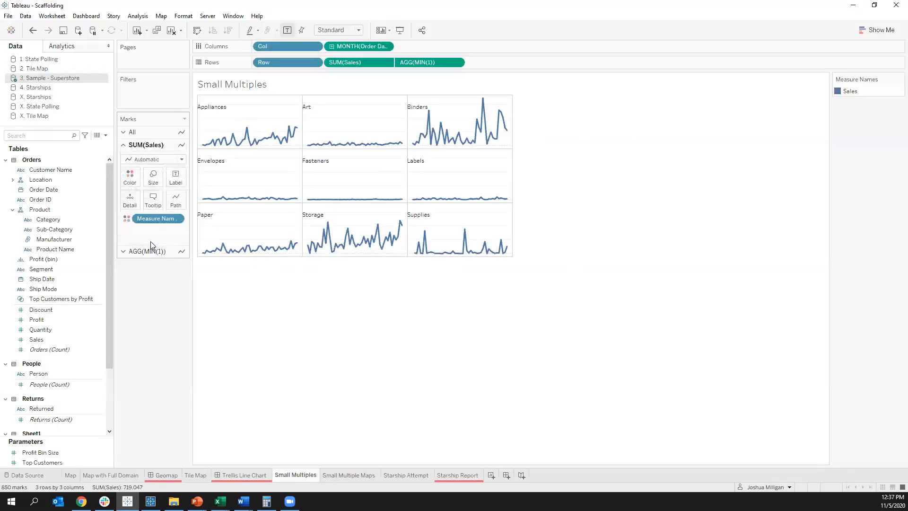
pyautogui.click(145, 160)
pyautogui.click(134, 202)
pyautogui.click(145, 160)
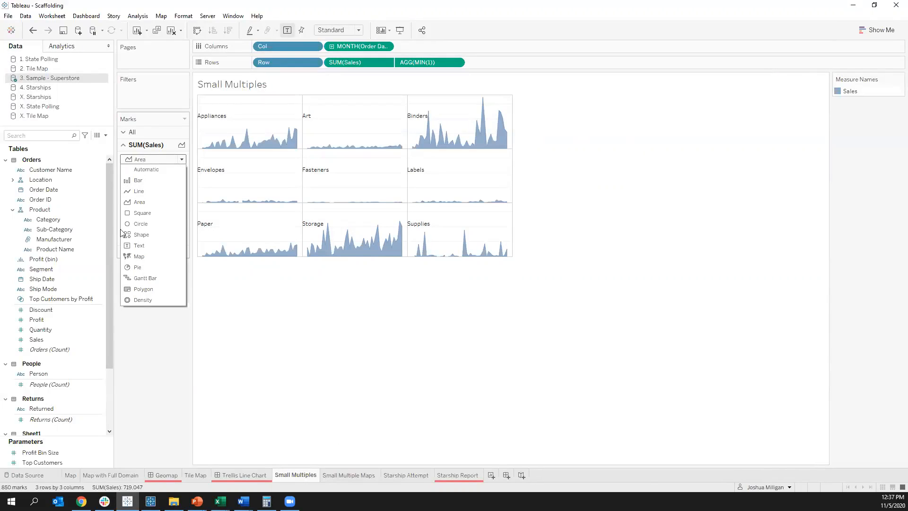
pyautogui.click(140, 224)
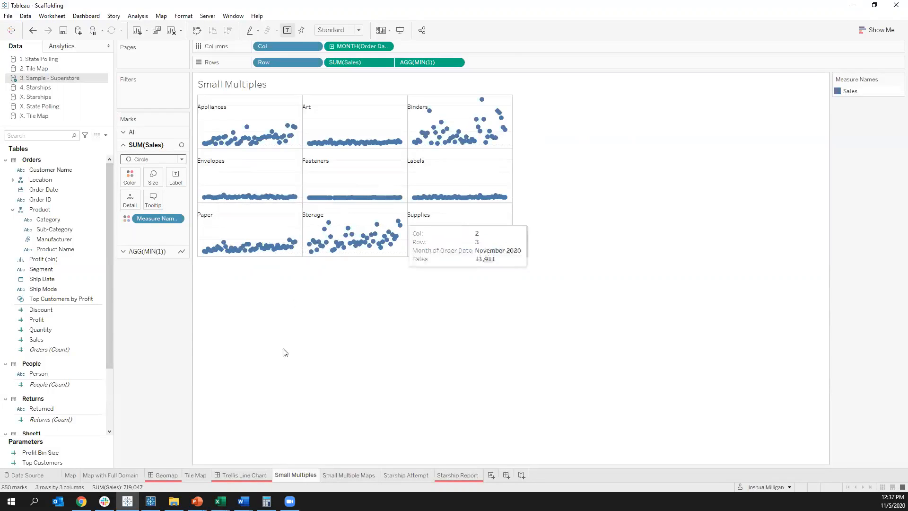
# Step: On the Small Multiple Maps sheet, build a map of State coloured by Sales
pyautogui.click(338, 474)
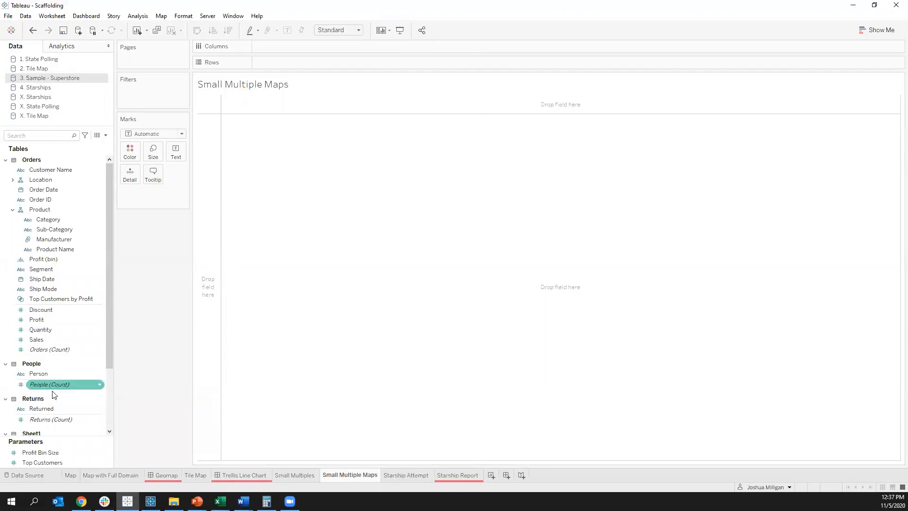
pyautogui.scroll(-2, 59, 310)
pyautogui.scroll(-1, 60, 314)
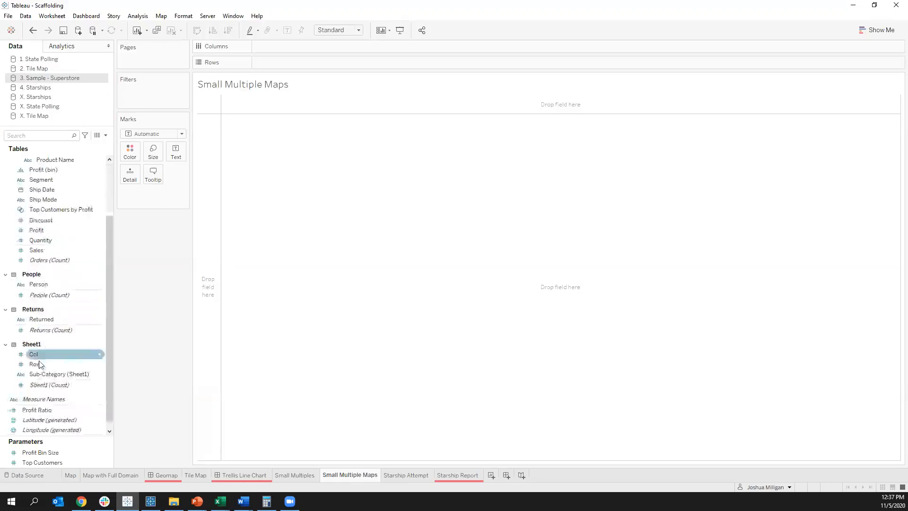
pyautogui.scroll(3, 37, 281)
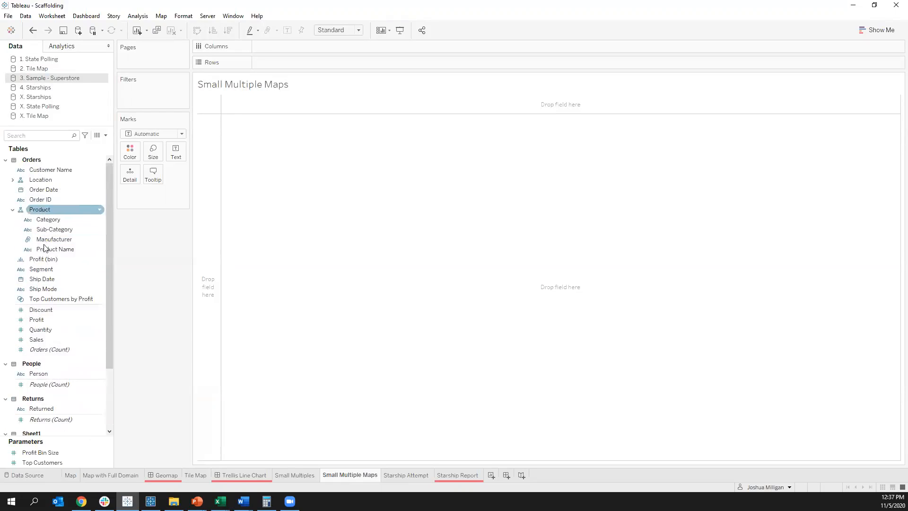
pyautogui.click(13, 180)
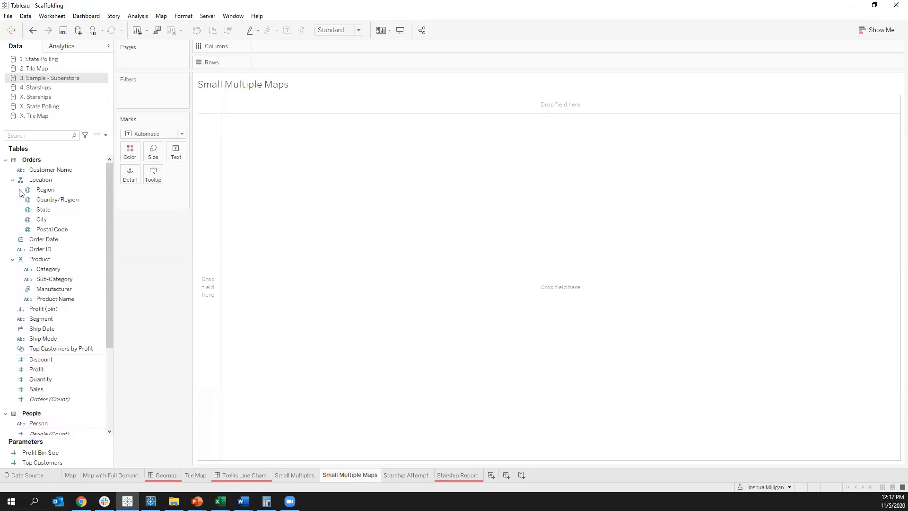
pyautogui.click(45, 211)
pyautogui.doubleClick(46, 210)
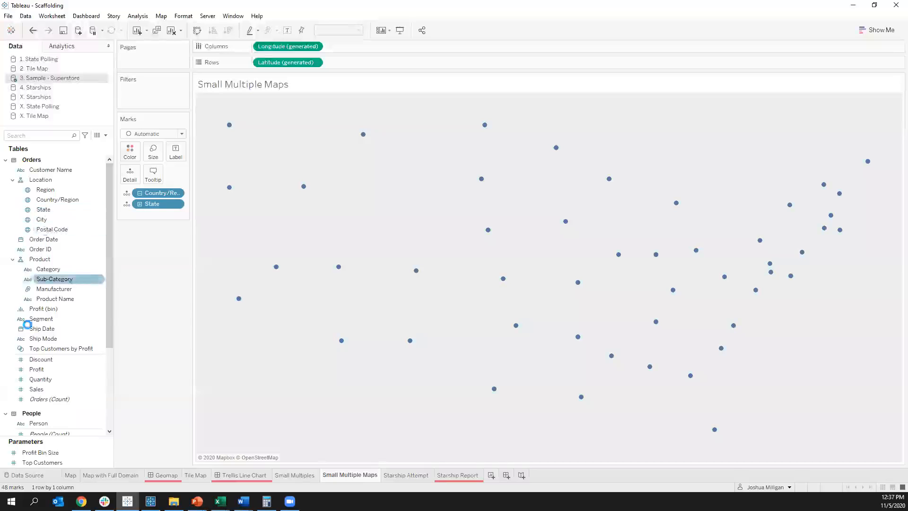
pyautogui.scroll(-4, 37, 349)
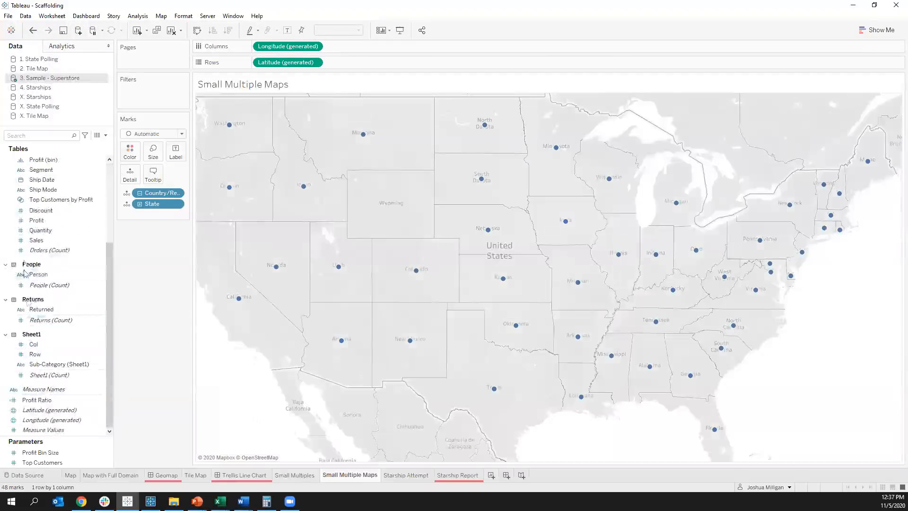
pyautogui.moveTo(38, 246); pyautogui.dragTo(125, 156)
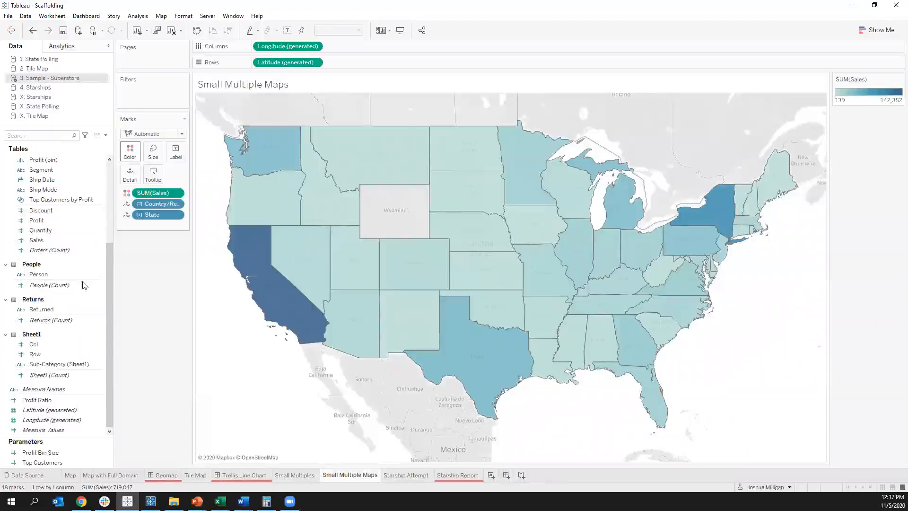
# Step: Split the sales map into a grid with Row before Latitude on Rows and Col before Longitude on Columns
pyautogui.click(36, 355)
pyautogui.moveTo(36, 356)
pyautogui.mouseDown()
pyautogui.moveTo(258, 61)
pyautogui.moveTo(250, 76)
pyautogui.mouseUp()
pyautogui.moveTo(34, 344); pyautogui.dragTo(258, 50)
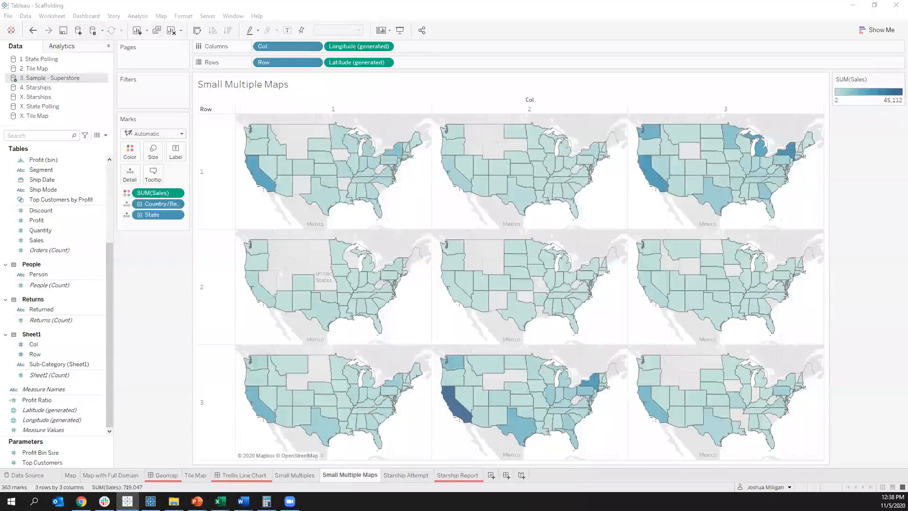
# Step: Switch to the Starships.xlsx workbook in Excel, enlarge it, and examine the ships' energy and torpedo columns
pyautogui.hotkey('alt', 'Tab')
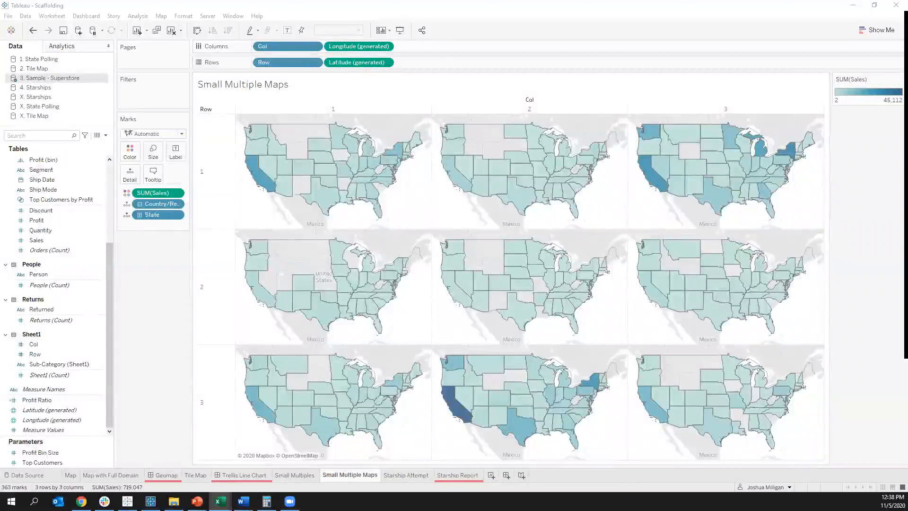
pyautogui.moveTo(907, 21); pyautogui.dragTo(375, 67)
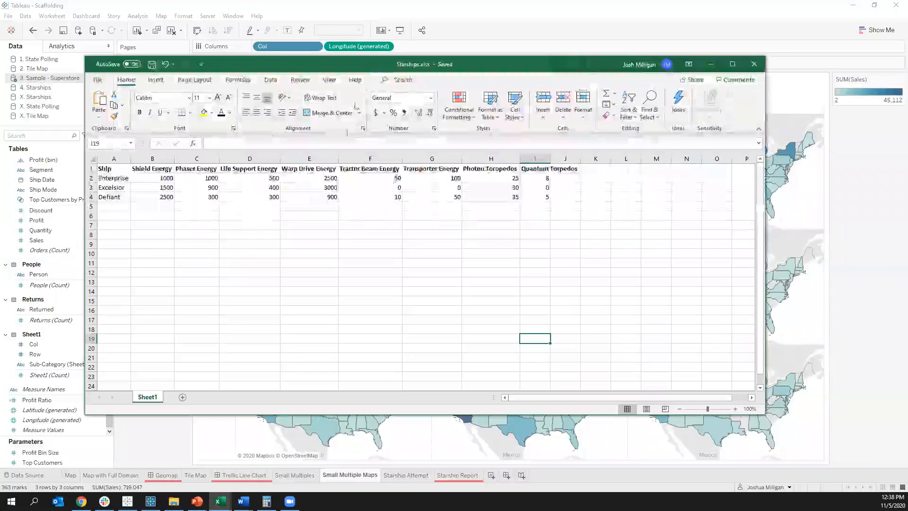
pyautogui.click(733, 64)
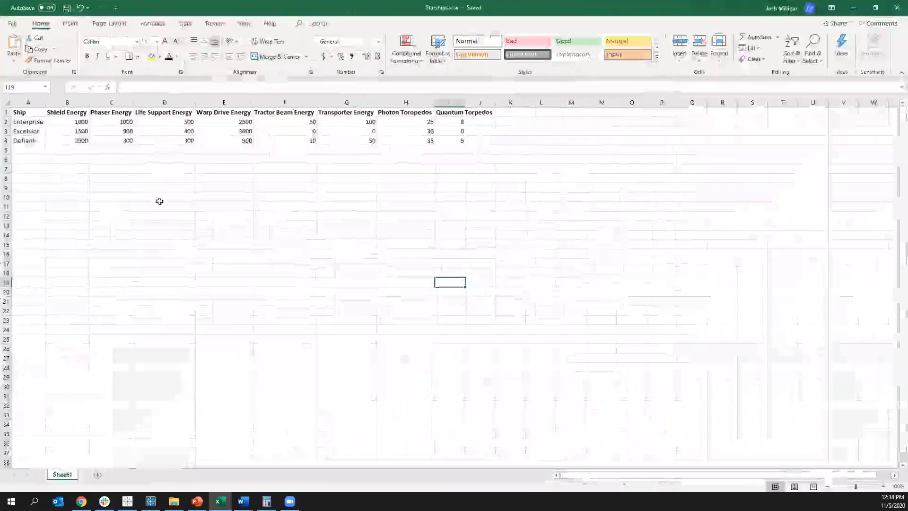
pyautogui.scroll(3, 146, 180)
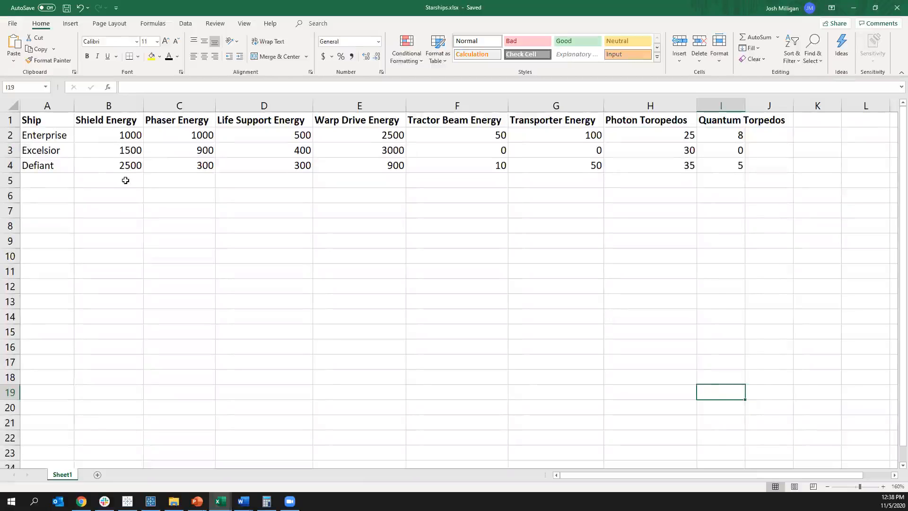
pyautogui.click(104, 121)
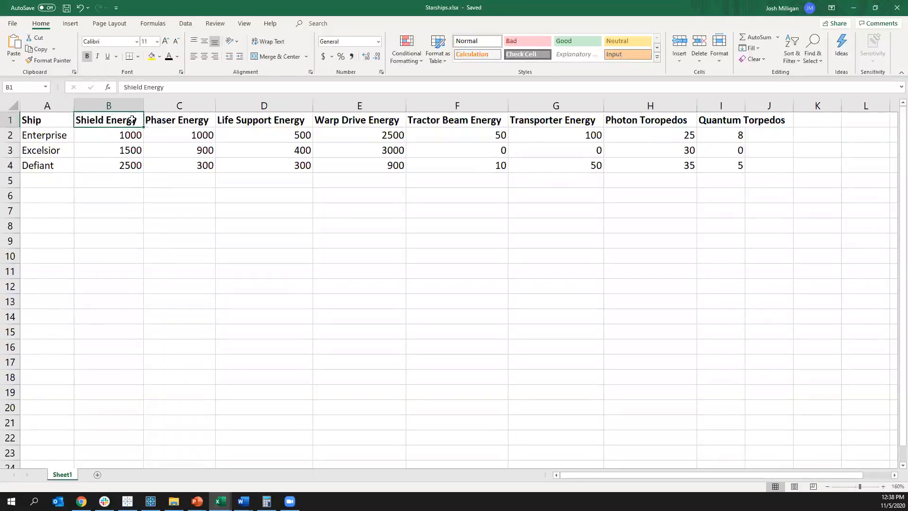
pyautogui.click(159, 119)
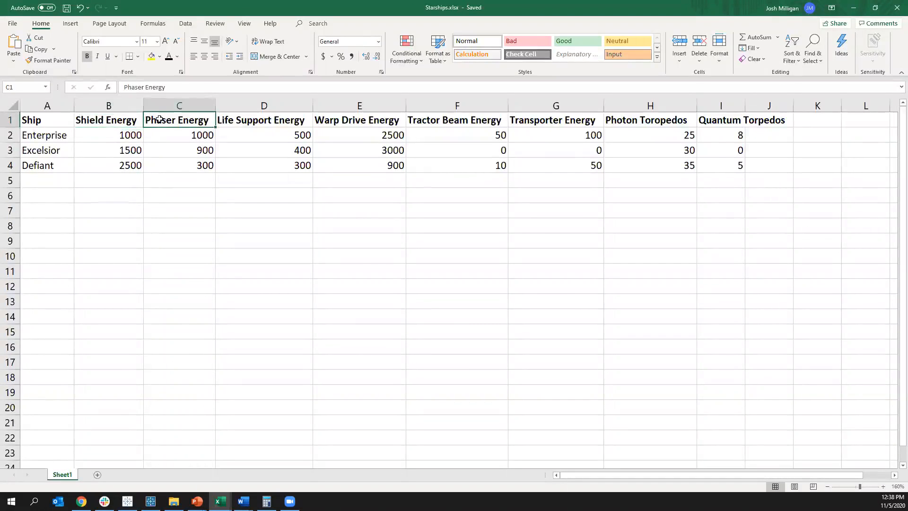
pyautogui.click(112, 133)
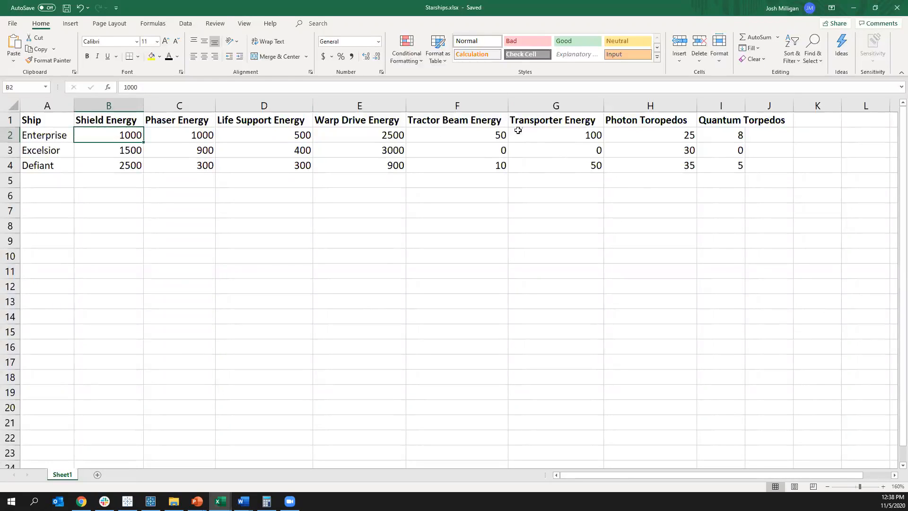
pyautogui.click(630, 120)
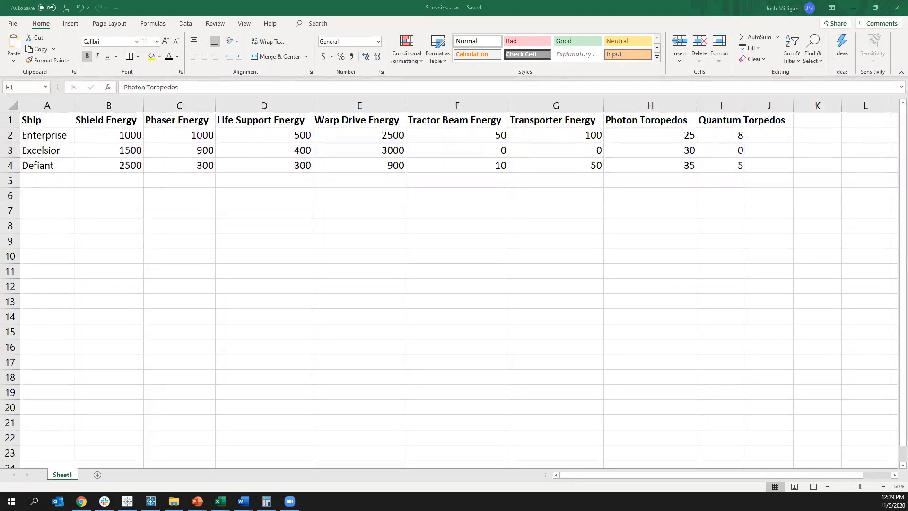
# Step: Switch to the Report Structure (Starships).xlsx workbook, enlarge Sheet1, and examine its Energy Balance and Weapons sections
pyautogui.click(853, 281)
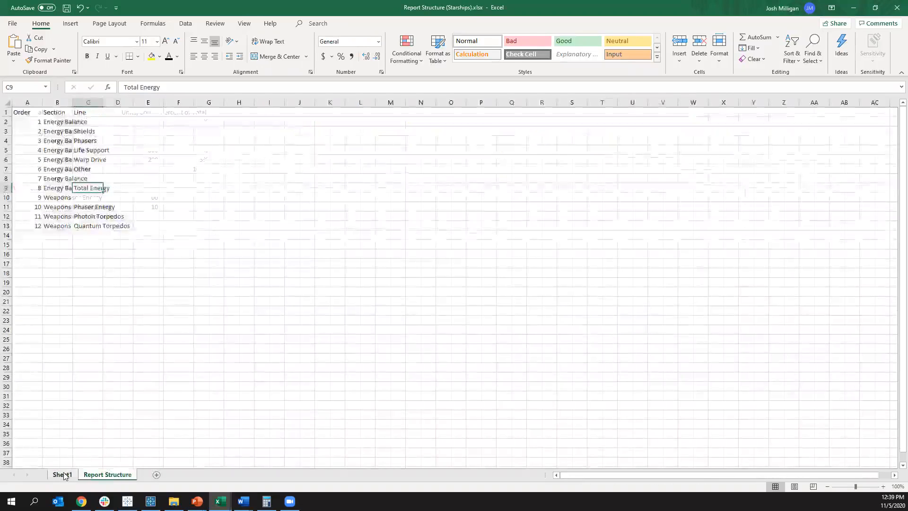
pyautogui.click(65, 475)
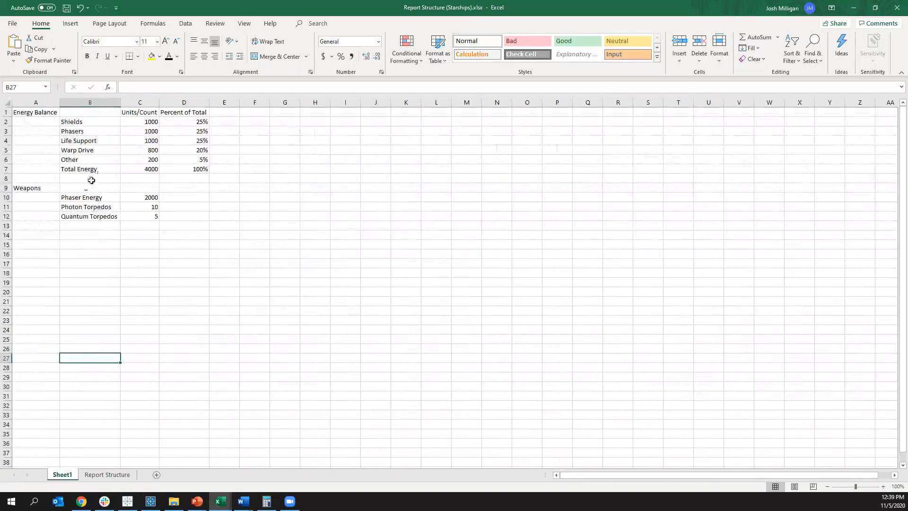
pyautogui.keyDown('ctrl'); pyautogui.scroll(4, 85, 171); pyautogui.keyUp('ctrl')
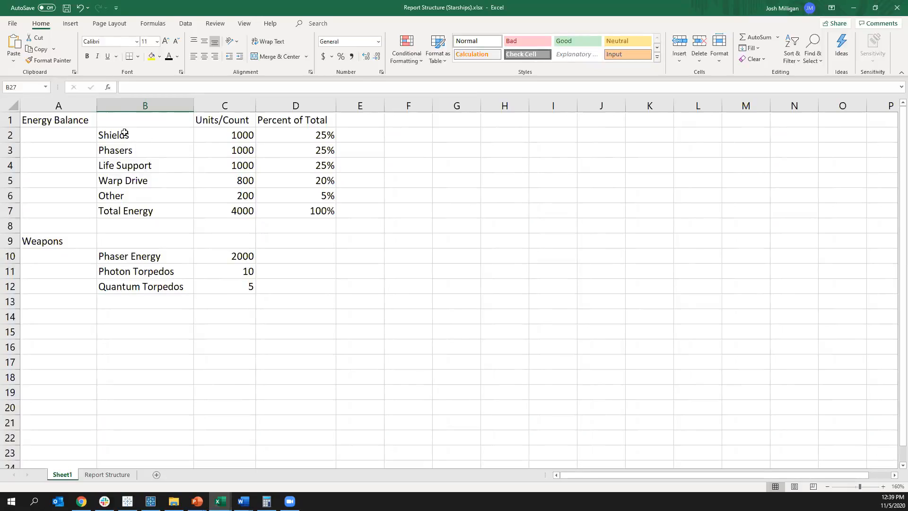
pyautogui.moveTo(241, 133); pyautogui.dragTo(223, 209)
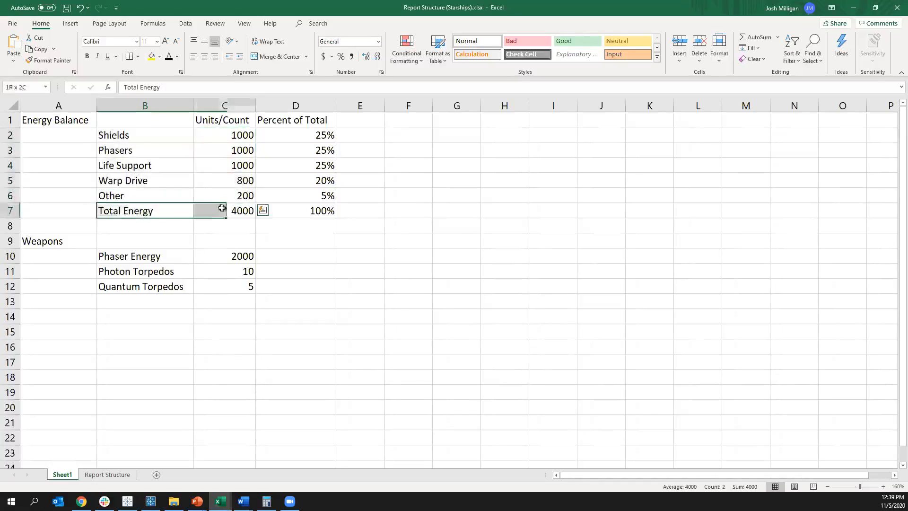
pyautogui.click(202, 244)
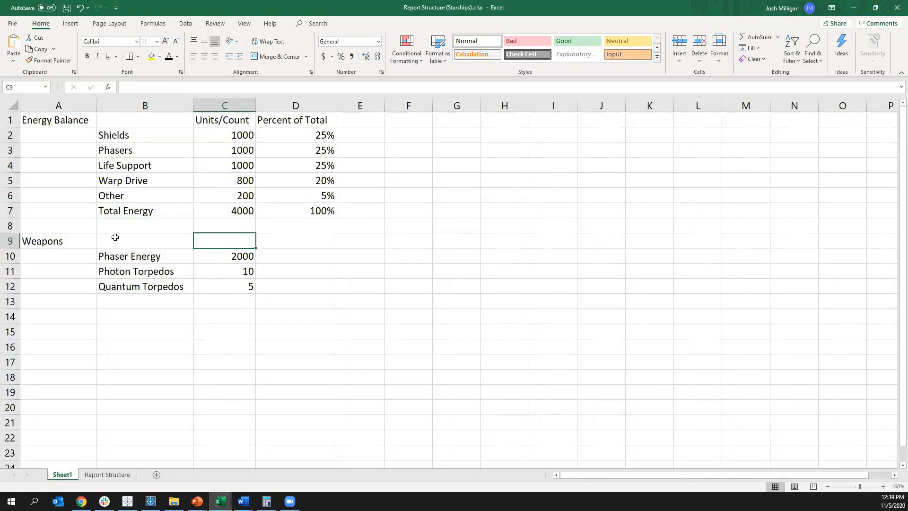
pyautogui.moveTo(49, 239); pyautogui.dragTo(234, 284)
pyautogui.click(223, 317)
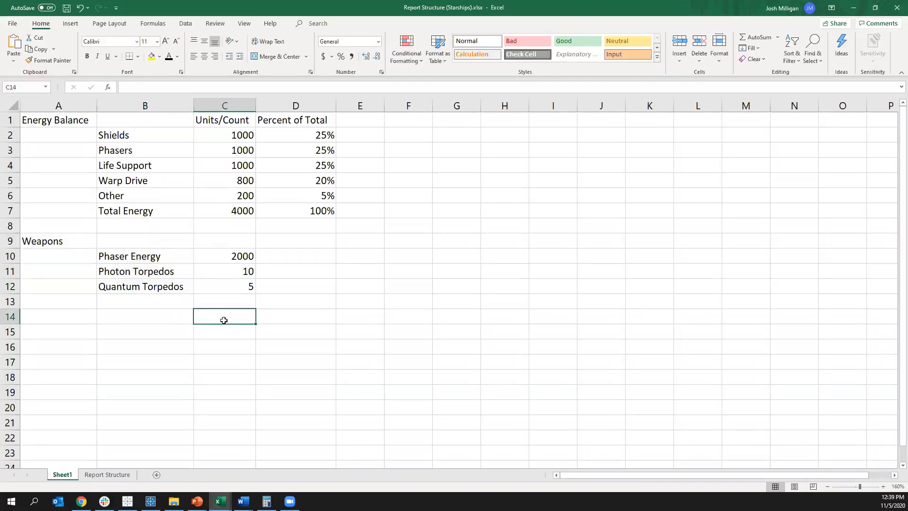
# Step: Compare the Phasers line under Energy Balance with the Phaser Energy line under Weapons
pyautogui.click(150, 255)
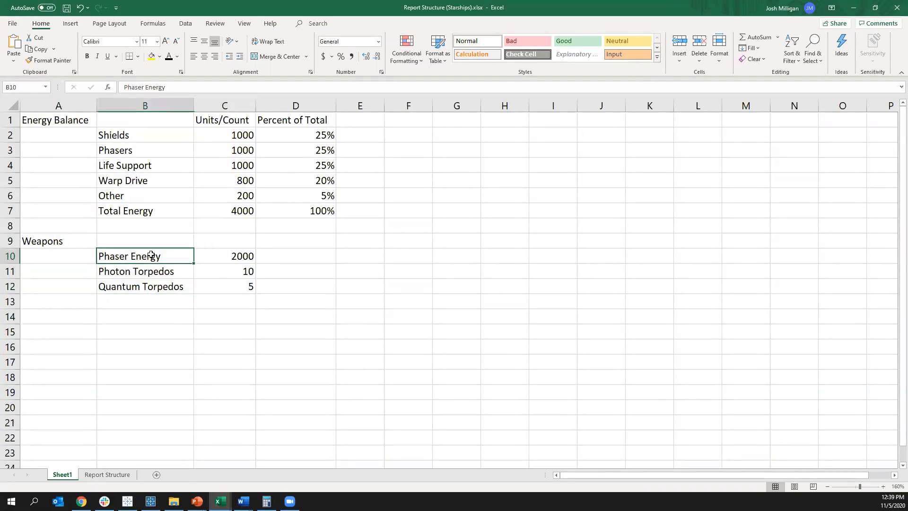
pyautogui.click(138, 149)
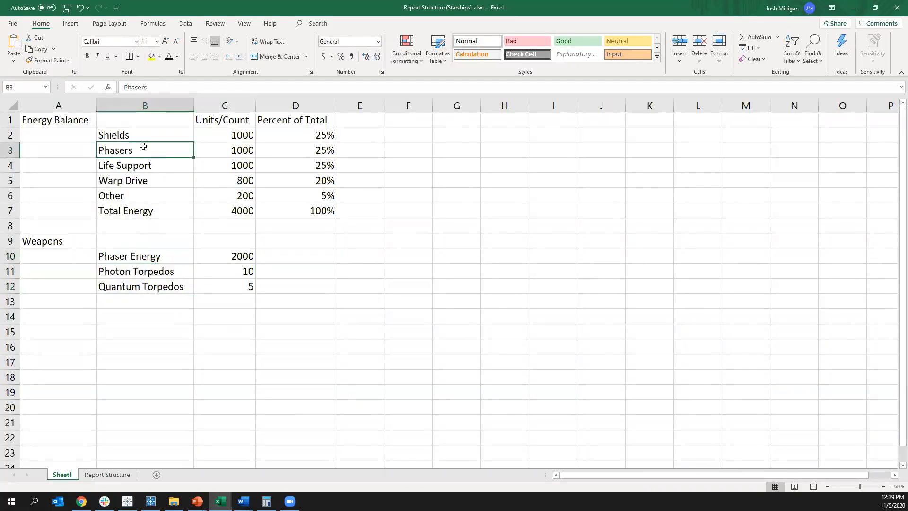
pyautogui.click(239, 148)
pyautogui.click(216, 257)
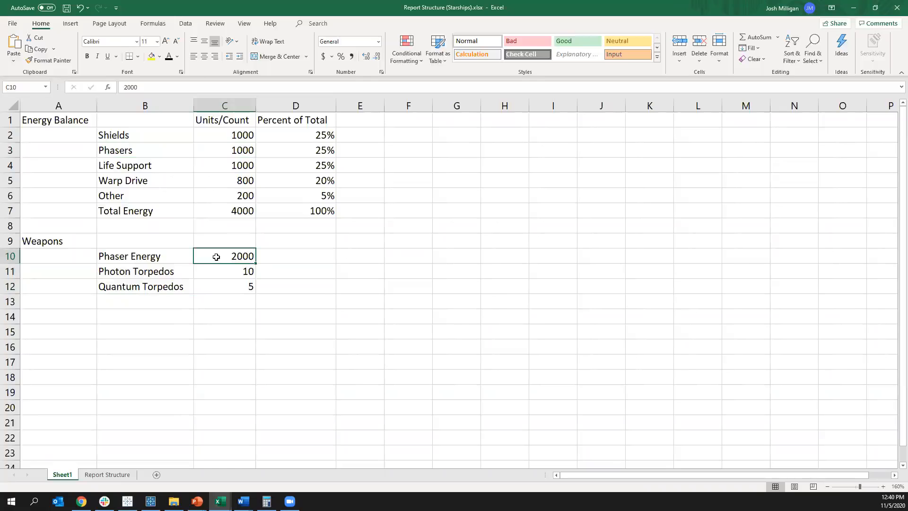
pyautogui.click(116, 259)
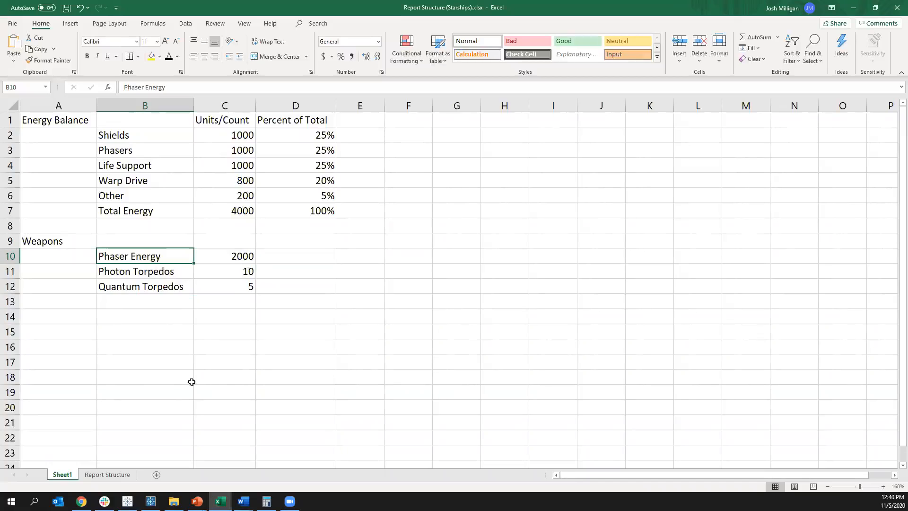
# Step: Examine the Percent of Total column, the Total Energy line and the layout of the Weapons block in the report
pyautogui.moveTo(314, 131); pyautogui.dragTo(319, 211)
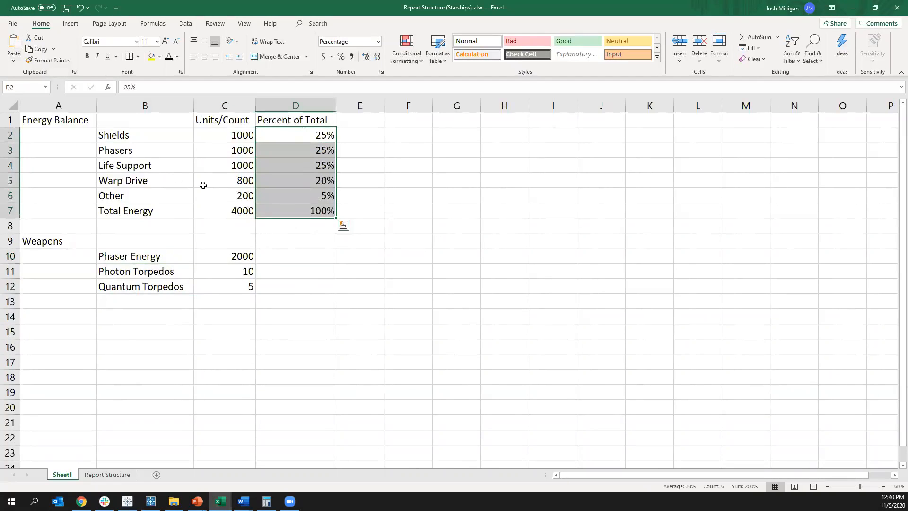
pyautogui.moveTo(106, 133); pyautogui.dragTo(240, 203)
pyautogui.click(293, 252)
pyautogui.moveTo(305, 279); pyautogui.dragTo(305, 279)
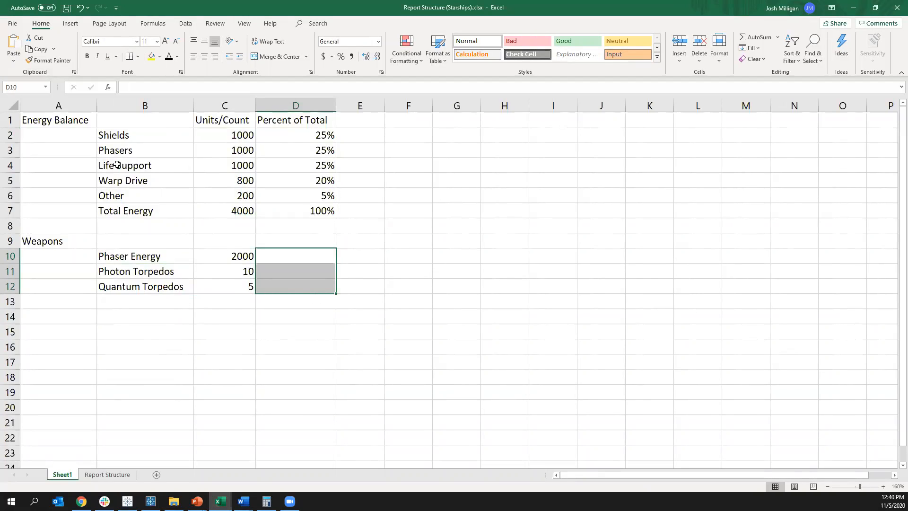
pyautogui.click(109, 211)
pyautogui.moveTo(241, 212); pyautogui.dragTo(125, 109)
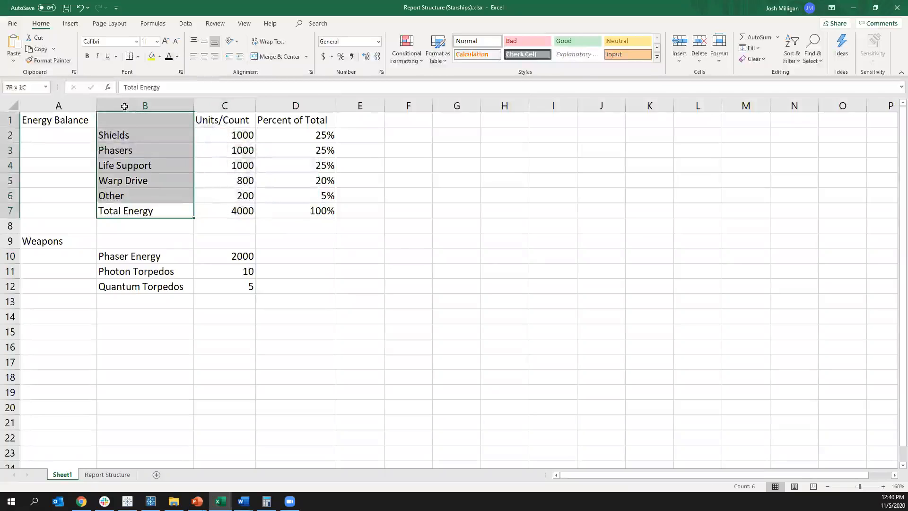
pyautogui.moveTo(44, 238); pyautogui.dragTo(280, 306)
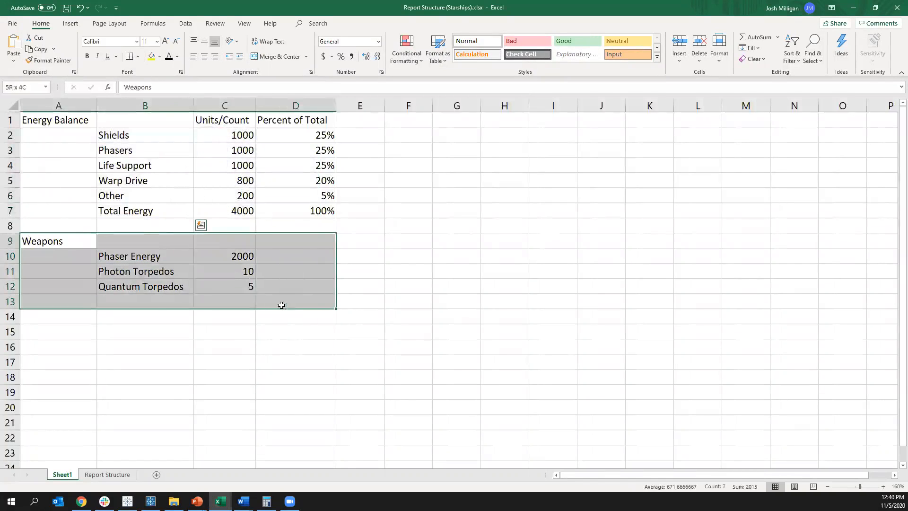
pyautogui.click(240, 351)
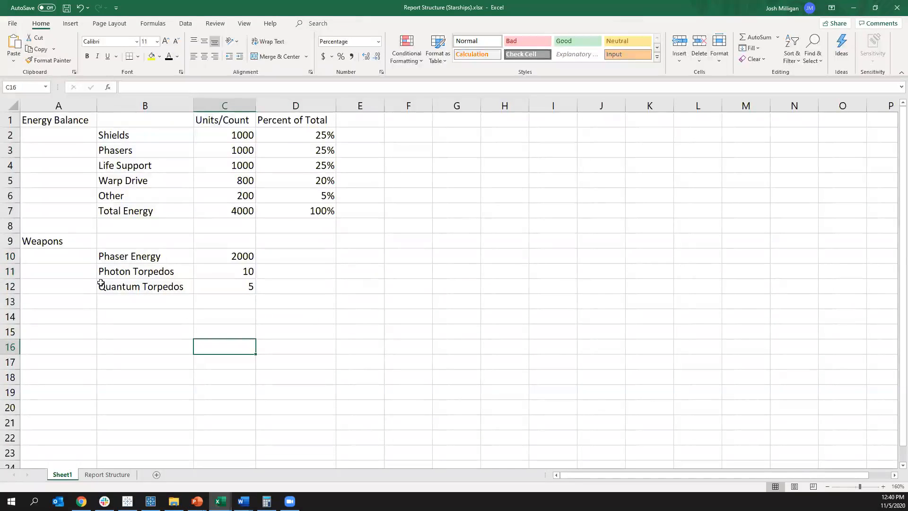
pyautogui.click(119, 287)
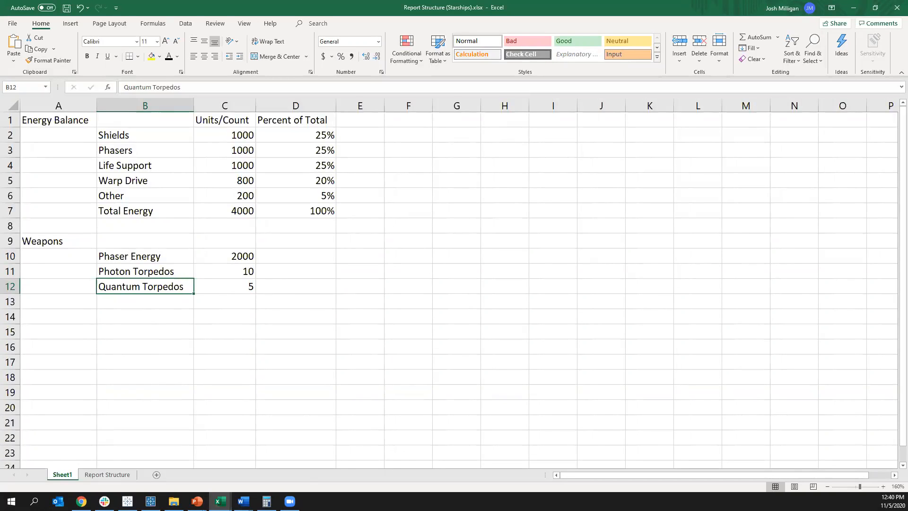
# Step: Switch to Tableau and build a text table of Tractor Beam, Transporter, Warp Drive and Shield Energy from 4. Starships on the Starship Attempt sheet
pyautogui.hotkey('alt', 'Tab')
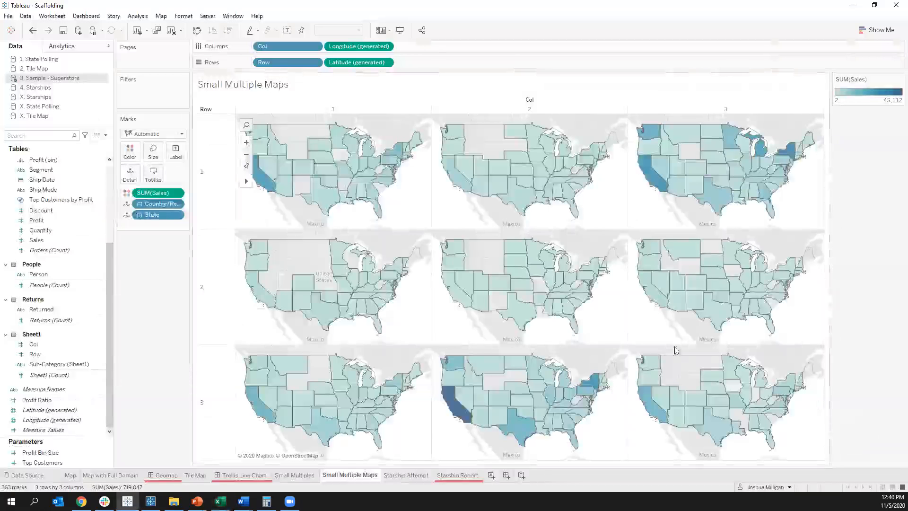
pyautogui.click(407, 475)
pyautogui.click(36, 88)
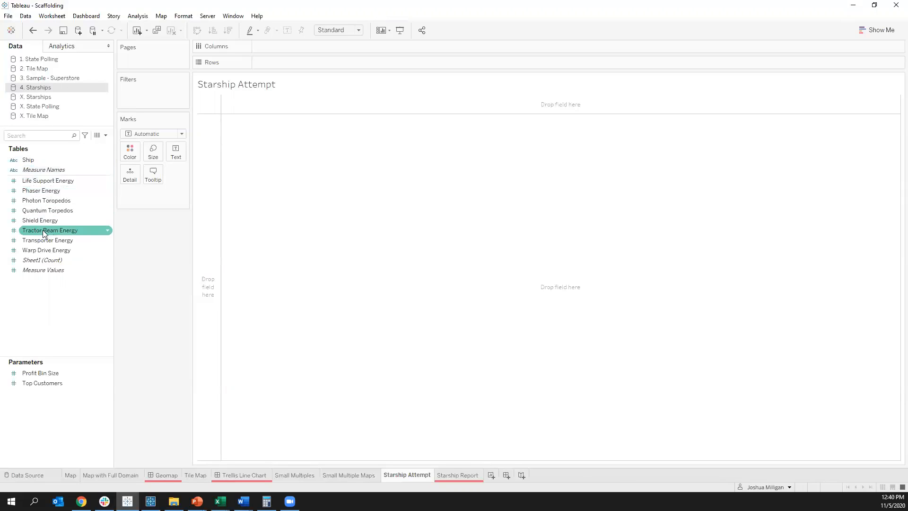
pyautogui.moveTo(42, 230); pyautogui.dragTo(178, 155)
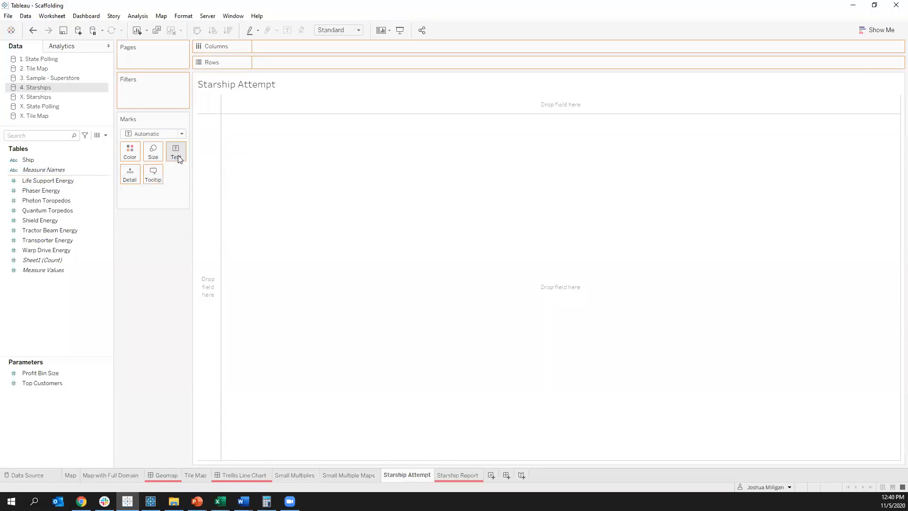
pyautogui.moveTo(45, 243); pyautogui.dragTo(215, 97)
pyautogui.moveTo(55, 251); pyautogui.dragTo(158, 255)
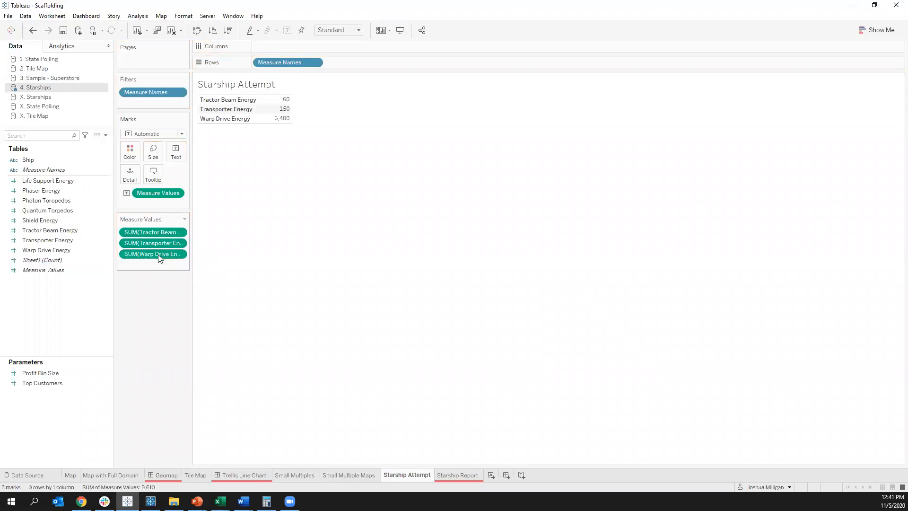
pyautogui.moveTo(41, 220); pyautogui.dragTo(174, 263)
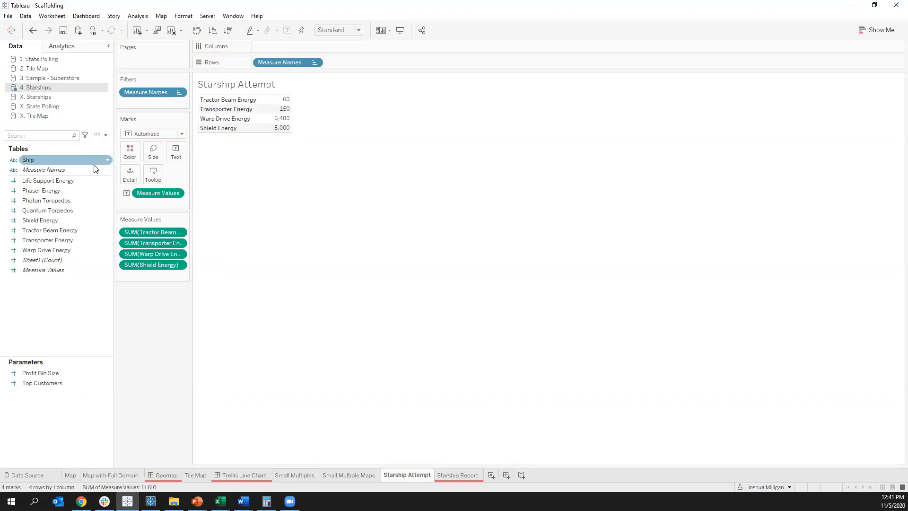
# Step: Check the analytics options for the Starship Attempt table and return to the Starships field list
pyautogui.click(67, 46)
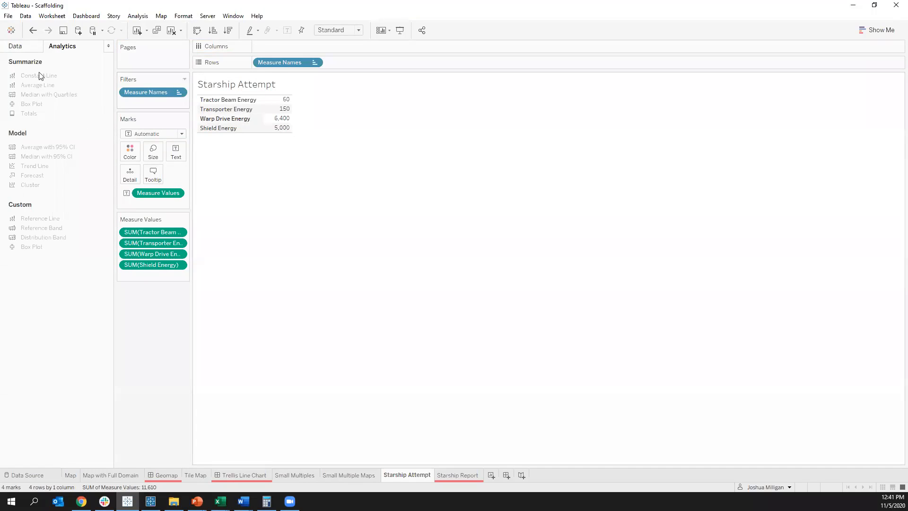
pyautogui.click(31, 50)
pyautogui.click(94, 210)
pyautogui.click(91, 284)
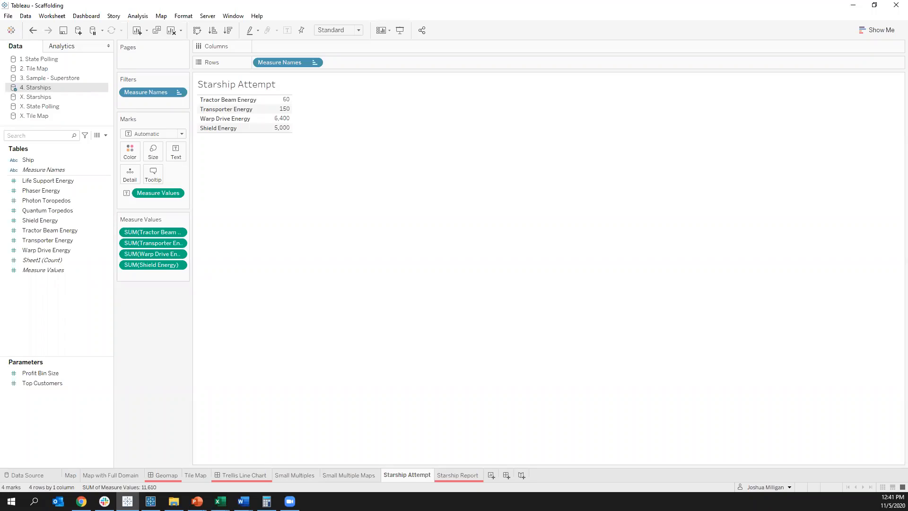
# Step: Switch to the Report Structure (Starships) workbook in Excel and fit the Order, Section and Line columns on the Report Structure sheet to their contents
pyautogui.hotkey('alt', 'Tab')
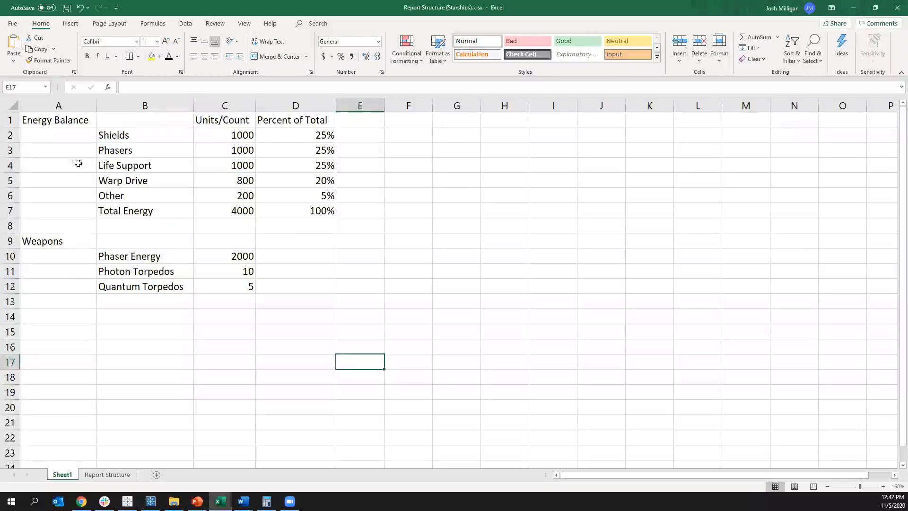
pyautogui.click(103, 475)
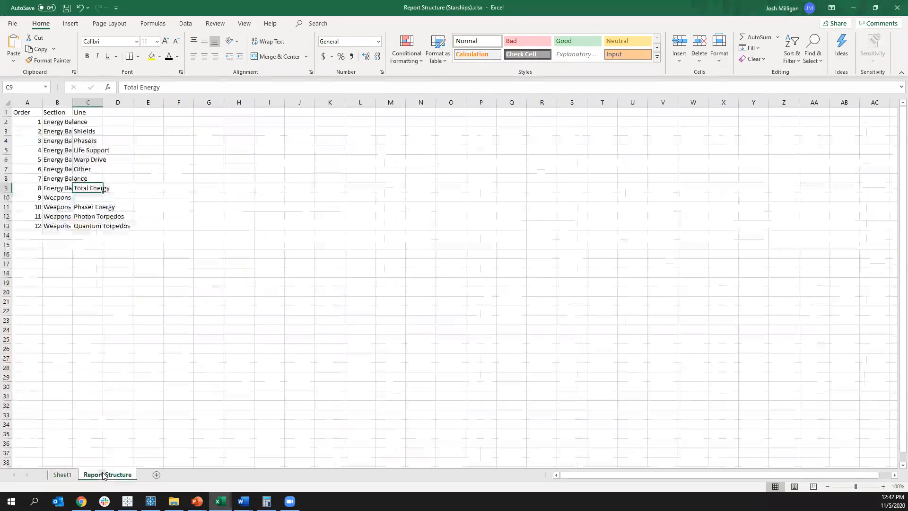
pyautogui.moveTo(31, 105); pyautogui.dragTo(90, 103)
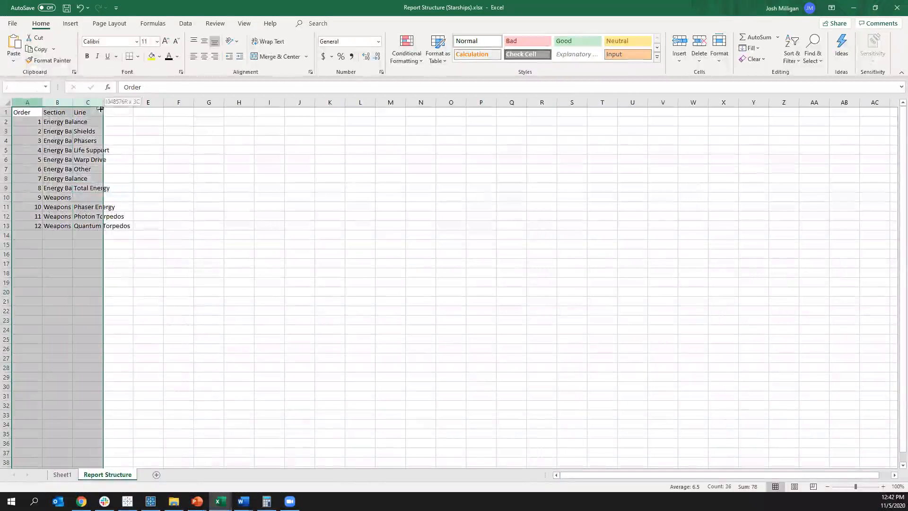
pyautogui.doubleClick(103, 102)
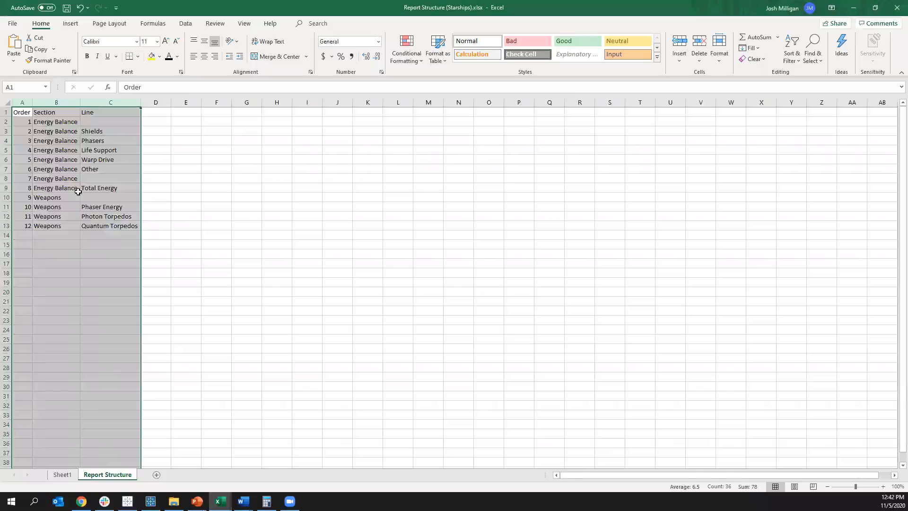
pyautogui.scroll(6, 78, 191)
pyautogui.click(147, 214)
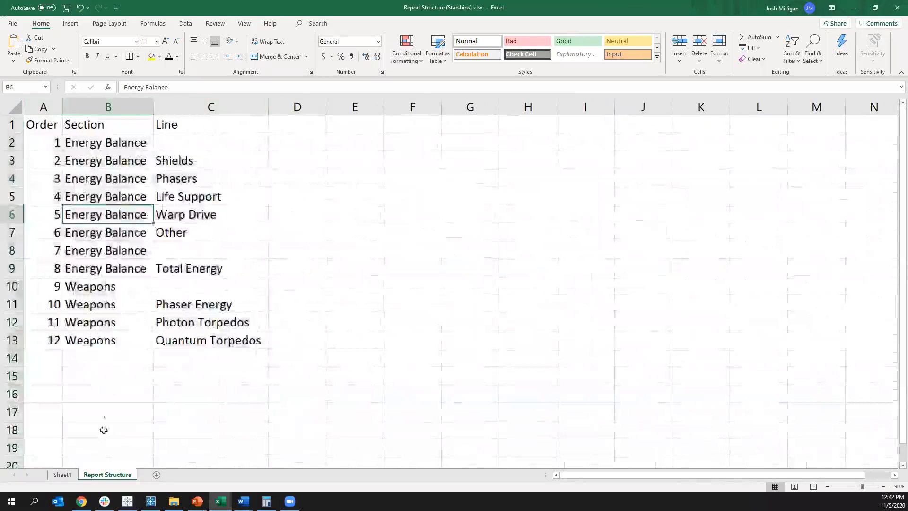
# Step: Examine the Section values and the Line entries from Shields to Quantum Torpedos on the Report Structure sheet
pyautogui.moveTo(116, 142); pyautogui.dragTo(108, 338)
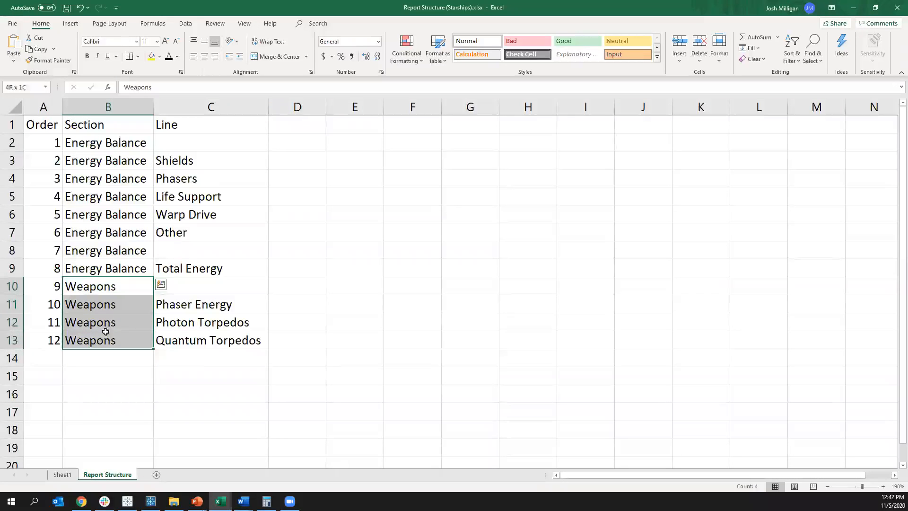
pyautogui.click(166, 141)
pyautogui.click(183, 159)
pyautogui.click(187, 180)
pyautogui.click(189, 197)
pyautogui.click(188, 214)
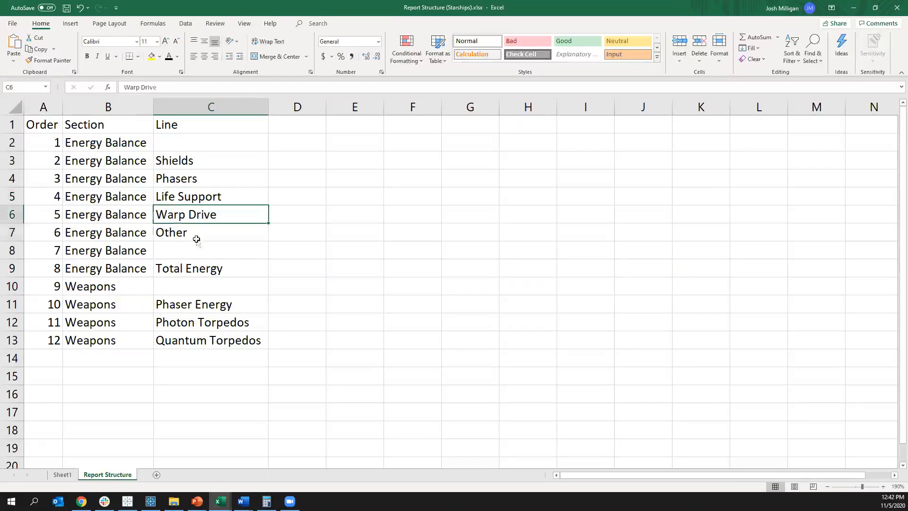
pyautogui.click(196, 236)
pyautogui.click(185, 273)
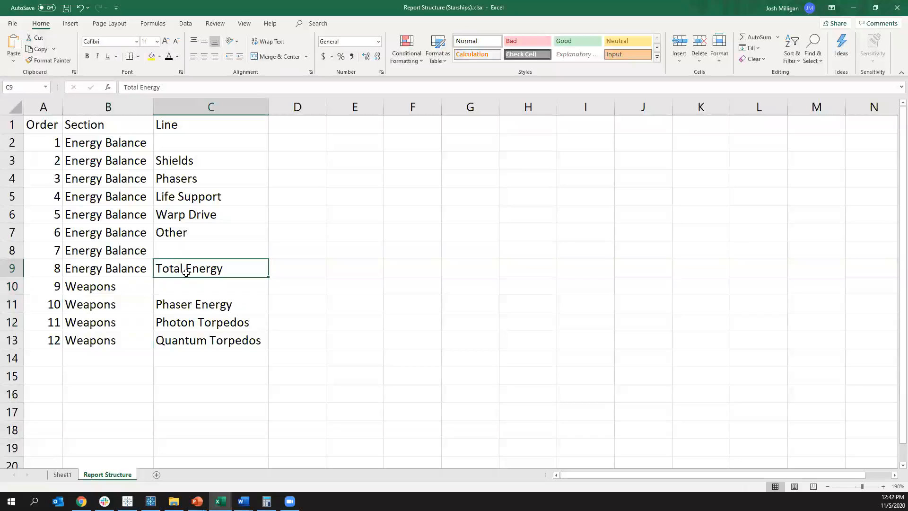
pyautogui.moveTo(178, 306); pyautogui.dragTo(199, 338)
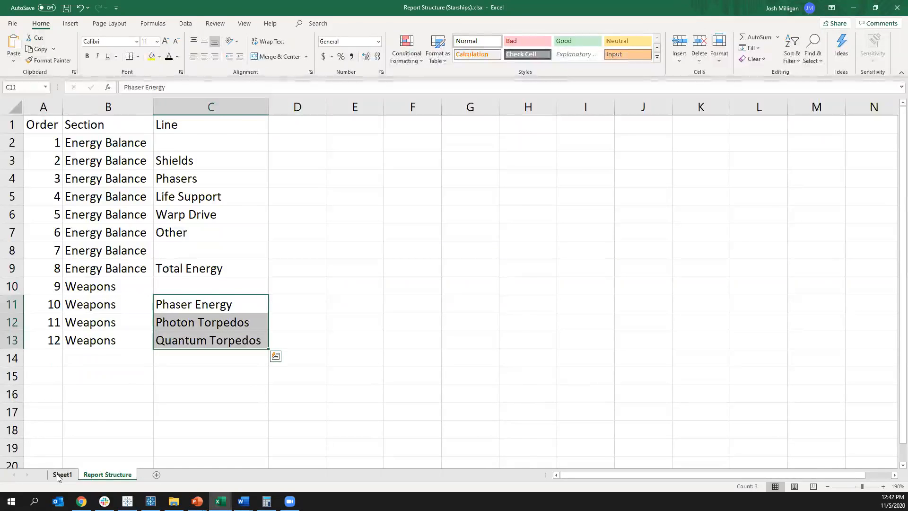
# Step: On Sheet1, fill Energy Balance down through A7 and Weapons down from A9 through A12
pyautogui.click(61, 475)
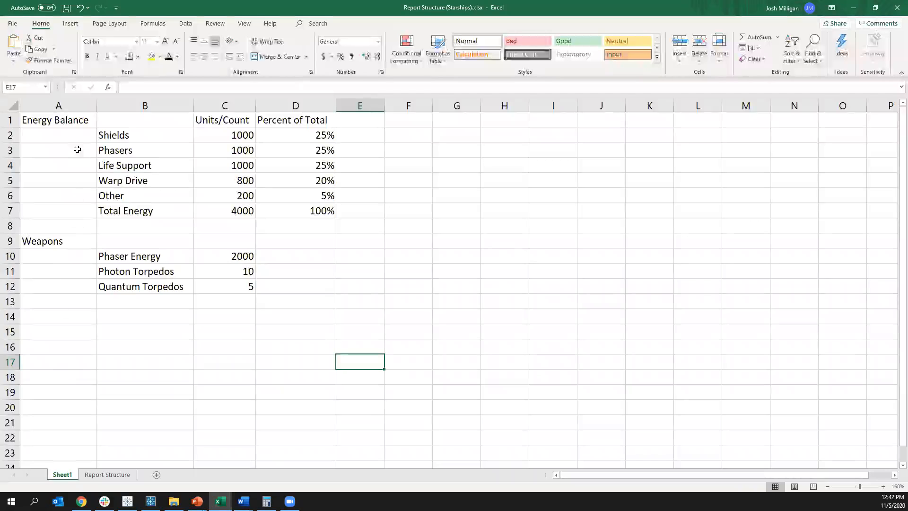
pyautogui.click(55, 119)
pyautogui.moveTo(96, 128); pyautogui.dragTo(90, 297)
pyautogui.click(92, 242)
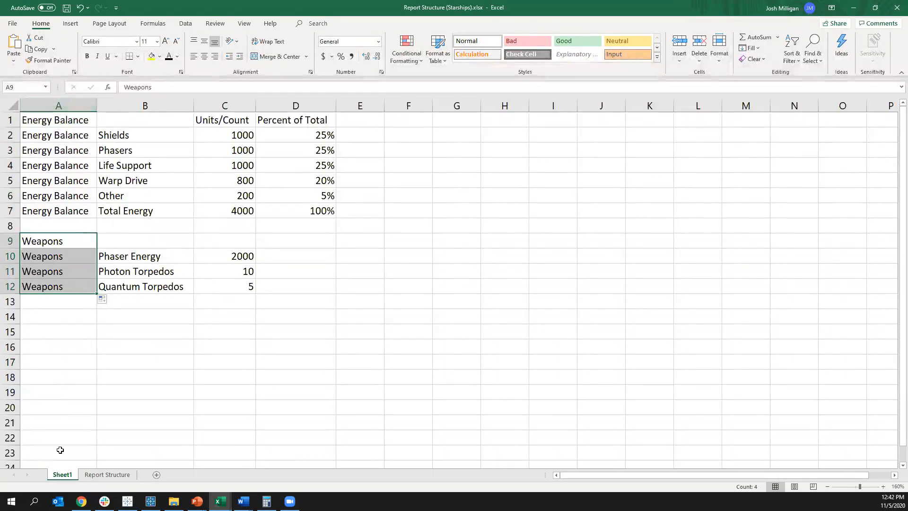
# Step: Review the Order values and the full Order, Section and Line table on the Report Structure sheet
pyautogui.click(98, 474)
pyautogui.moveTo(39, 142); pyautogui.dragTo(38, 344)
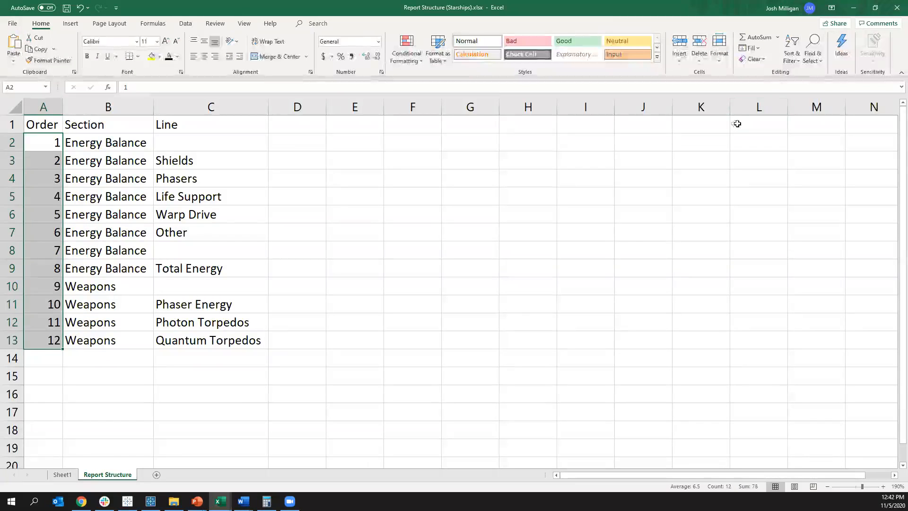
pyautogui.moveTo(232, 340); pyautogui.dragTo(42, 114)
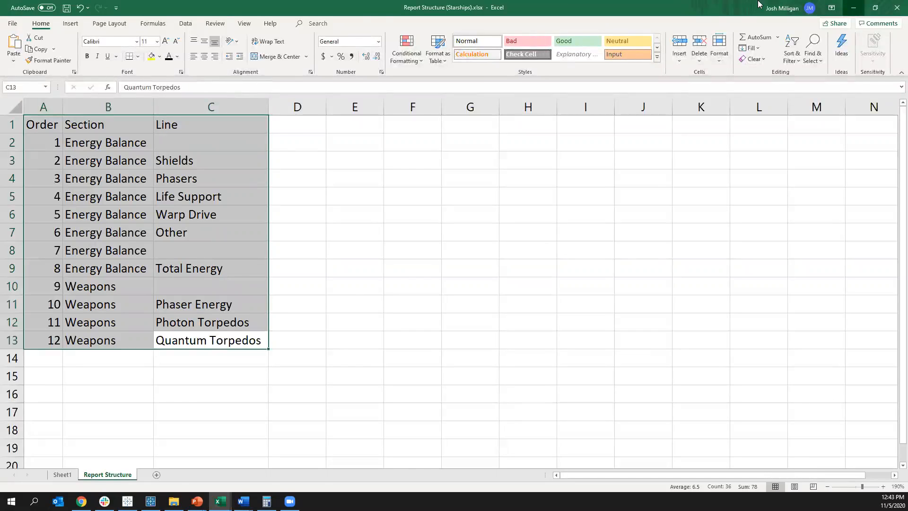
# Step: Return to Tableau and add the Excel file Report Structure (Starships).xlsx as a connection to the 4. Starships data source
pyautogui.click(853, 7)
pyautogui.rightClick(47, 88)
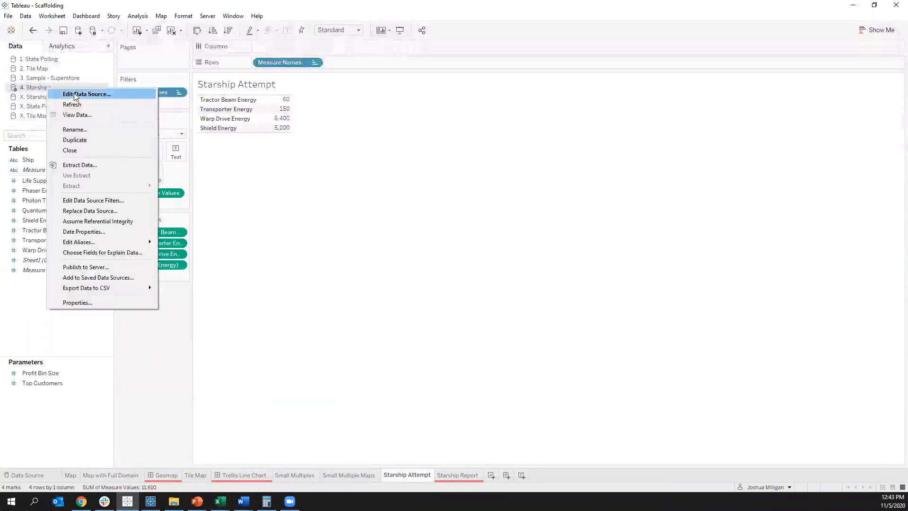
pyautogui.click(74, 95)
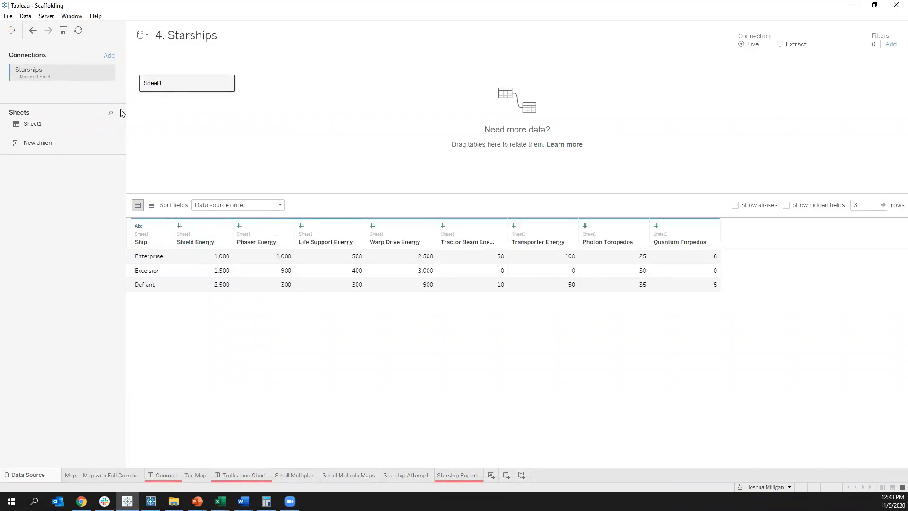
pyautogui.click(109, 56)
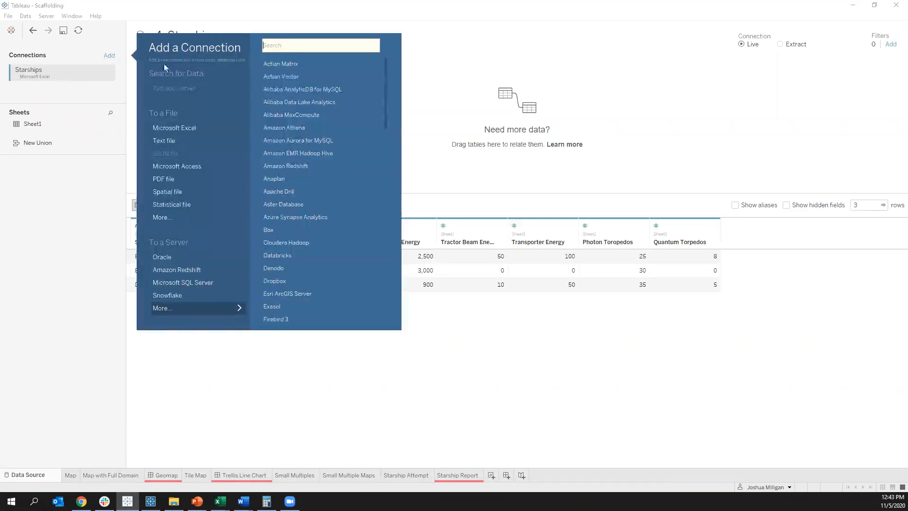
pyautogui.click(189, 127)
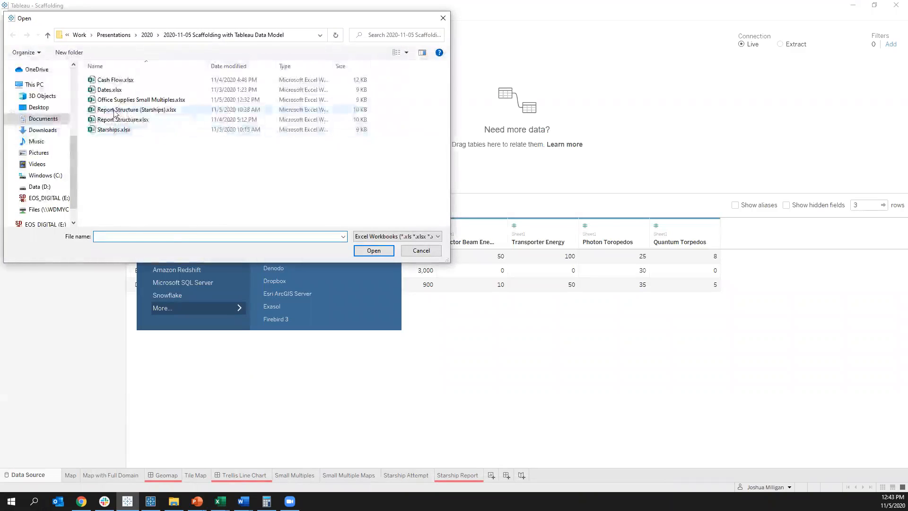
pyautogui.doubleClick(114, 111)
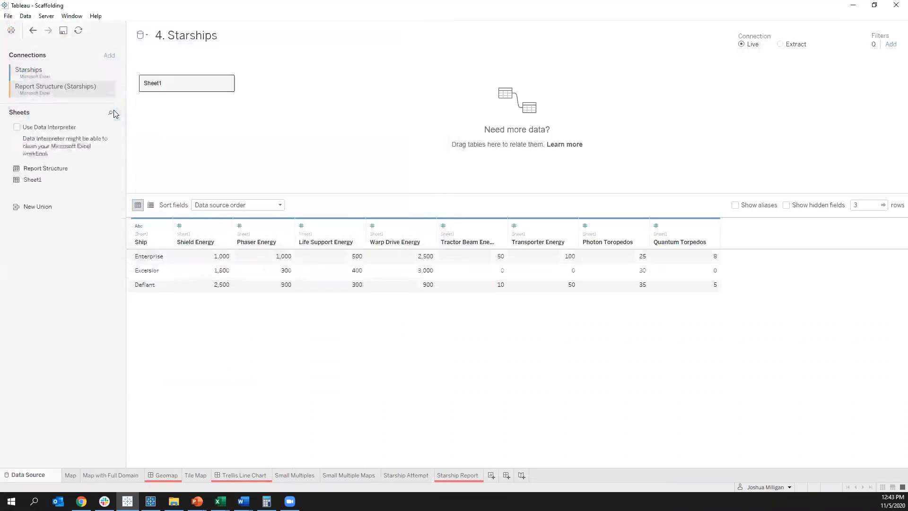
# Step: Relate the Report Structure table to Sheet1 using the relationship calculation 1 on both sides
pyautogui.moveTo(40, 170); pyautogui.dragTo(294, 124)
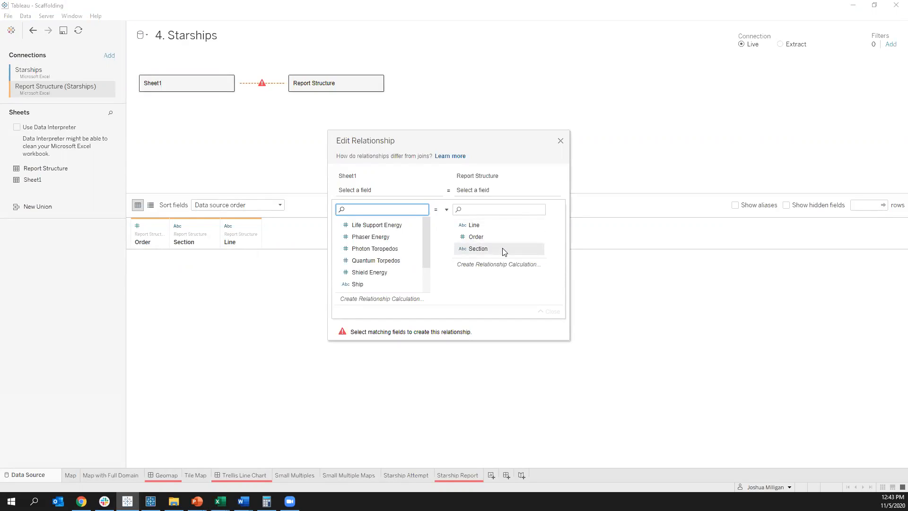
pyautogui.scroll(-1, 377, 239)
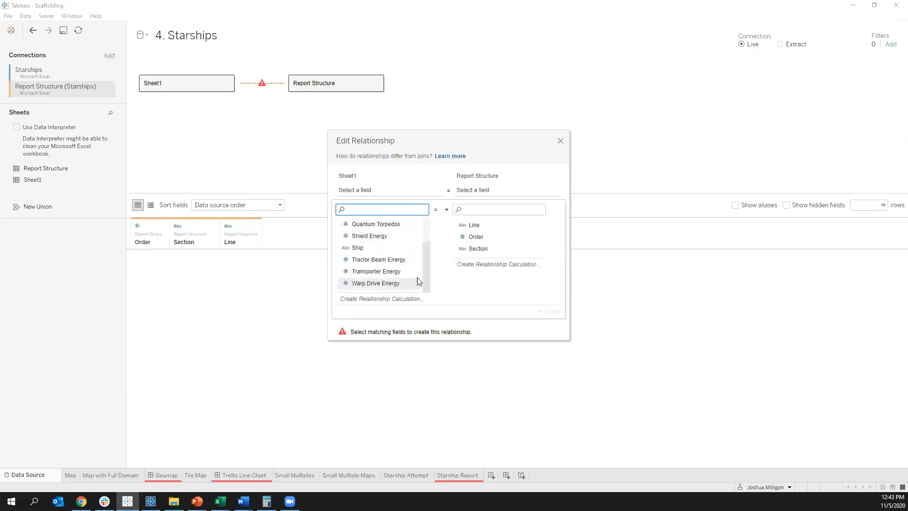
pyautogui.scroll(2, 378, 251)
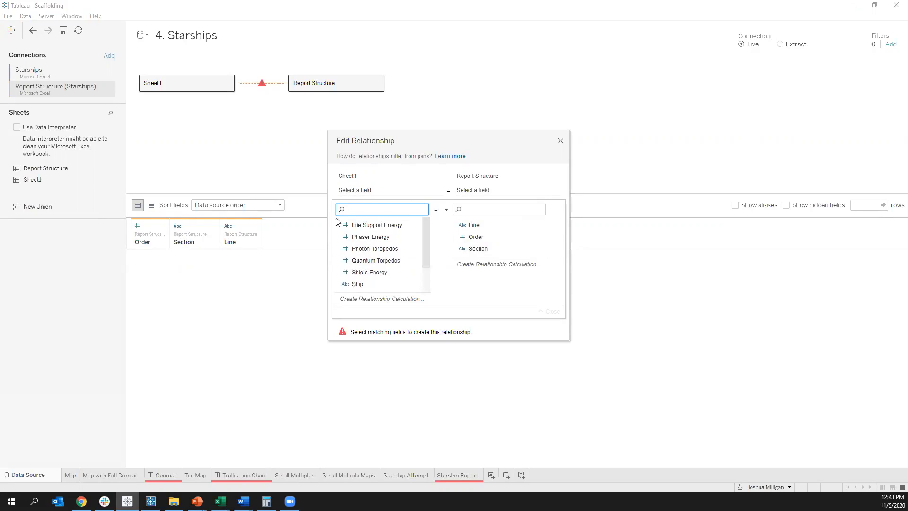
pyautogui.click(383, 299)
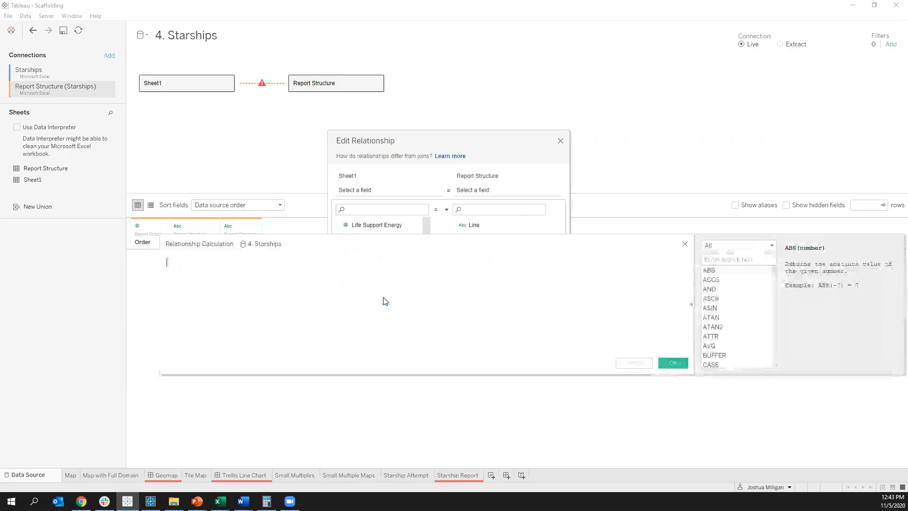
pyautogui.write('1')
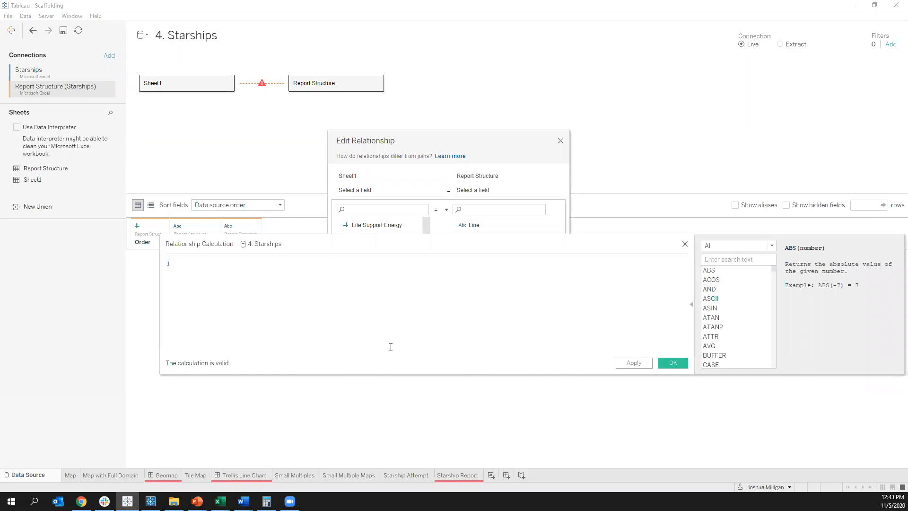
pyautogui.click(672, 364)
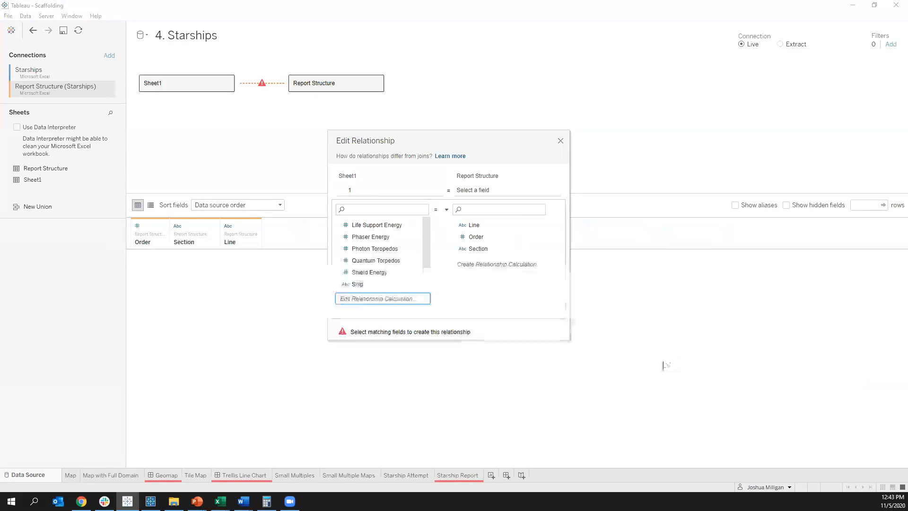
pyautogui.click(499, 265)
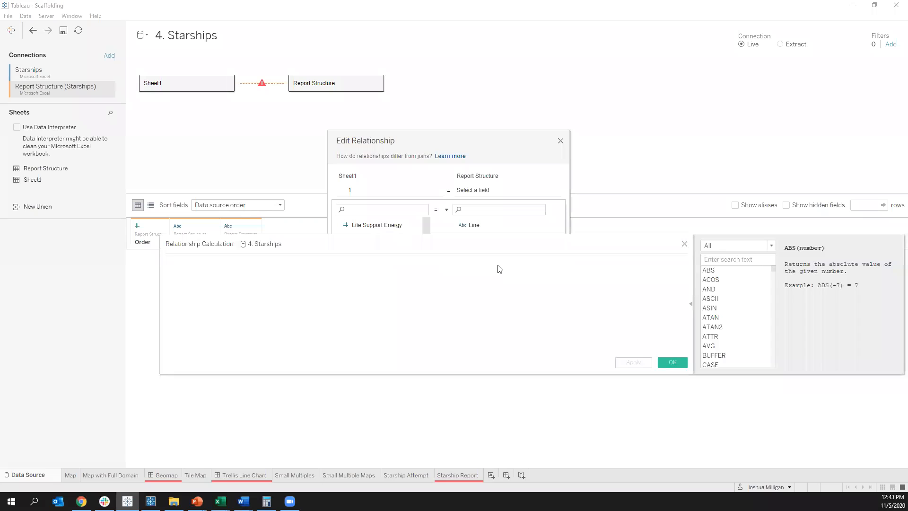
pyautogui.write('1')
pyautogui.click(672, 363)
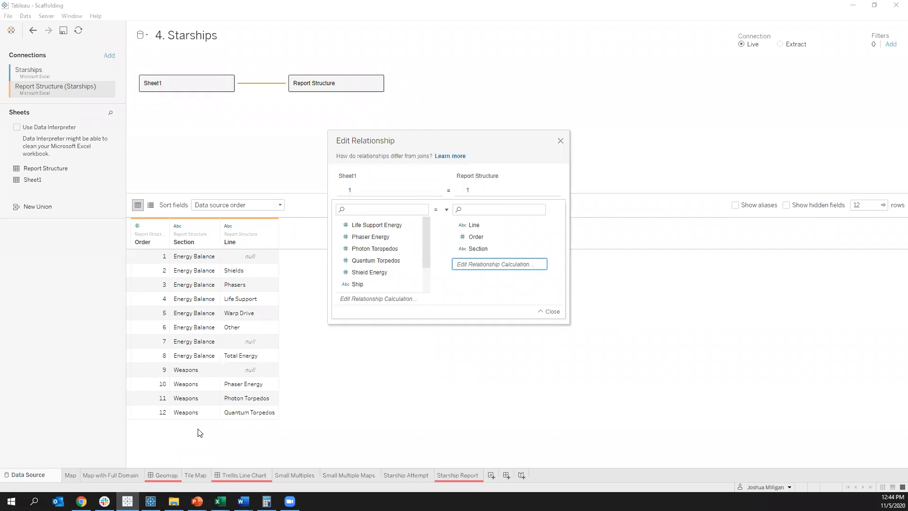
pyautogui.click(560, 142)
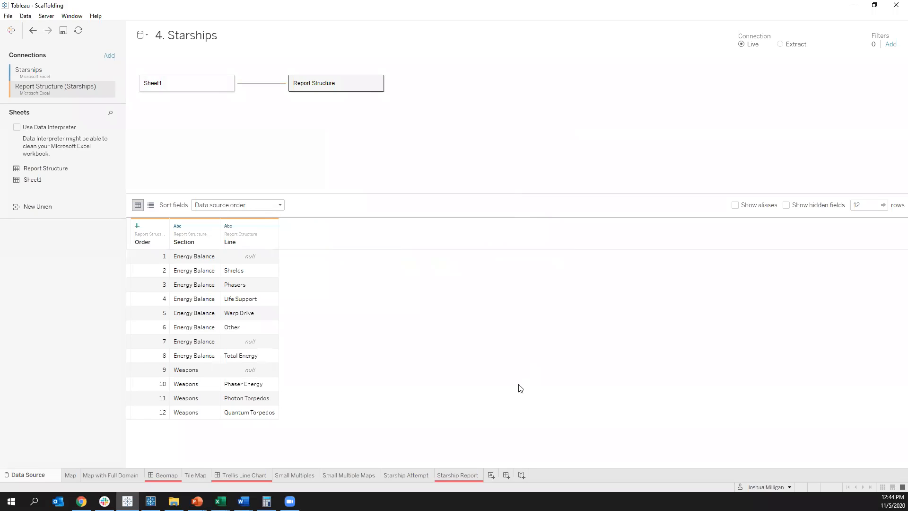
# Step: Create a new worksheet listing Section and Line as rows, and exclude the Null line
pyautogui.click(492, 476)
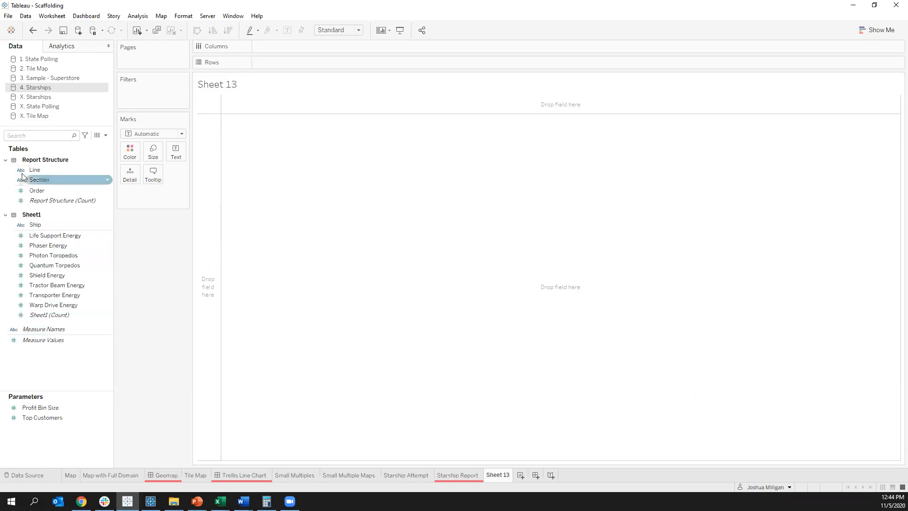
pyautogui.moveTo(38, 181); pyautogui.dragTo(201, 140)
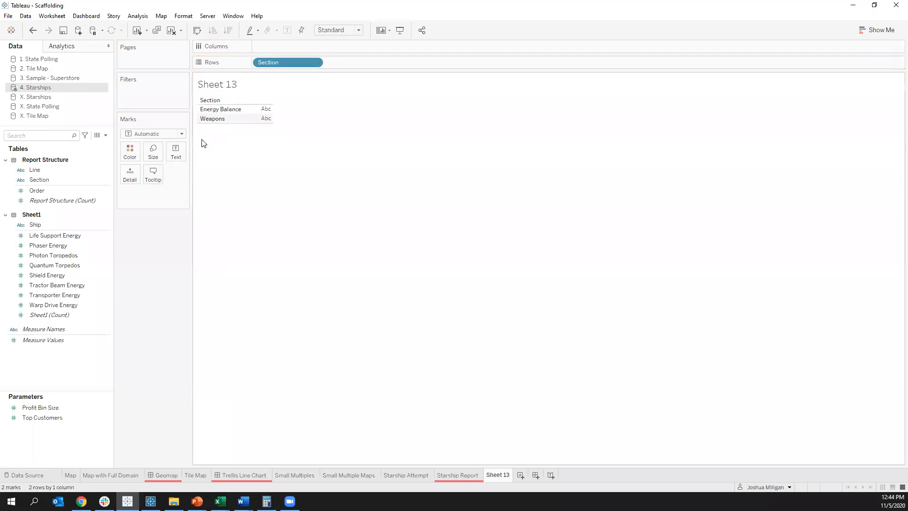
pyautogui.moveTo(36, 169)
pyautogui.mouseDown()
pyautogui.moveTo(53, 179)
pyautogui.moveTo(357, 46)
pyautogui.moveTo(367, 63)
pyautogui.mouseUp()
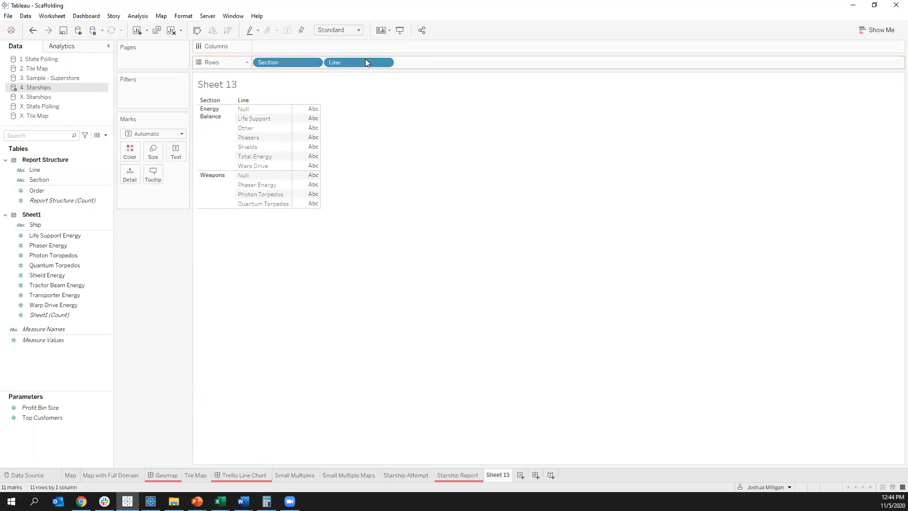
pyautogui.rightClick(261, 110)
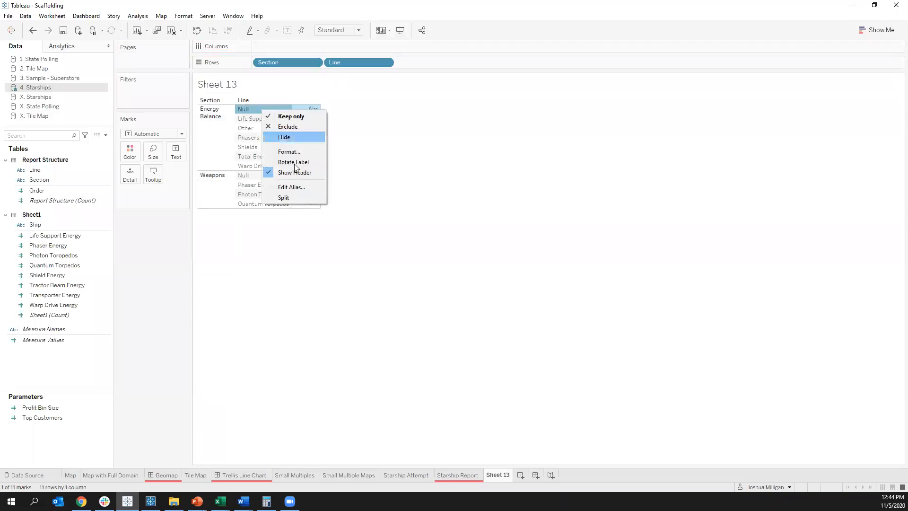
pyautogui.click(303, 125)
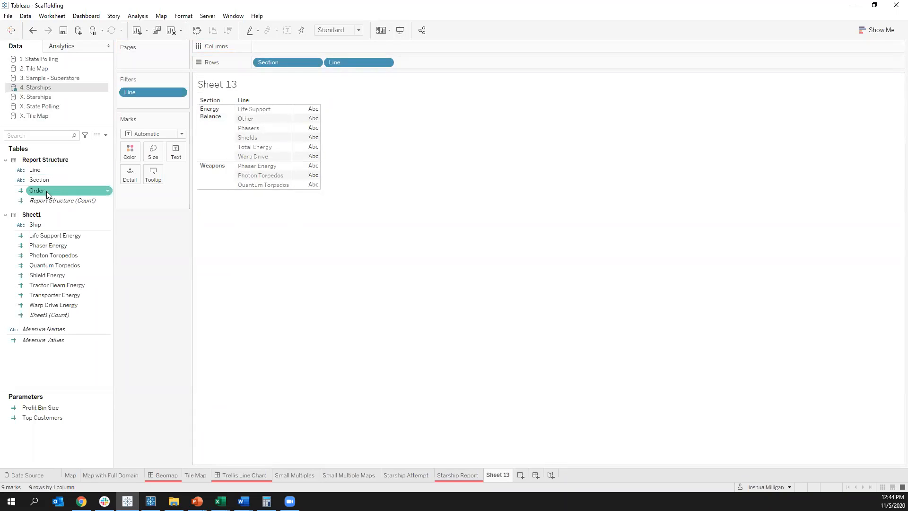
# Step: Sort the Line rows by the Order field in ascending order, aggregated as Sum
pyautogui.rightClick(346, 63)
pyautogui.click(376, 110)
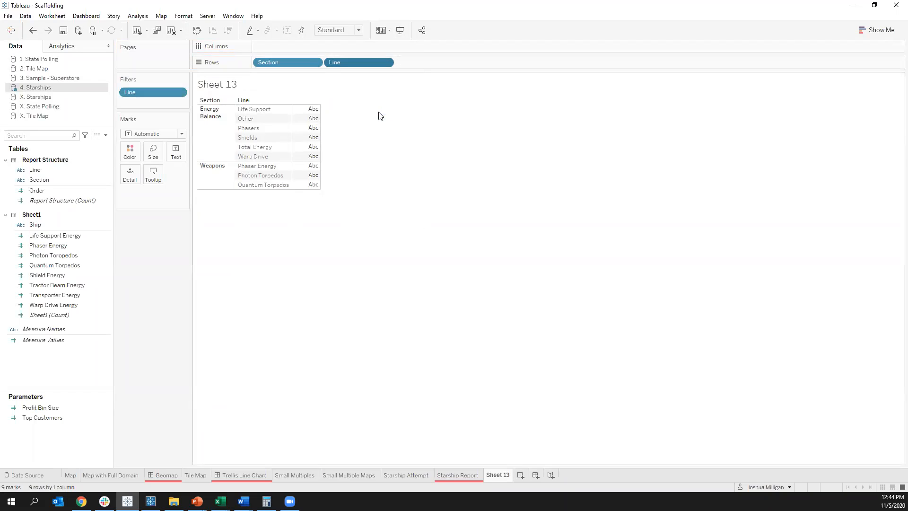
pyautogui.click(418, 221)
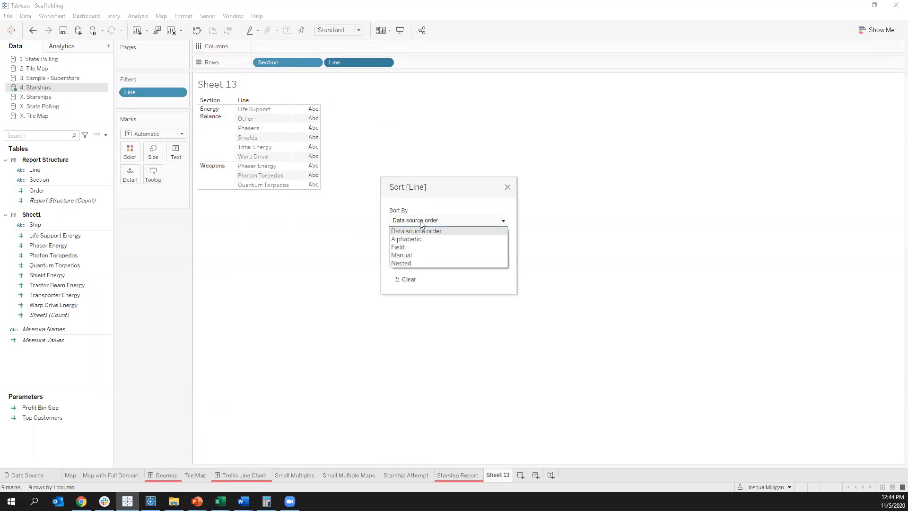
pyautogui.click(407, 244)
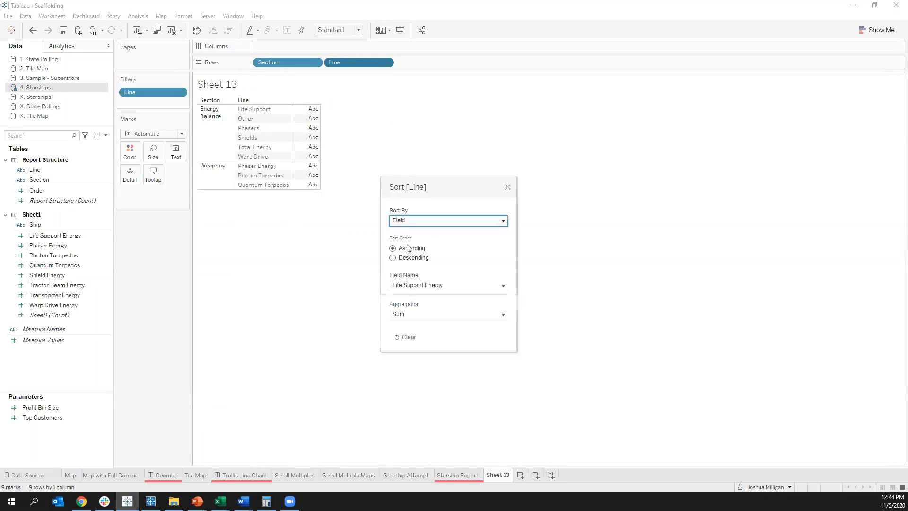
pyautogui.click(416, 285)
pyautogui.click(410, 327)
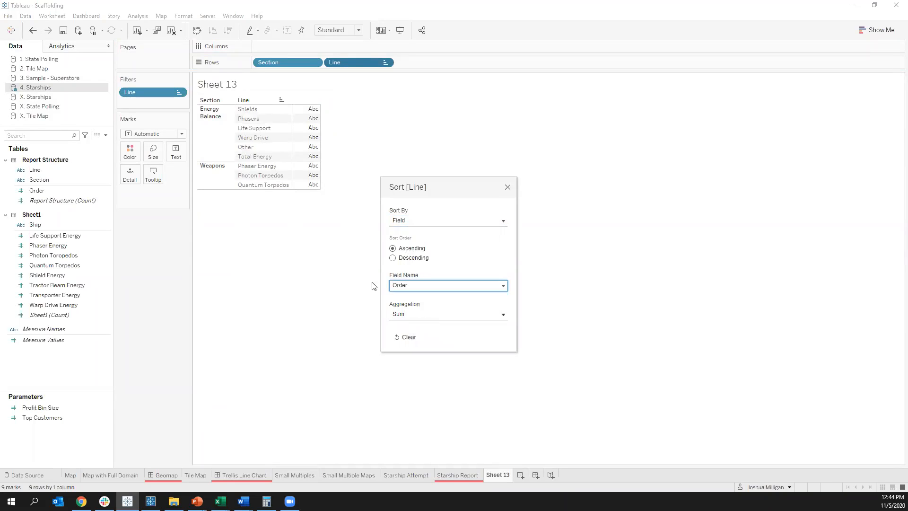
pyautogui.click(508, 188)
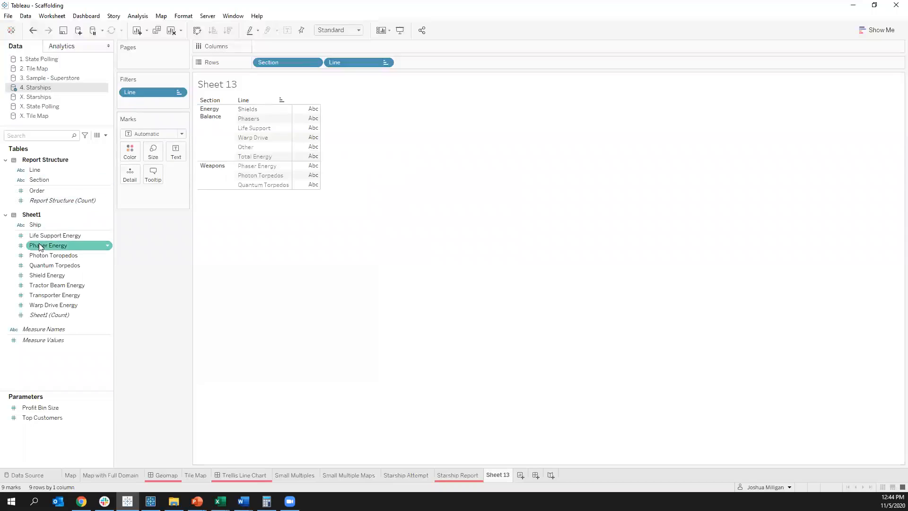
# Step: Compare the energy and torpedo measures in Sheet1 with the report lines that need values
pyautogui.press('Down')
pyautogui.press('Down')
pyautogui.press('Down')
pyautogui.press('Down')
pyautogui.press('Down')
pyautogui.press('Down')
pyautogui.press('Down')
pyautogui.press('Down')
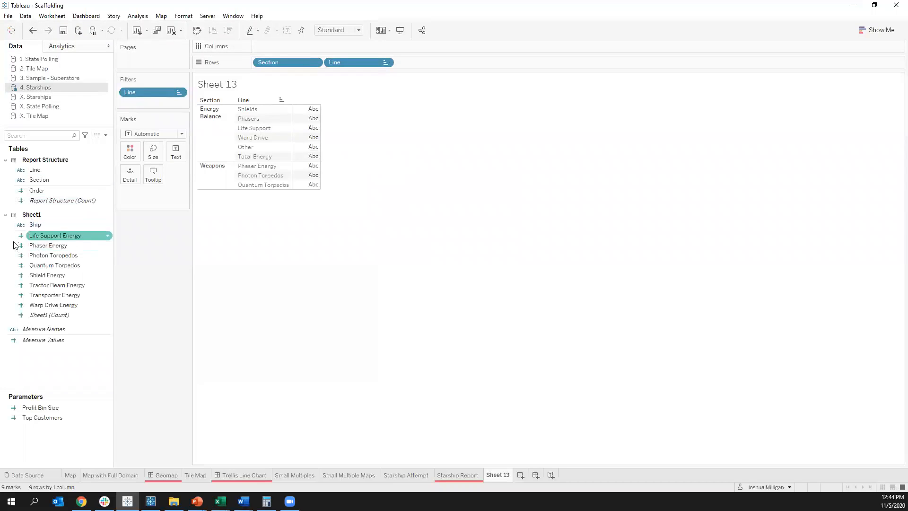
pyautogui.press('Up')
pyautogui.press('Up')
pyautogui.press('Up')
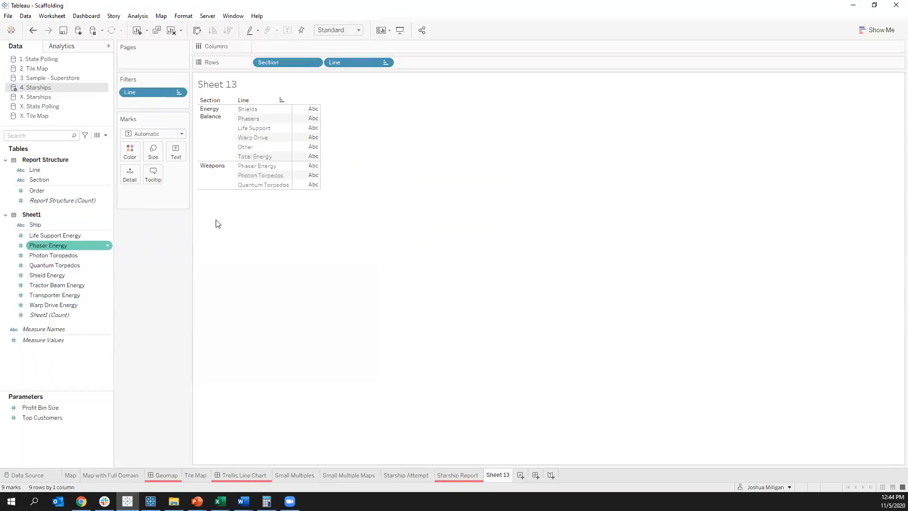
pyautogui.click(312, 128)
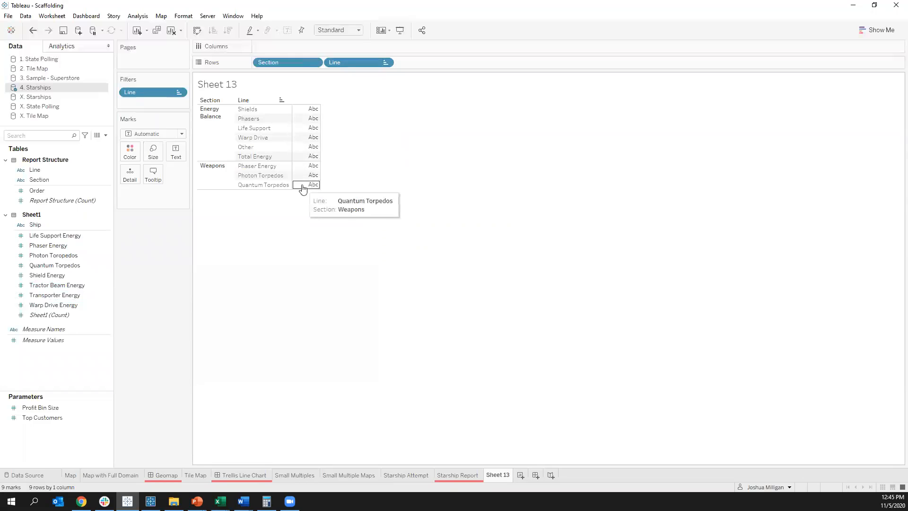
pyautogui.click(36, 258)
pyautogui.click(57, 266)
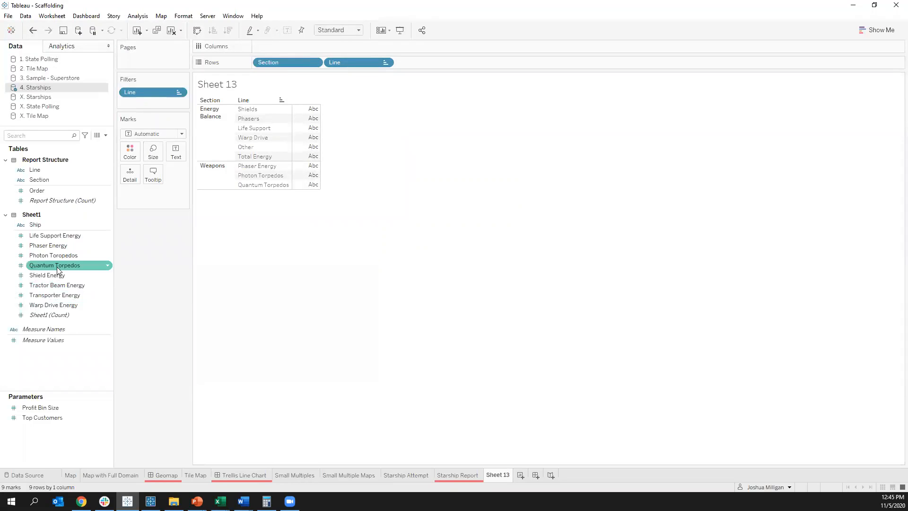
# Step: Create a calculated field named Value in the 4. Starships data source
pyautogui.click(45, 355)
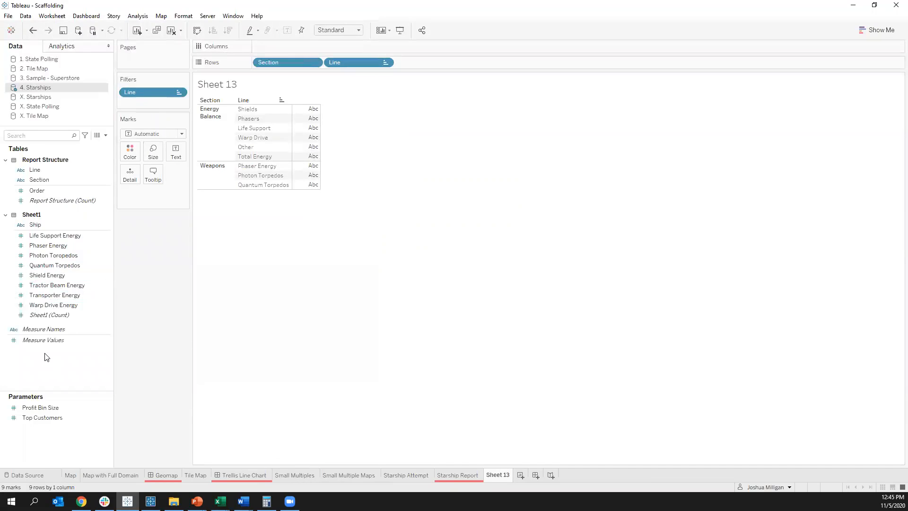
pyautogui.rightClick(46, 357)
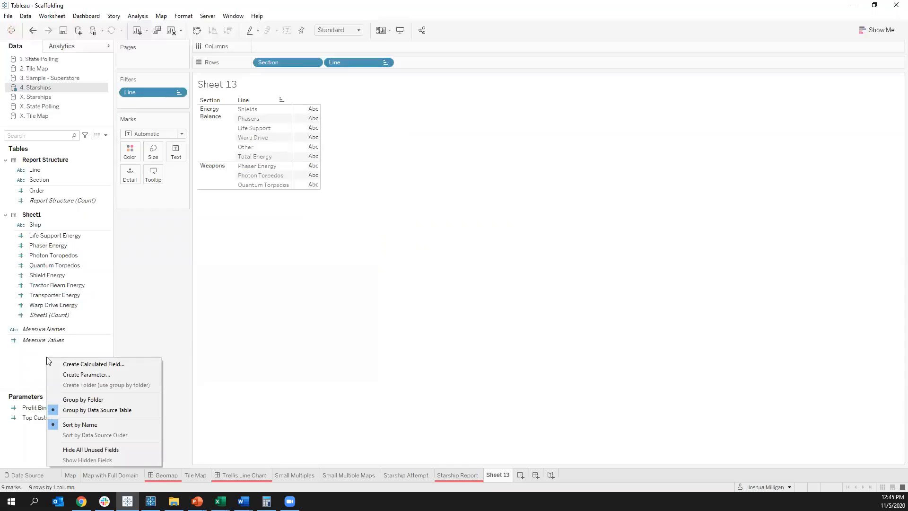
pyautogui.click(99, 364)
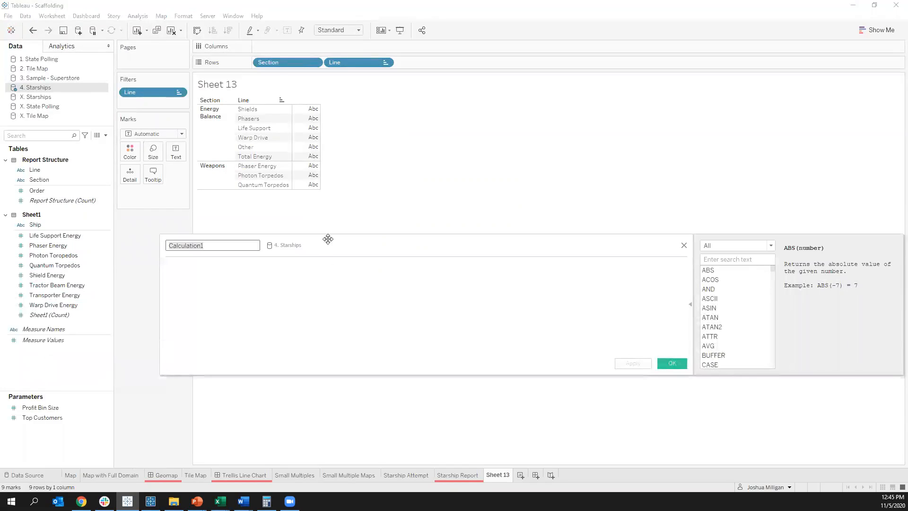
pyautogui.moveTo(326, 239); pyautogui.dragTo(440, 207)
pyautogui.write('Value')
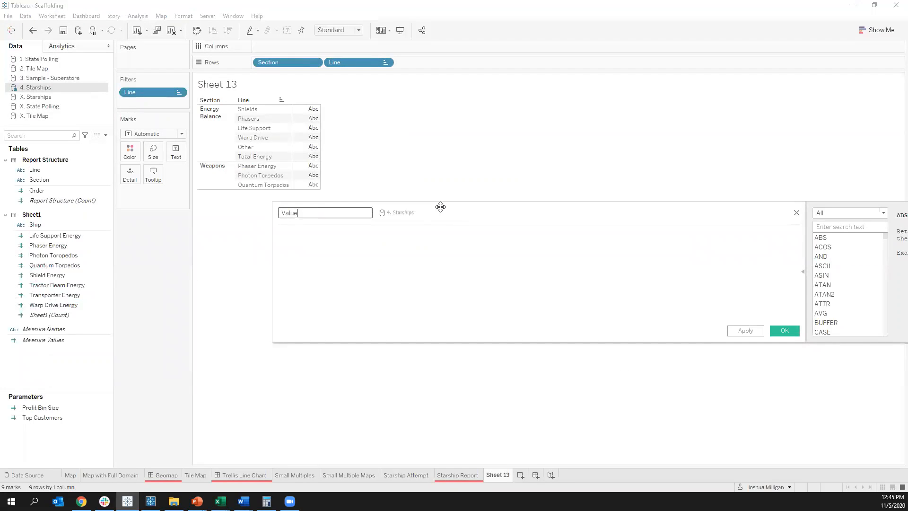
pyautogui.press('Tab')
# Step: Begin the Value formula with CASE [Line] and a WHEN "Shields" branch returning [Shield Energy]
pyautogui.write('CASE [Line] ')
pyautogui.write('WHEN')
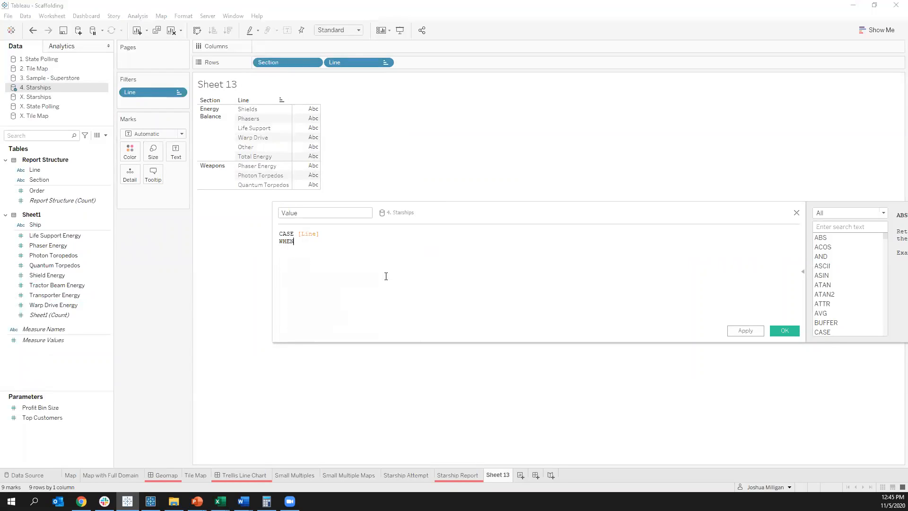
pyautogui.write(' "Shields" THEN ')
pyautogui.write('[Shi')
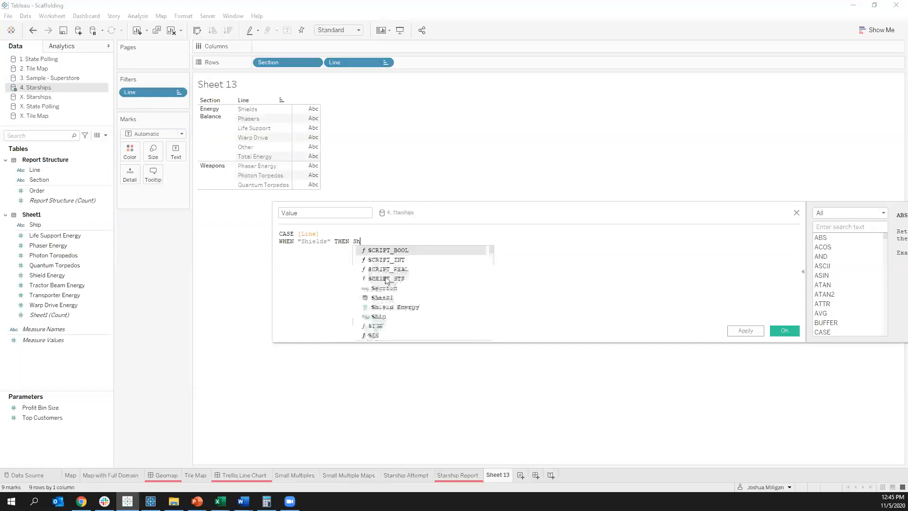
pyautogui.press('Return')
# Step: Add WHEN branches returning [Phaser Energy] for "Phasers" and [Life Support Energy] for "Life Support", and start one for "Warp Drive"
pyautogui.write('WHEN "')
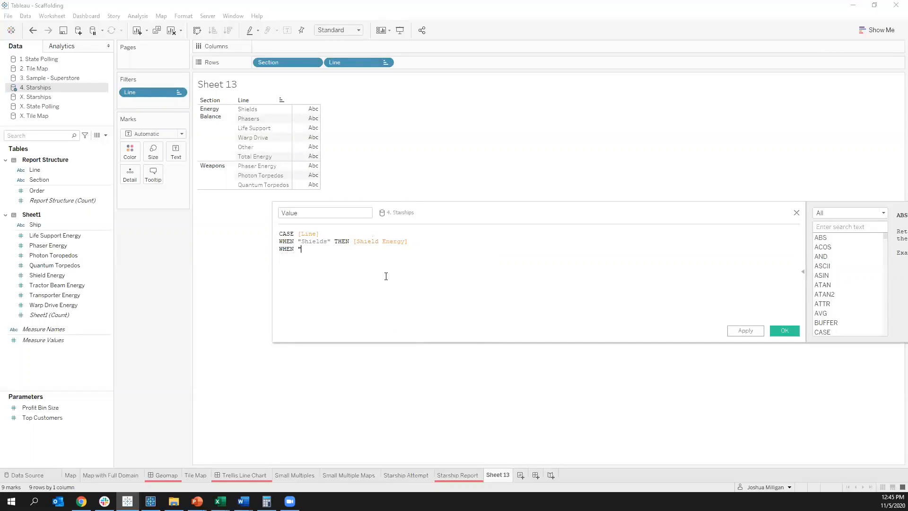
pyautogui.write('Phasers" THEN Pha')
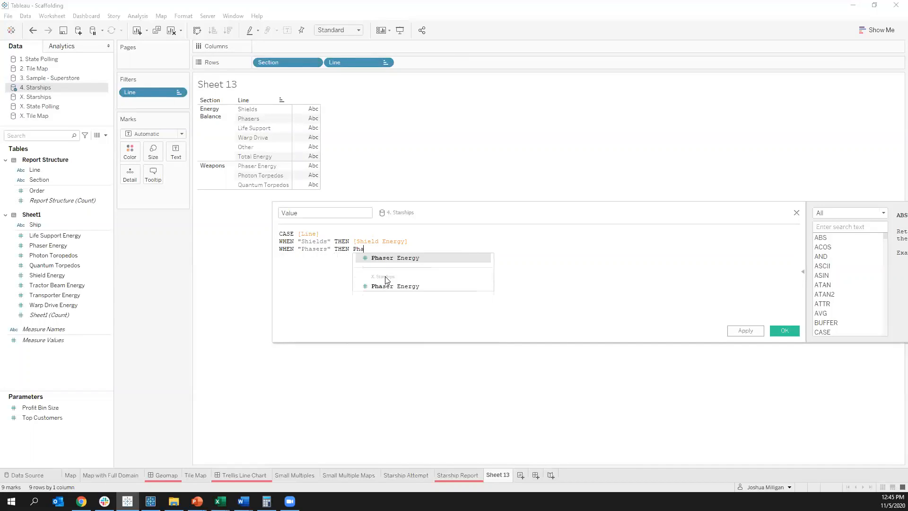
pyautogui.press('Return')
pyautogui.press('Return')
pyautogui.write('WH')
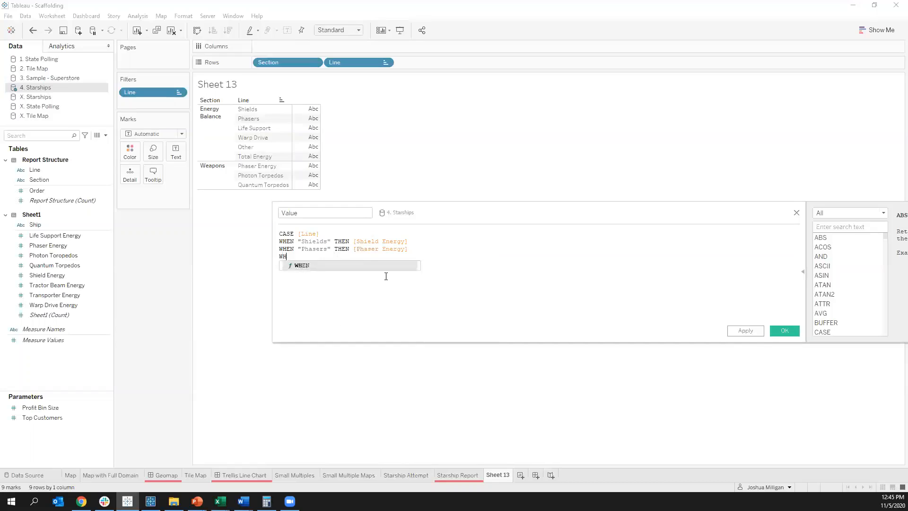
pyautogui.write('EN "Life Support" THEN [Life')
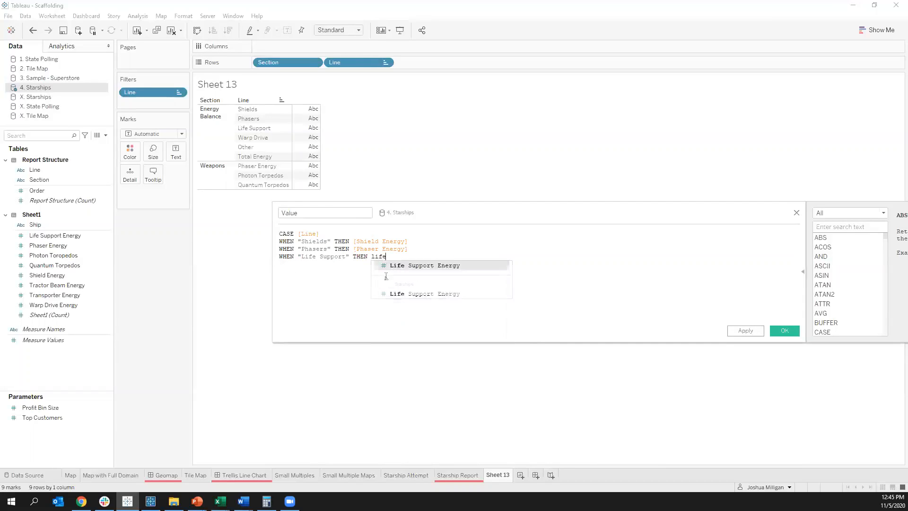
pyautogui.press('Return')
pyautogui.press('Return')
pyautogui.write('WHEN "Warp Dr')
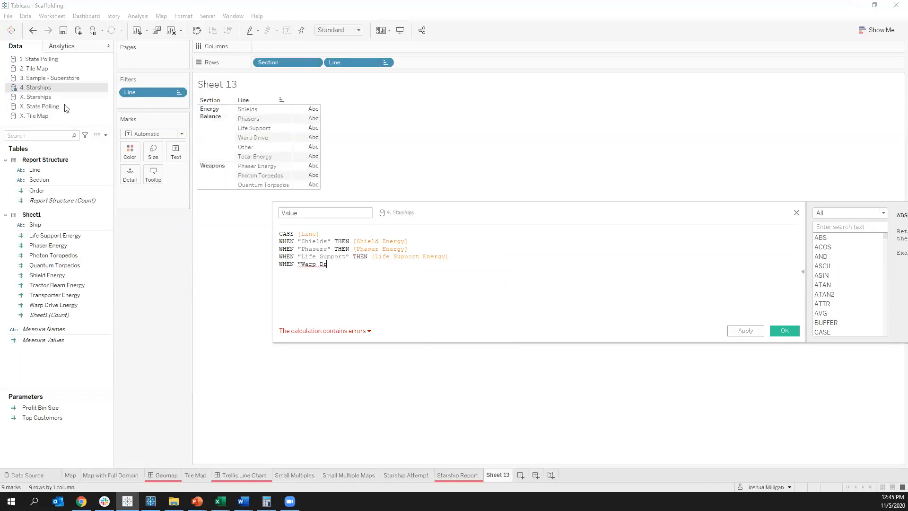
# Step: Copy the complete CASE [Line] formula from the Value field of the X. Starships data source
pyautogui.click(42, 101)
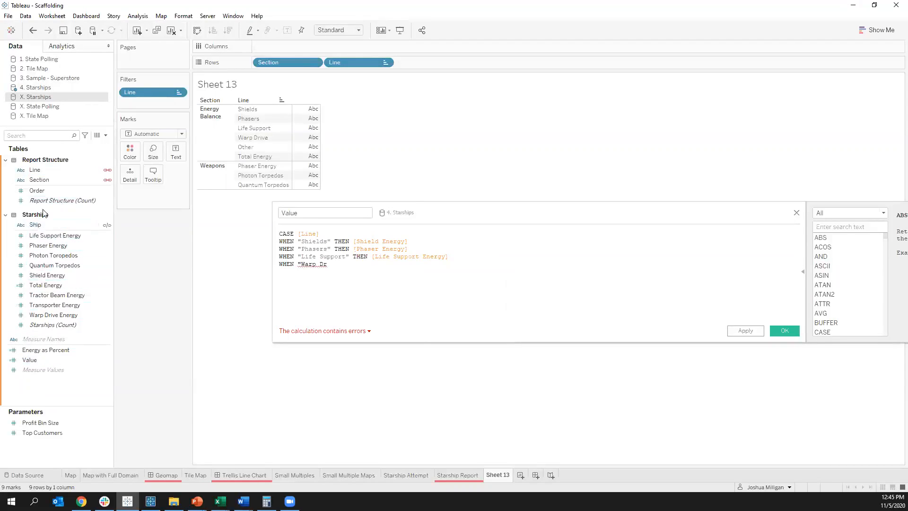
pyautogui.click(31, 361)
pyautogui.rightClick(31, 361)
pyautogui.click(79, 188)
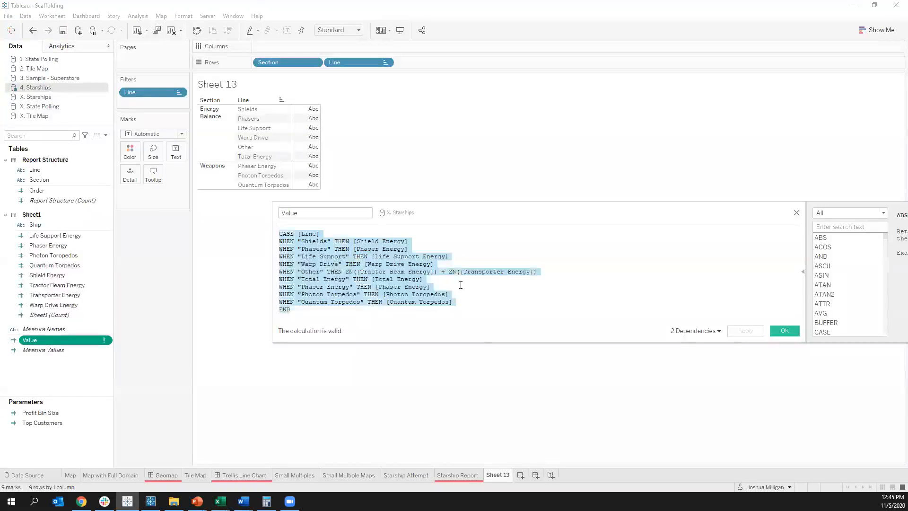
pyautogui.click(796, 212)
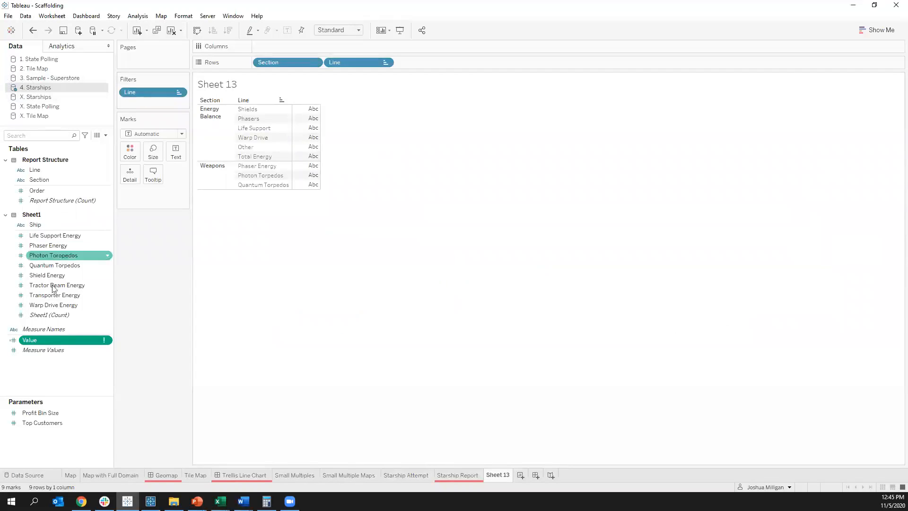
# Step: Replace the whole formula of the Value field in 4. Starships with the copied CASE [Line] formula
pyautogui.rightClick(71, 342)
pyautogui.press('Escape')
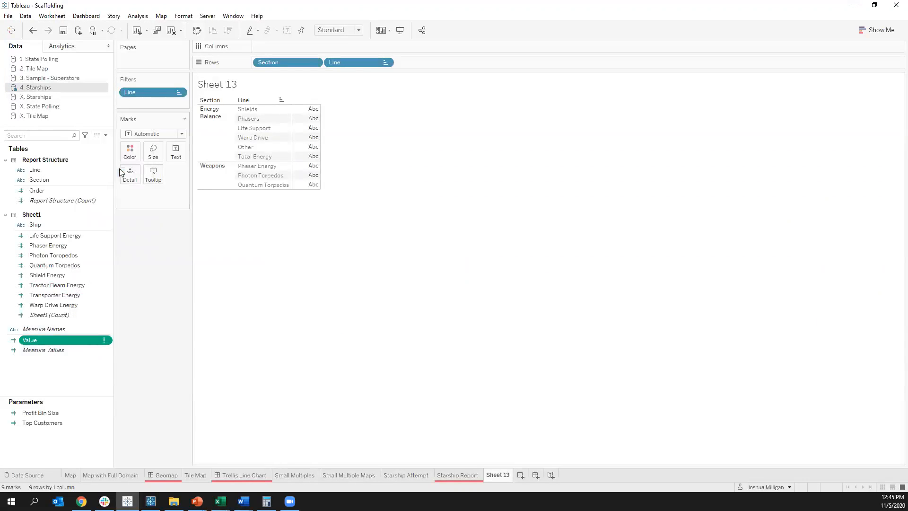
pyautogui.rightClick(79, 338)
pyautogui.click(116, 170)
pyautogui.hotkey('ctrl', 'a')
pyautogui.write('CASE [Line] WHEN "Shields" THEN [Shield Energy] WHEN "Phasers" THEN [Phaser Energy] WHEN "Life Support" THEN [Life Support Energy] WHEN "Warp Drive" THEN [Warp Drive Energy] WHEN "Other" THEN ZN([Tractor Beam Energy]) + ZN([Transporter Energy]) WHEN "Total Energy" THEN [Total Energy] WHEN "Phaser Energy" THEN [Phaser Energy] WHEN "Photon Torpedos" THEN [Photon Toropedos] WHEN "Quantum Torpedos" THEN [Quantum Torpedos] END')
pyautogui.moveTo(355, 211); pyautogui.dragTo(484, 145)
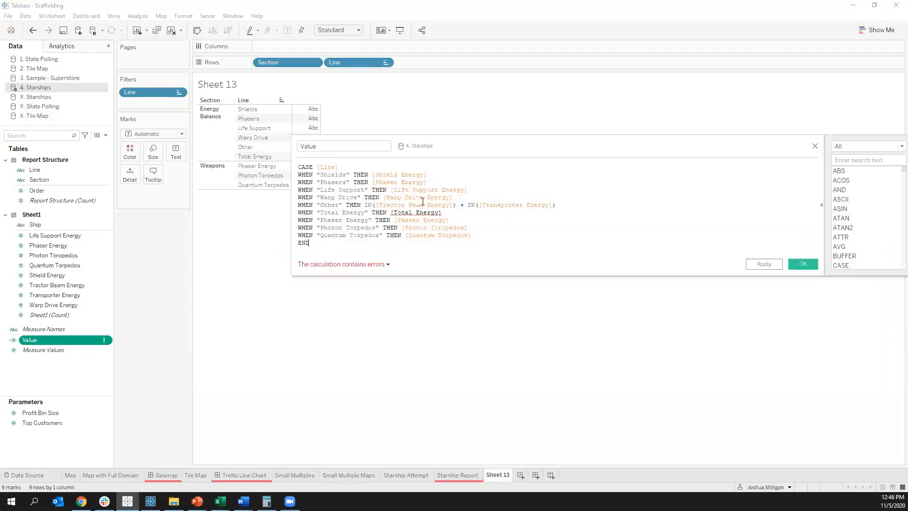
# Step: Check the [Total Energy] and repeated [Phaser Energy] references in the Value formula and save the calculation
pyautogui.click(422, 212)
pyautogui.moveTo(457, 149); pyautogui.dragTo(526, 135)
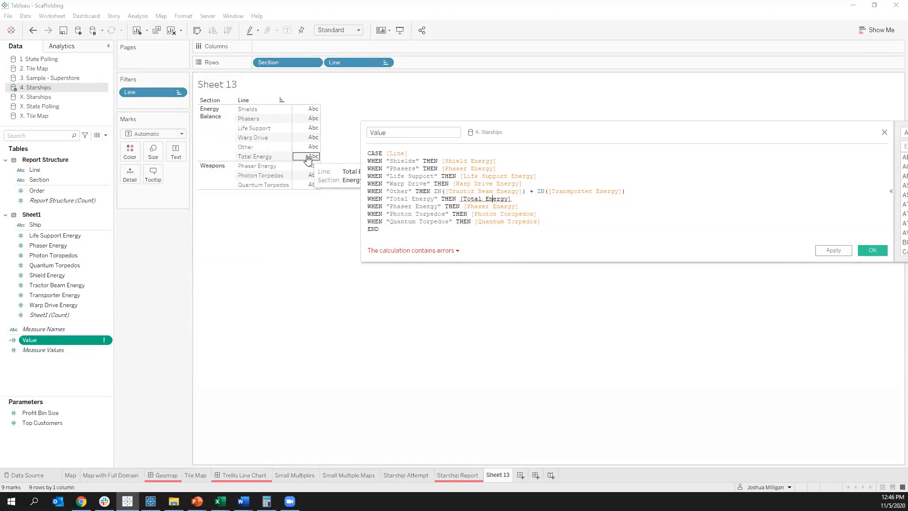
pyautogui.moveTo(461, 199); pyautogui.dragTo(513, 198)
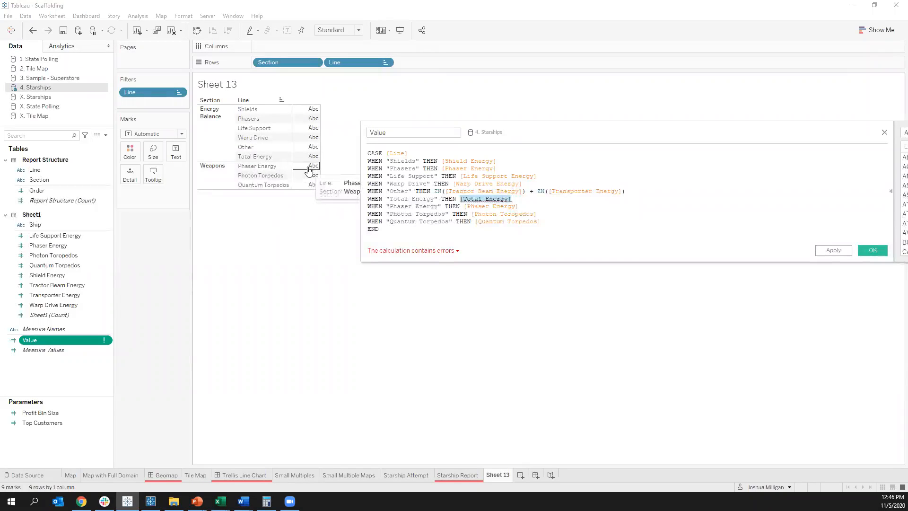
pyautogui.doubleClick(478, 207)
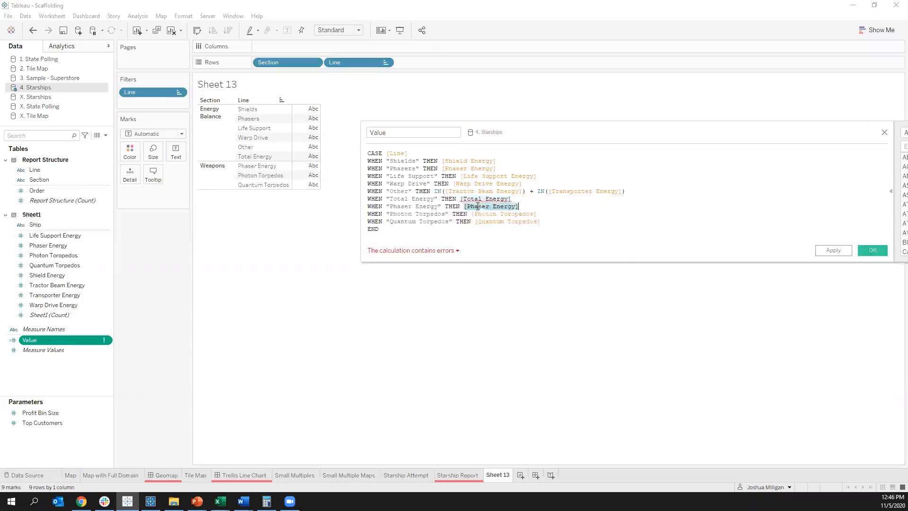
pyautogui.doubleClick(473, 168)
pyautogui.doubleClick(498, 207)
pyautogui.click(873, 250)
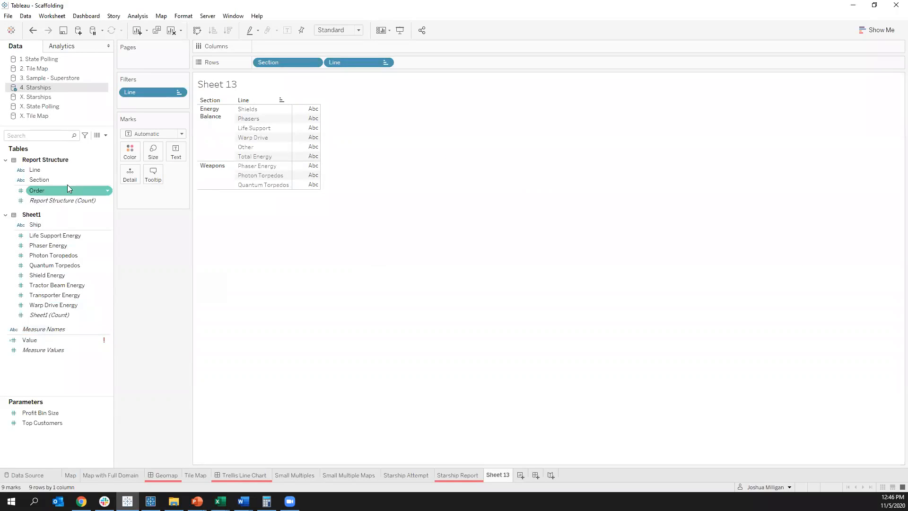
# Step: Copy the Total Energy calculated field from X. Starships and paste it into the 4. Starships data source
pyautogui.click(44, 343)
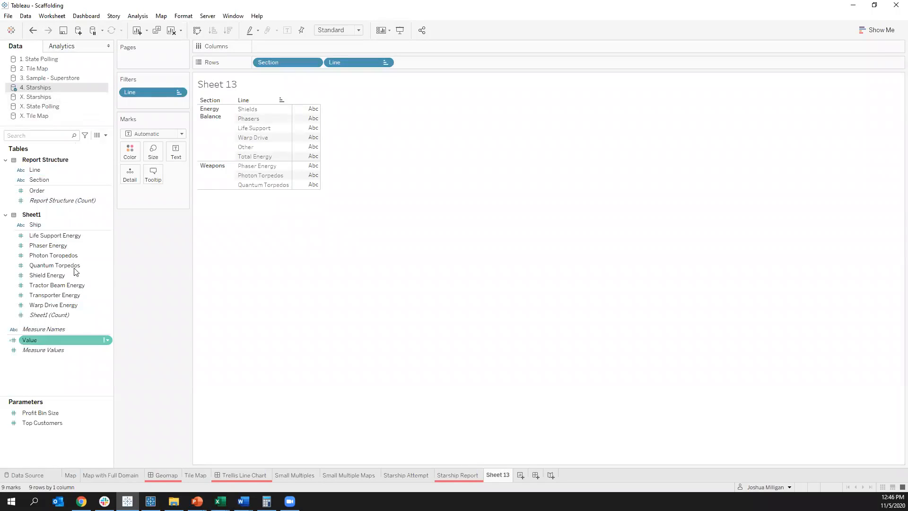
pyautogui.click(47, 97)
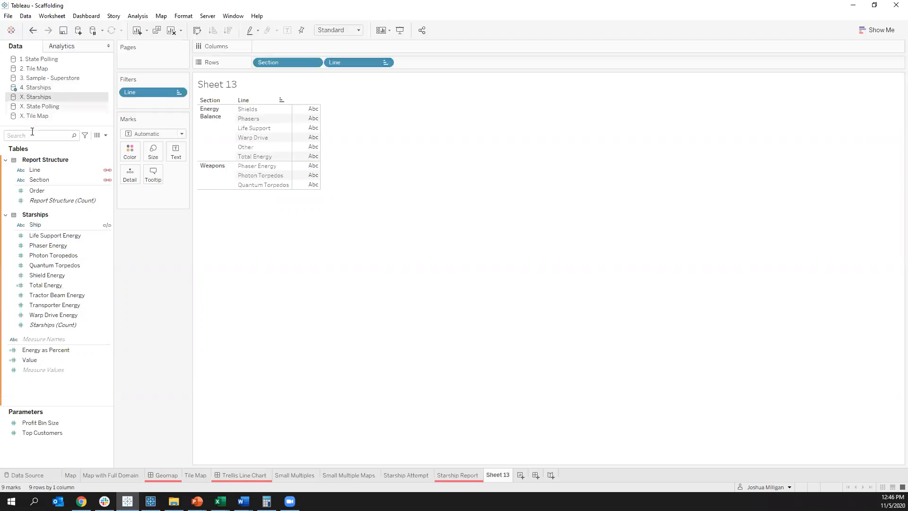
pyautogui.rightClick(40, 285)
pyautogui.click(75, 319)
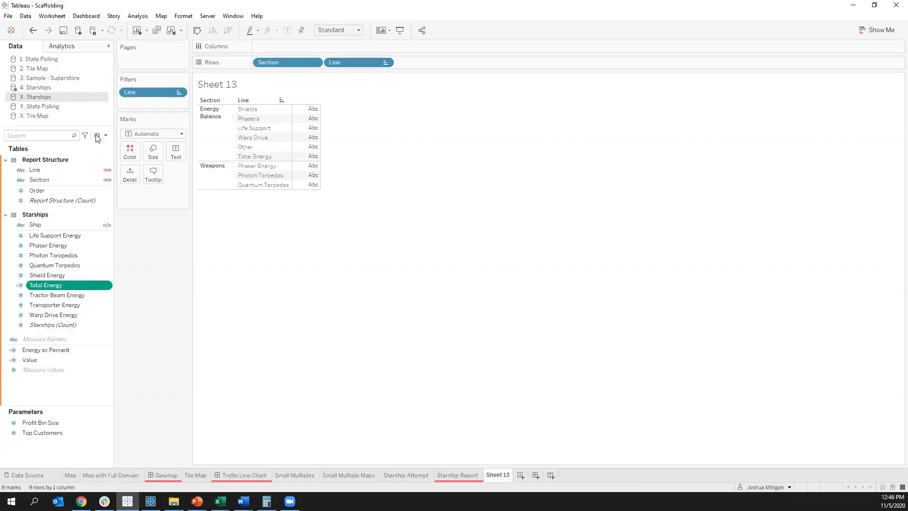
pyautogui.click(52, 87)
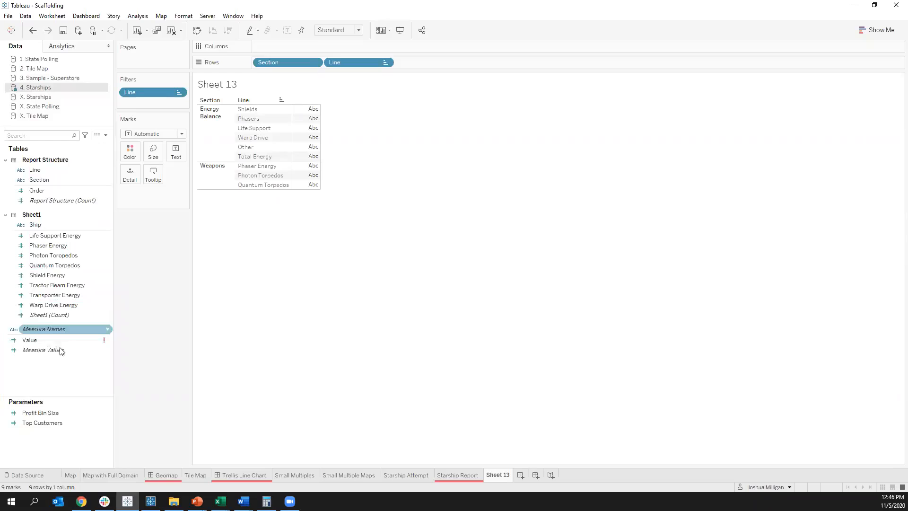
pyautogui.rightClick(69, 371)
pyautogui.click(91, 377)
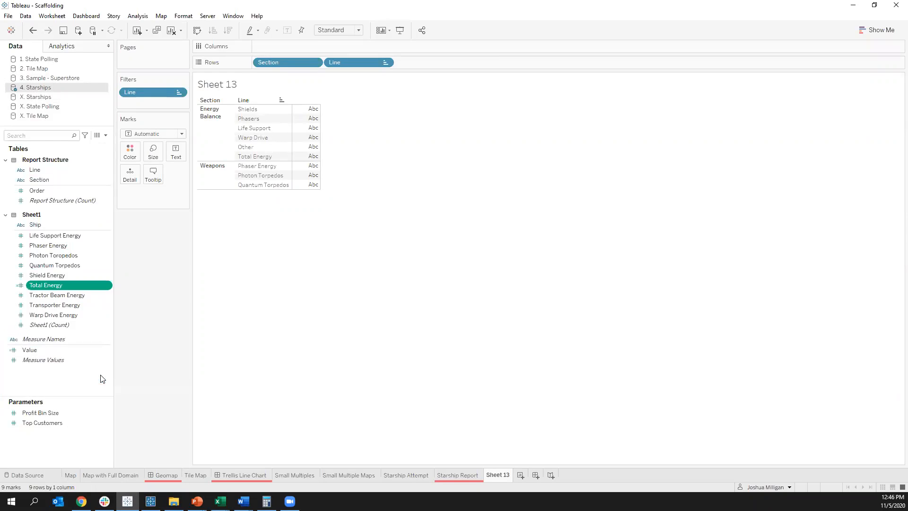
pyautogui.moveTo(78, 359); pyautogui.dragTo(47, 368)
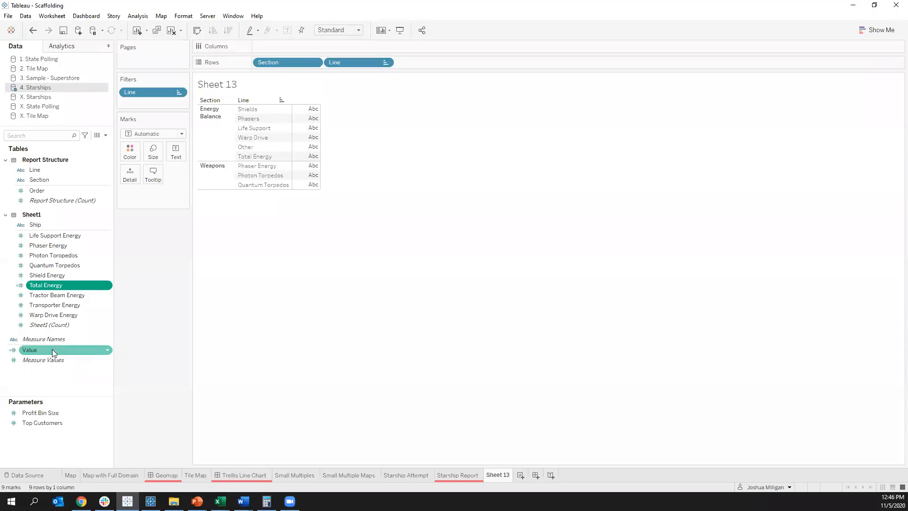
# Step: Review the formulas of the Total Energy and Value calculated fields in the 4. Starships data source
pyautogui.rightClick(64, 284)
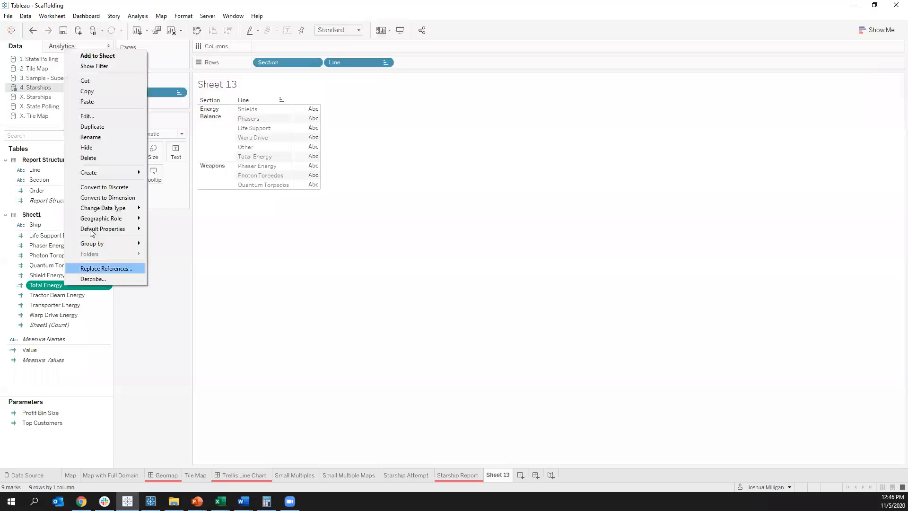
pyautogui.click(91, 117)
pyautogui.moveTo(391, 124); pyautogui.dragTo(579, 137)
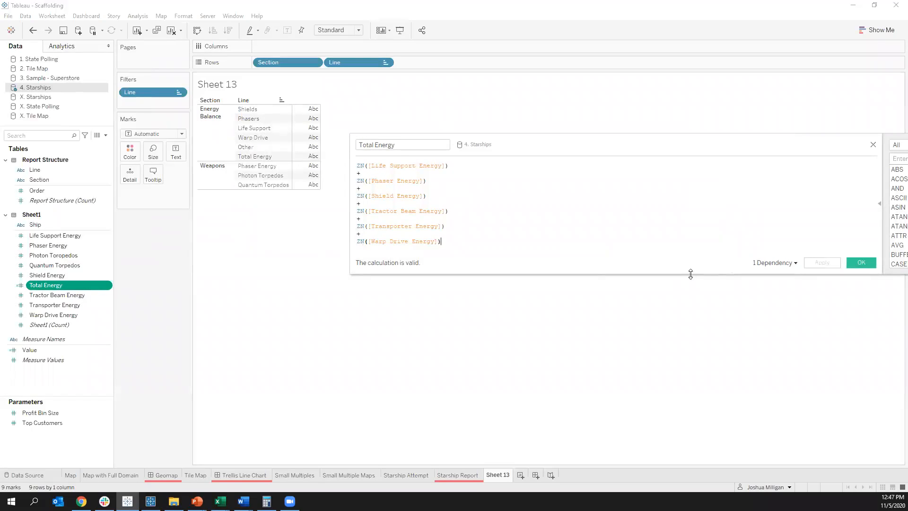
pyautogui.click(860, 262)
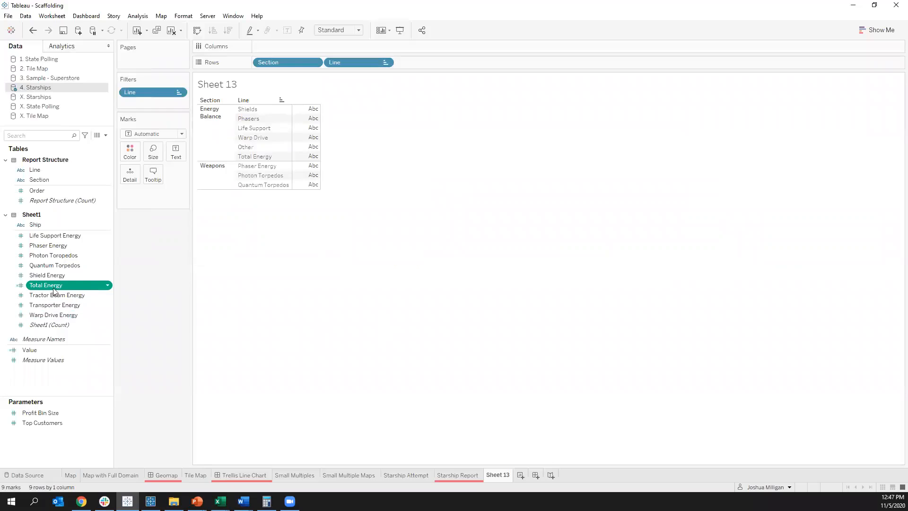
pyautogui.rightClick(40, 349)
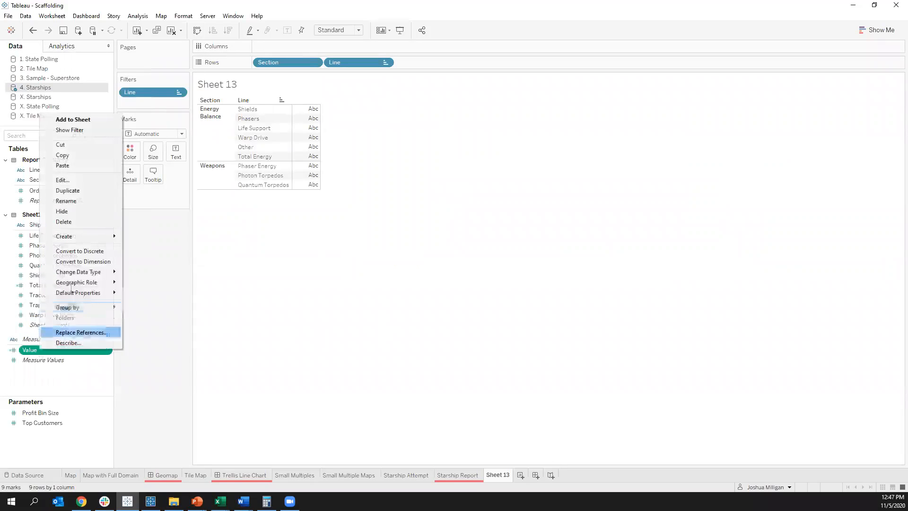
pyautogui.click(95, 184)
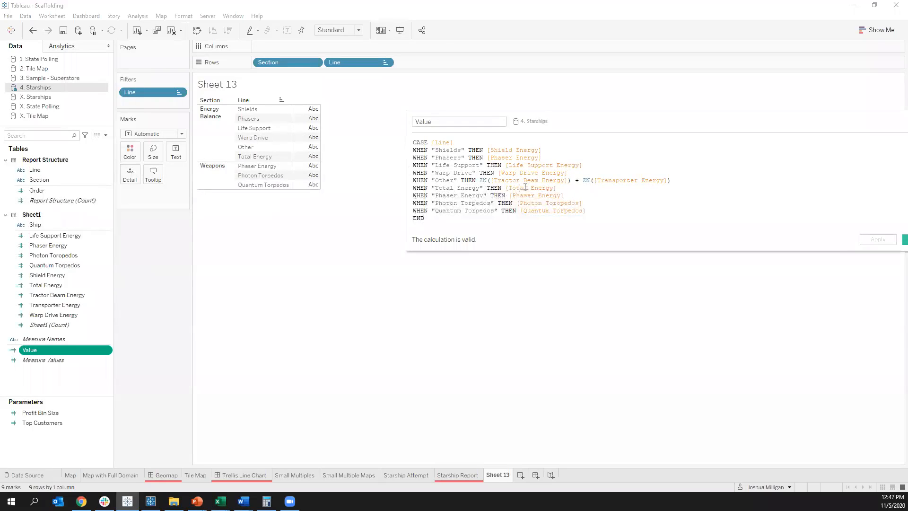
pyautogui.moveTo(656, 124); pyautogui.dragTo(554, 124)
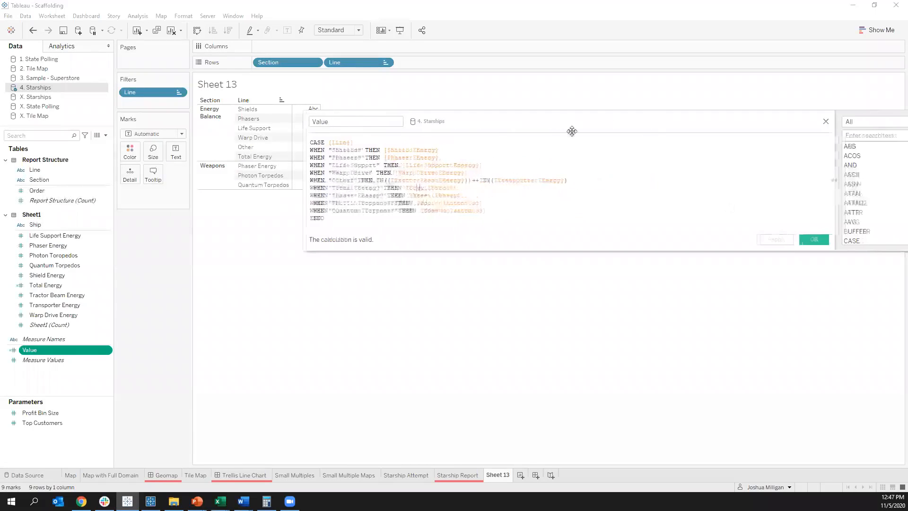
pyautogui.click(814, 240)
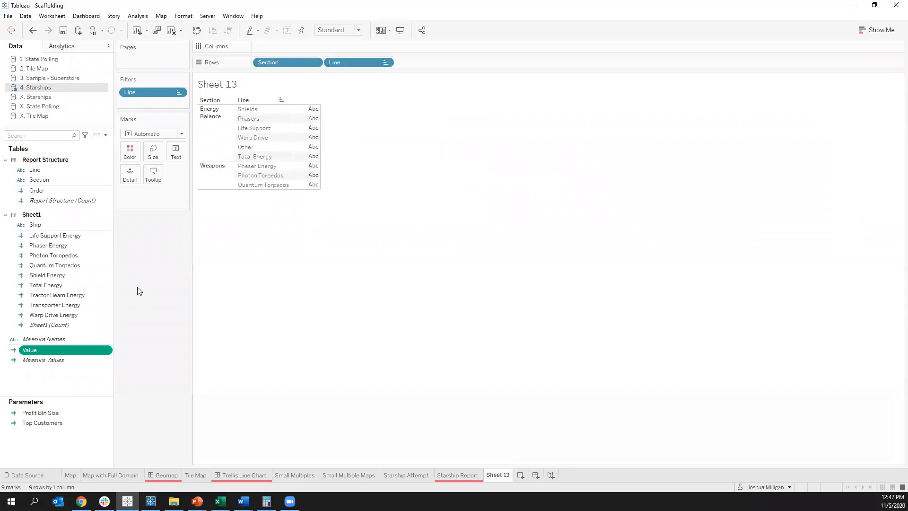
# Step: Show the Value measure as text in the Section and Line table and widen its value column
pyautogui.moveTo(36, 350); pyautogui.dragTo(310, 135)
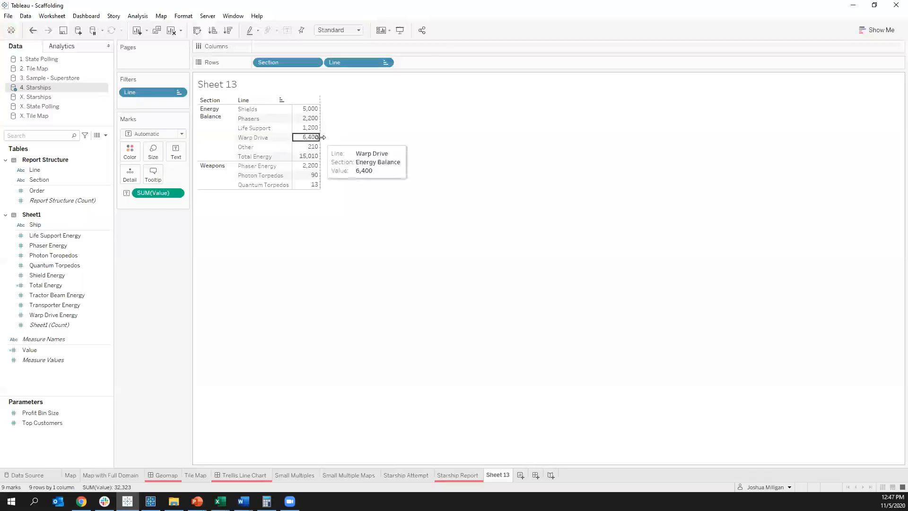
pyautogui.moveTo(320, 138); pyautogui.dragTo(343, 138)
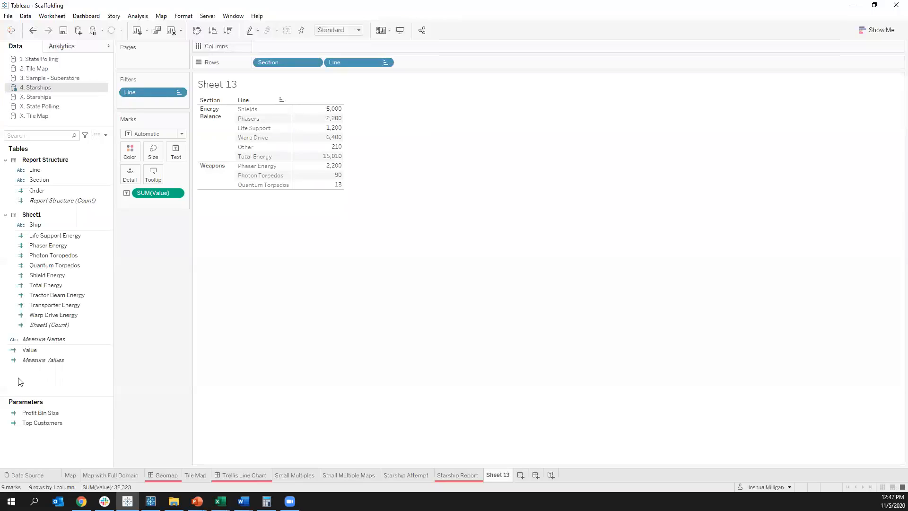
# Step: Create a new calculated field named "Energy as %" in the 4. Starships data source
pyautogui.click(30, 355)
pyautogui.rightClick(40, 374)
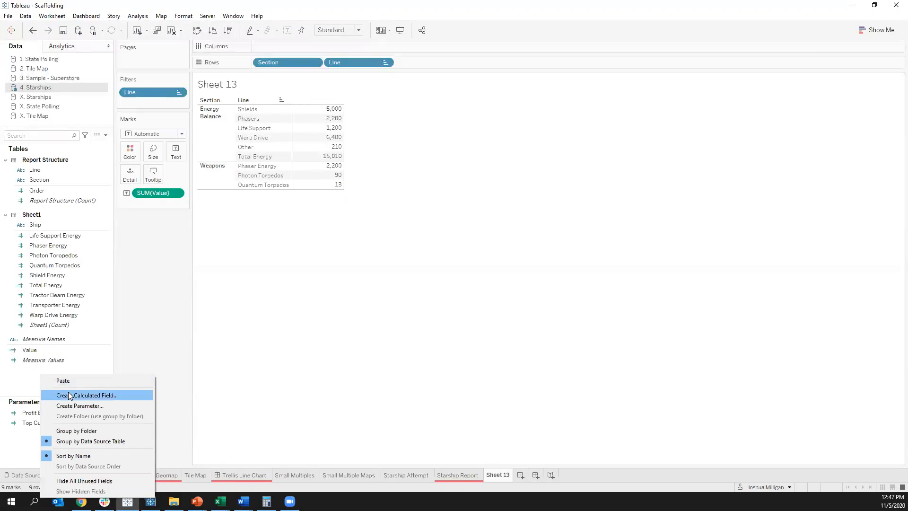
pyautogui.click(69, 395)
pyautogui.moveTo(341, 119); pyautogui.dragTo(473, 237)
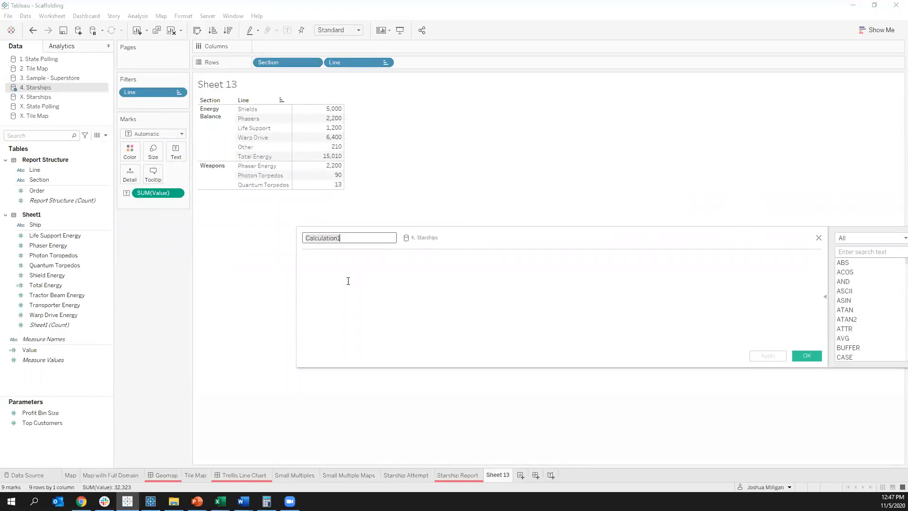
pyautogui.write('Value as %')
pyautogui.click(348, 281)
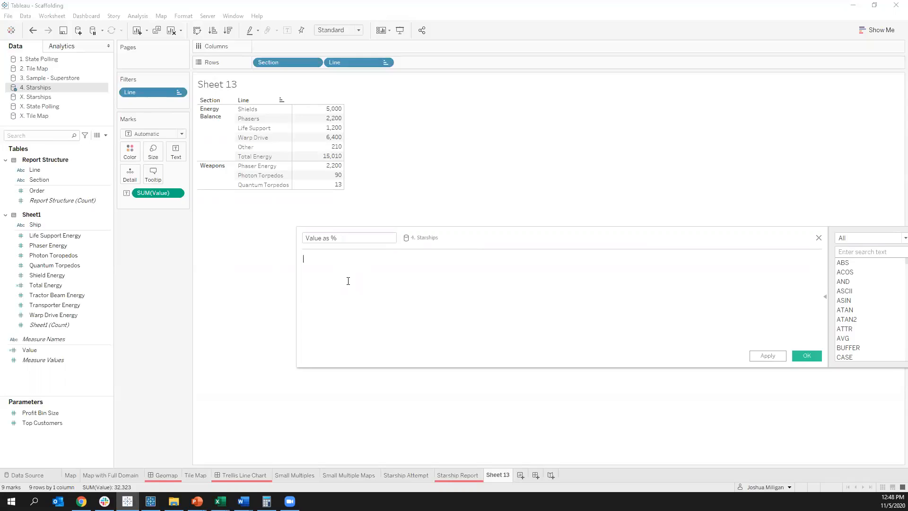
pyautogui.doubleClick(309, 239)
pyautogui.write('Energy')
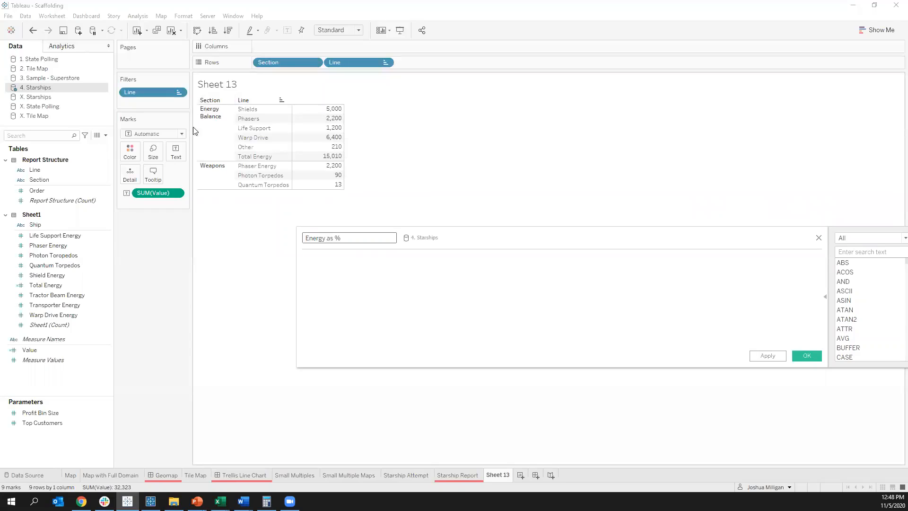
# Step: Enter the Energy as % formula: IF [Section] = "Energy Balance" THEN [Value] / [Total Energy] END
pyautogui.click(338, 270)
pyautogui.write('IF [Section] =')
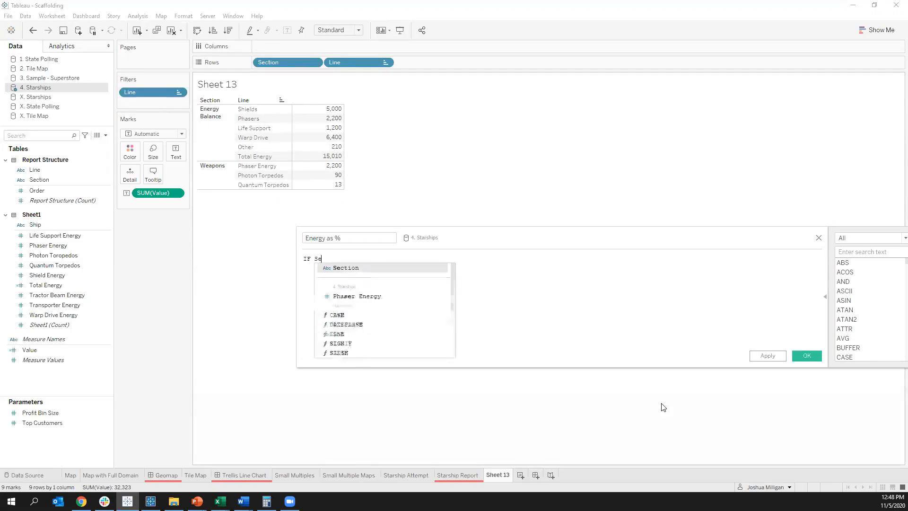
pyautogui.write(' "Energ')
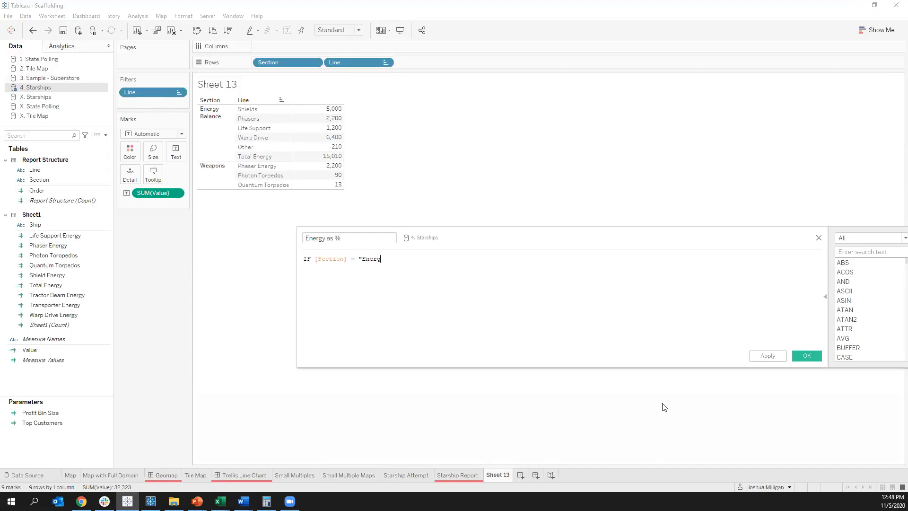
pyautogui.write('y Balance" T')
pyautogui.write('[Value]')
pyautogui.hotkey('ctrl', 'Left')
pyautogui.hotkey('ctrl', 'Left')
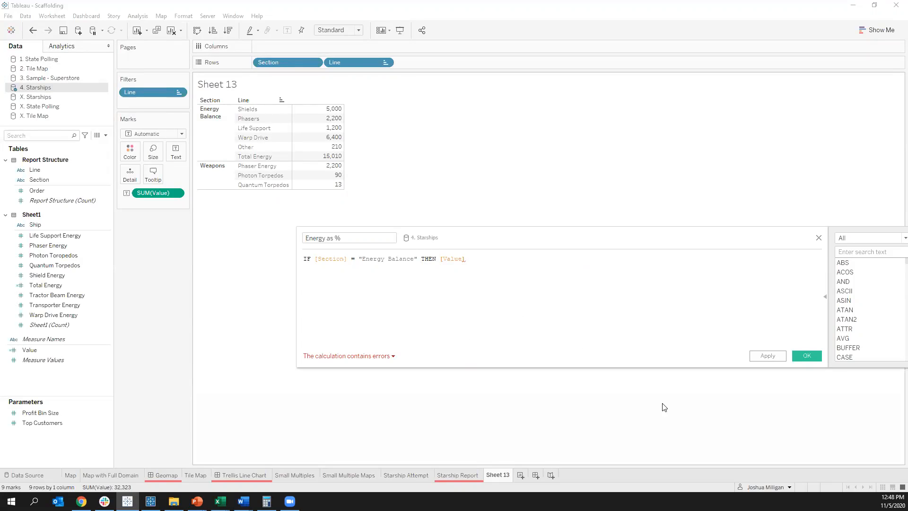
pyautogui.write('/ ')
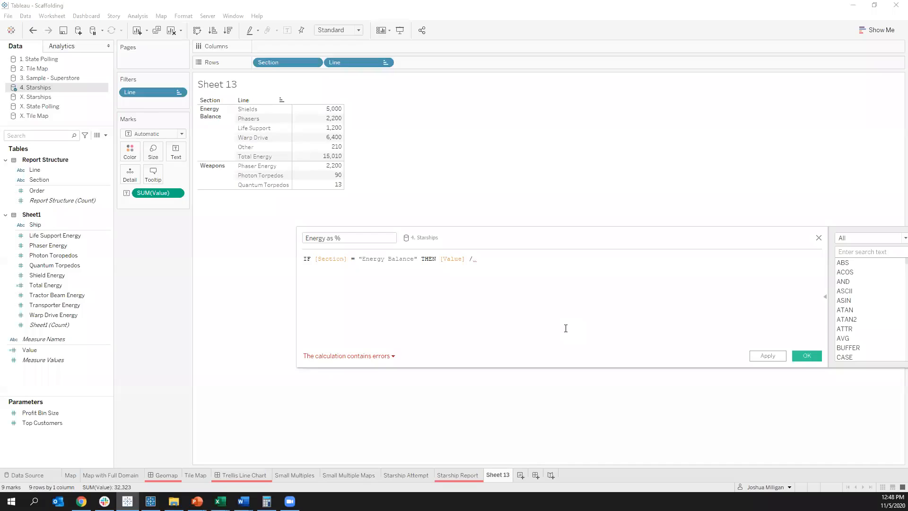
pyautogui.write('total')
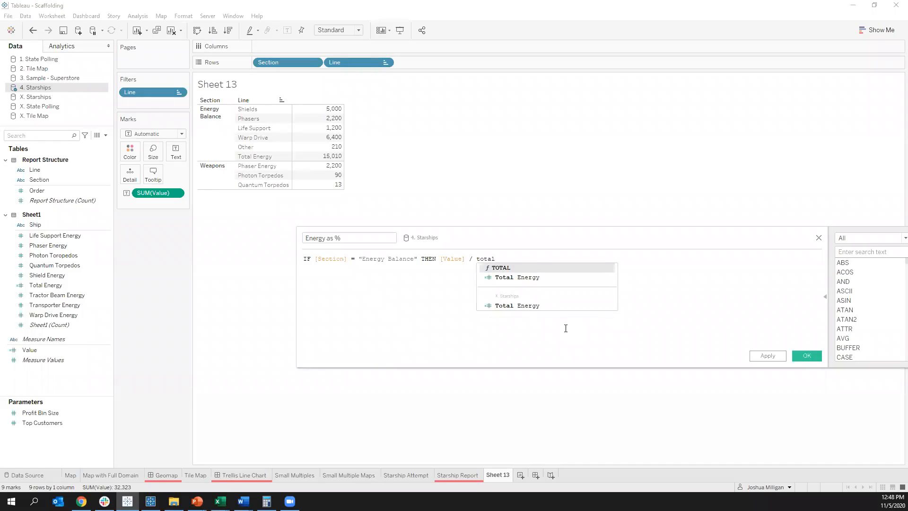
pyautogui.press('Down')
pyautogui.press('Return')
pyautogui.write('END')
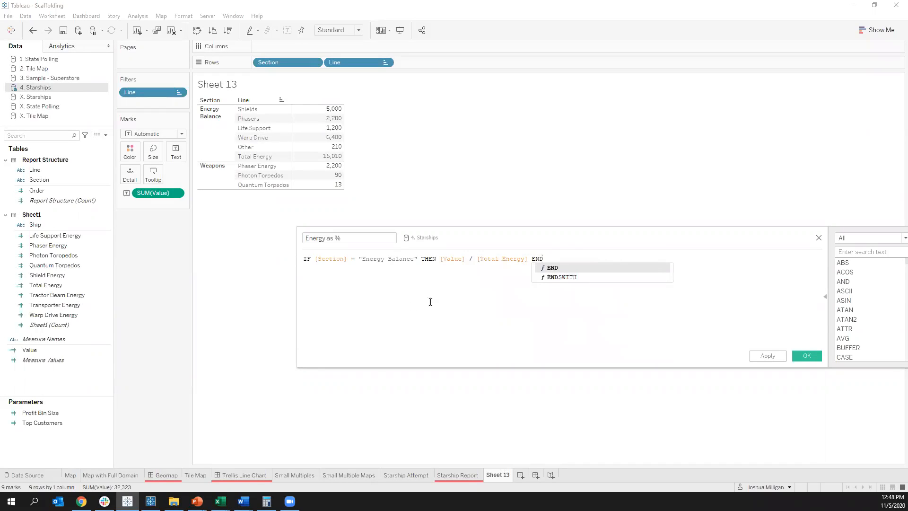
# Step: Wrap both [Value] and [Total Energy] in SUM() within the Energy as % formula
pyautogui.moveTo(312, 171)
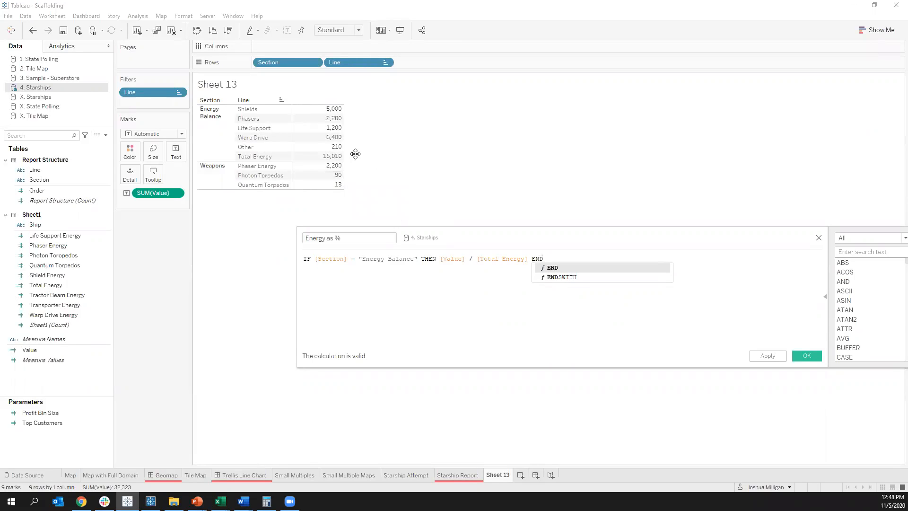
pyautogui.click(440, 259)
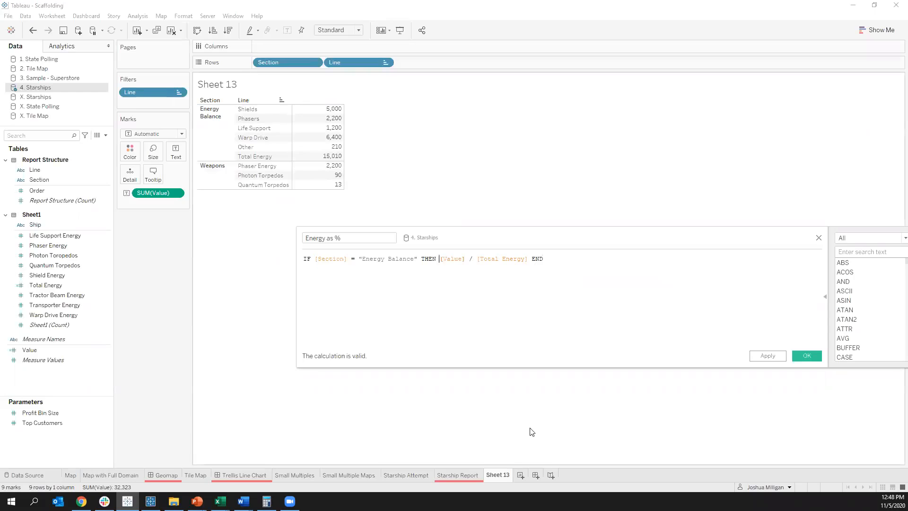
pyautogui.press('Left')
pyautogui.press('Left')
pyautogui.press('Left')
pyautogui.write('SUM')
pyautogui.press('Return')
pyautogui.press('Right')
pyautogui.write(') / SUM')
pyautogui.press('Return')
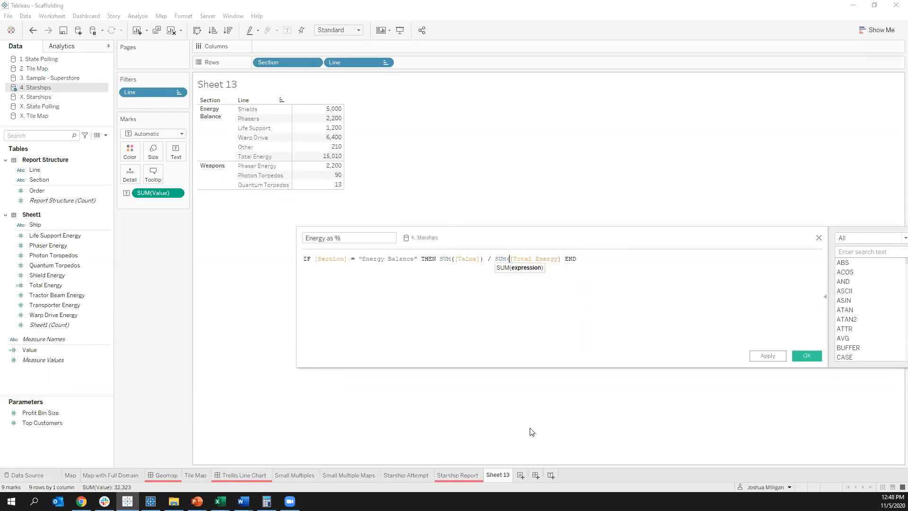
pyautogui.press('BackSpace')
pyautogui.press('Right')
pyautogui.write(')')
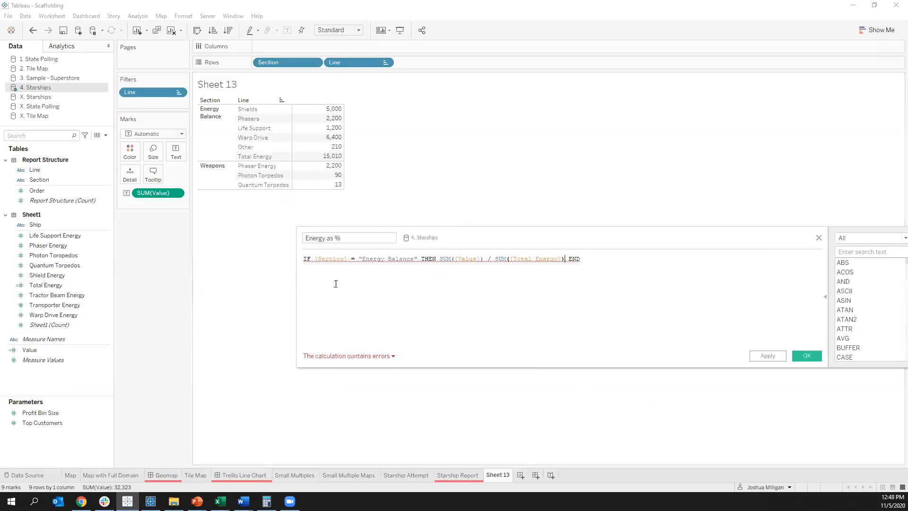
# Step: Wrap [Section] in MIN() in the Energy as % formula and save the calculation
pyautogui.moveTo(324, 257)
pyautogui.click(314, 259)
pyautogui.write('MIN(')
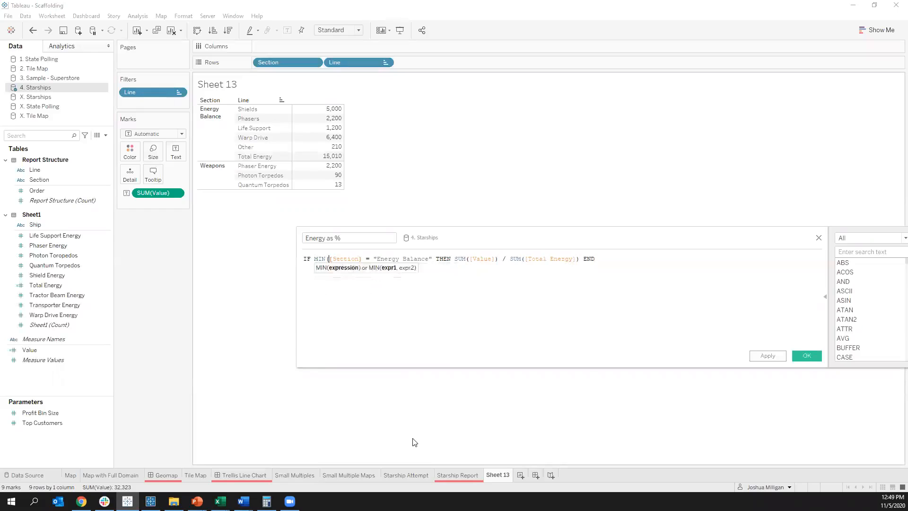
pyautogui.hotkey('ctrl', 'Right')
pyautogui.hotkey('ctrl', 'Right')
pyautogui.write(')')
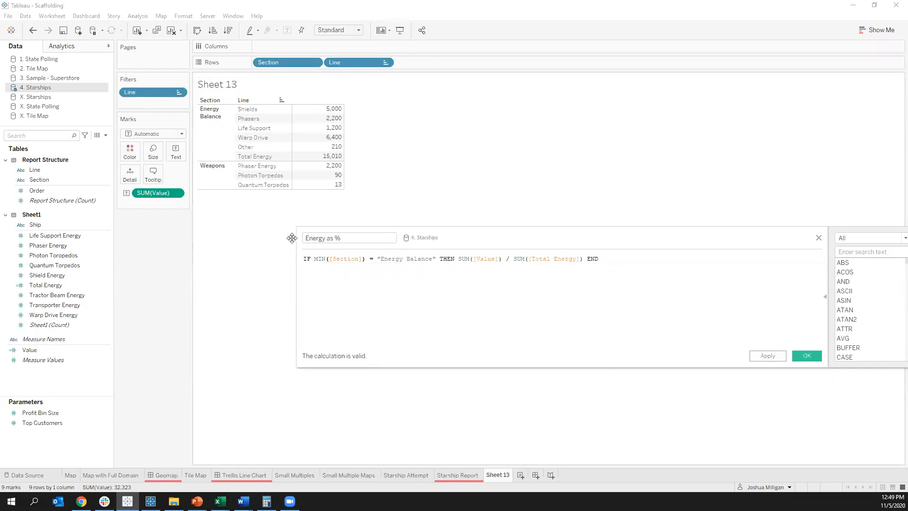
pyautogui.click(806, 354)
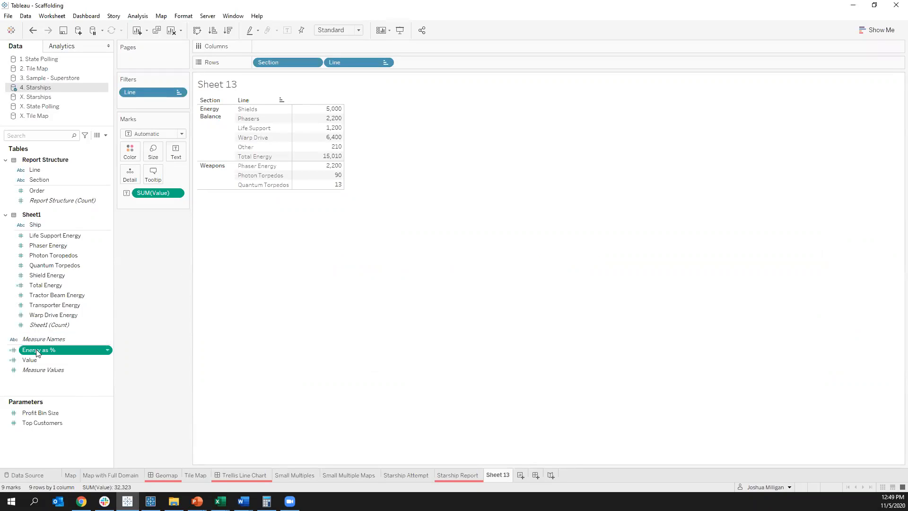
# Step: Set the default number format of Energy as % to Percentage with 2 decimal places
pyautogui.rightClick(36, 354)
pyautogui.moveTo(78, 295)
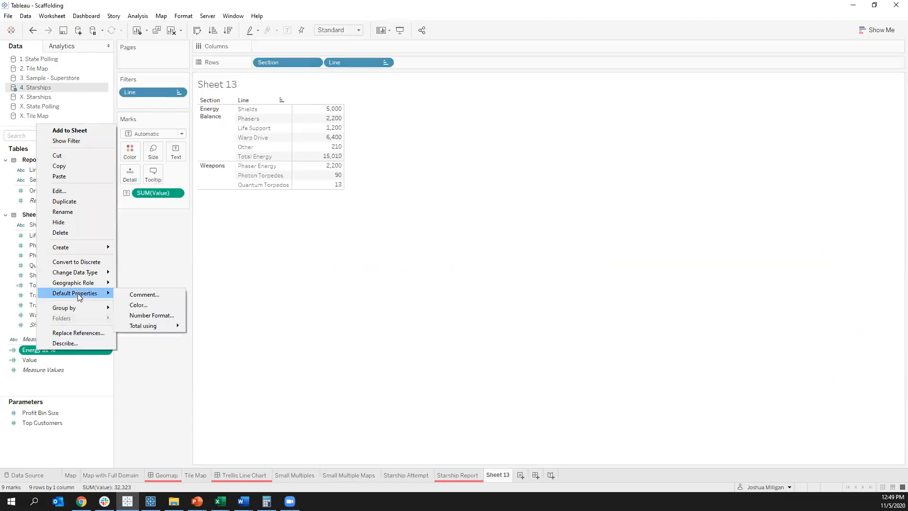
pyautogui.click(137, 316)
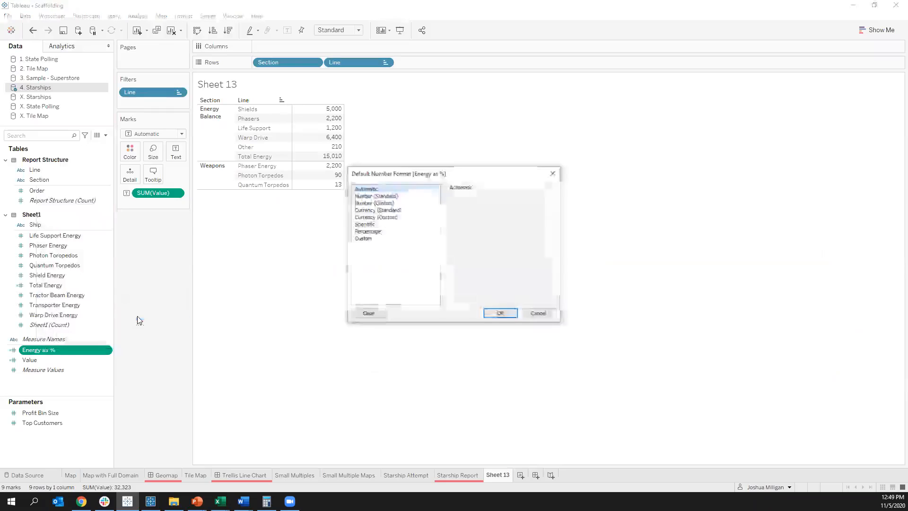
pyautogui.click(406, 232)
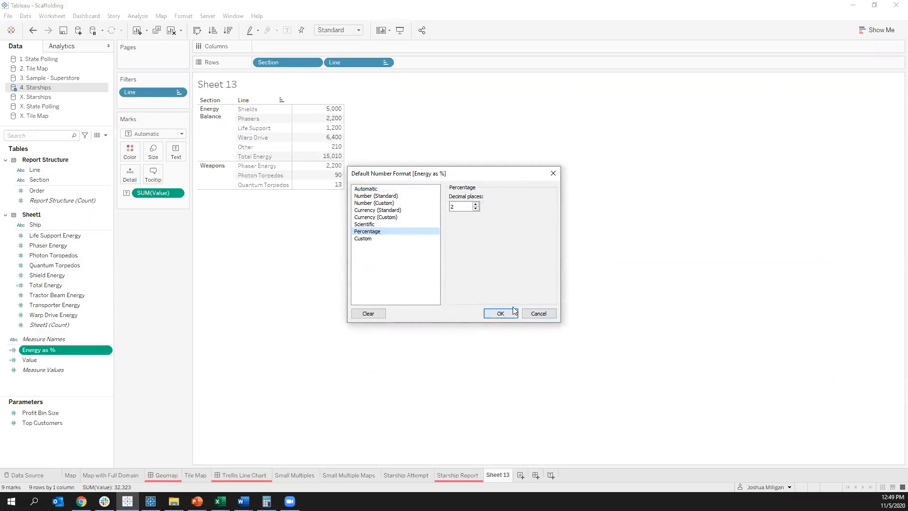
pyautogui.click(501, 313)
# Step: Add Energy as % to the report table as a second measure and order it after Value
pyautogui.moveTo(60, 350); pyautogui.dragTo(327, 132)
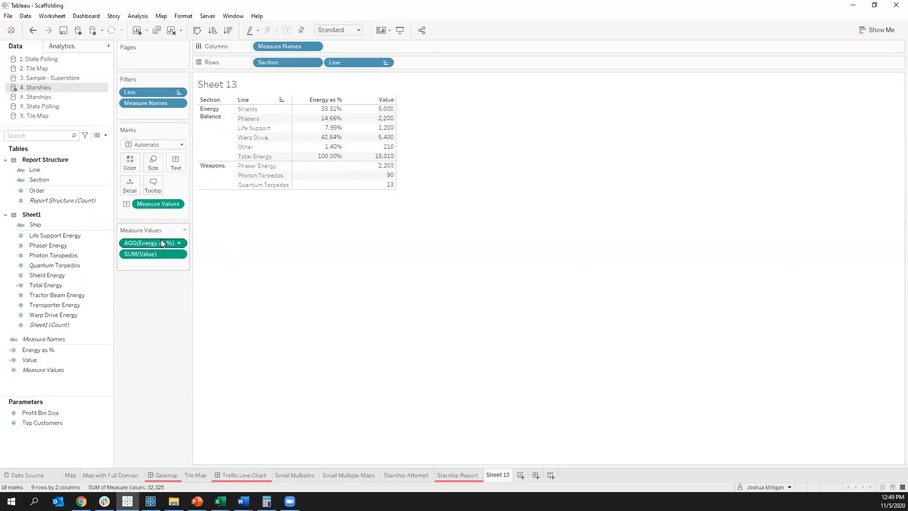
pyautogui.moveTo(161, 241); pyautogui.dragTo(160, 263)
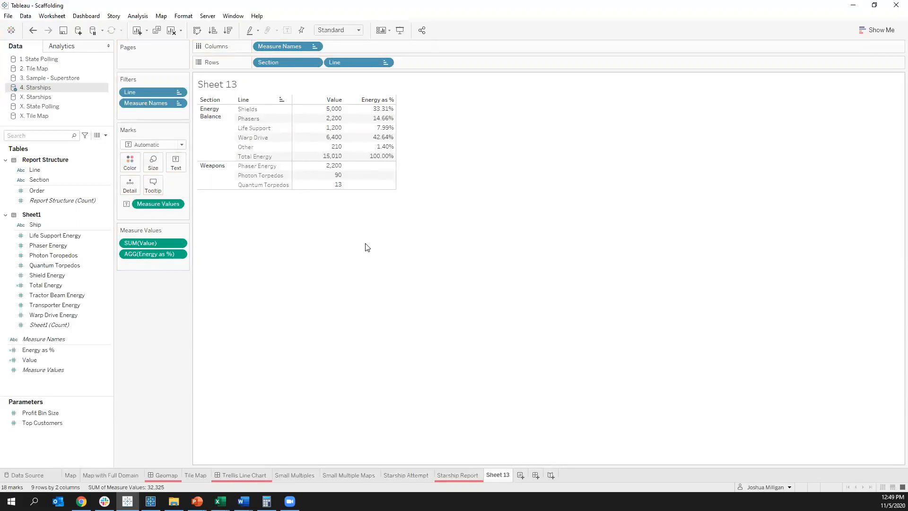
pyautogui.moveTo(377, 171)
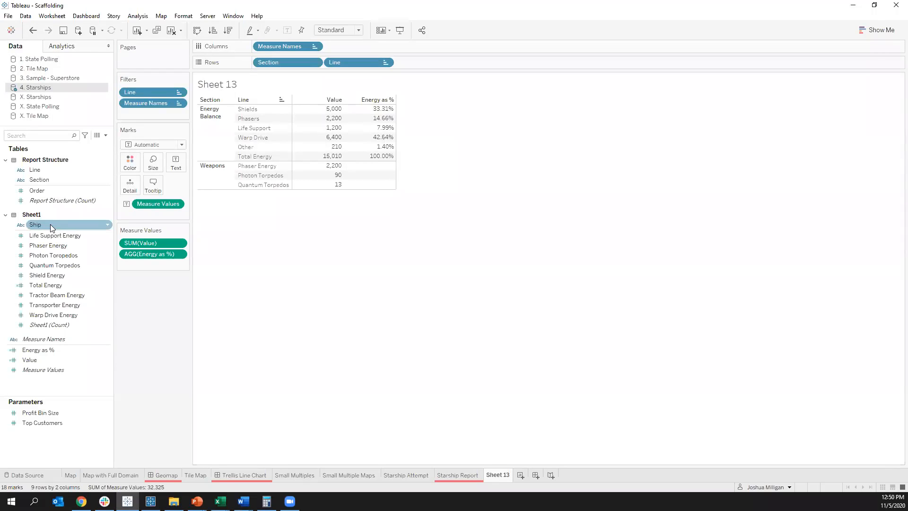
# Step: Break the report down by Ship in the columns ahead of Measure Names, trying Ship as the first row level in between
pyautogui.moveTo(50, 224); pyautogui.dragTo(256, 48)
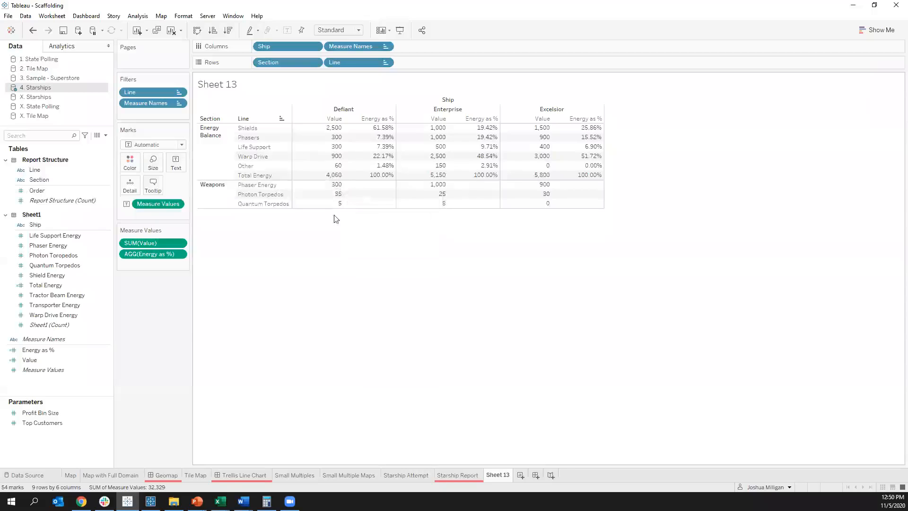
pyautogui.moveTo(274, 44); pyautogui.dragTo(253, 61)
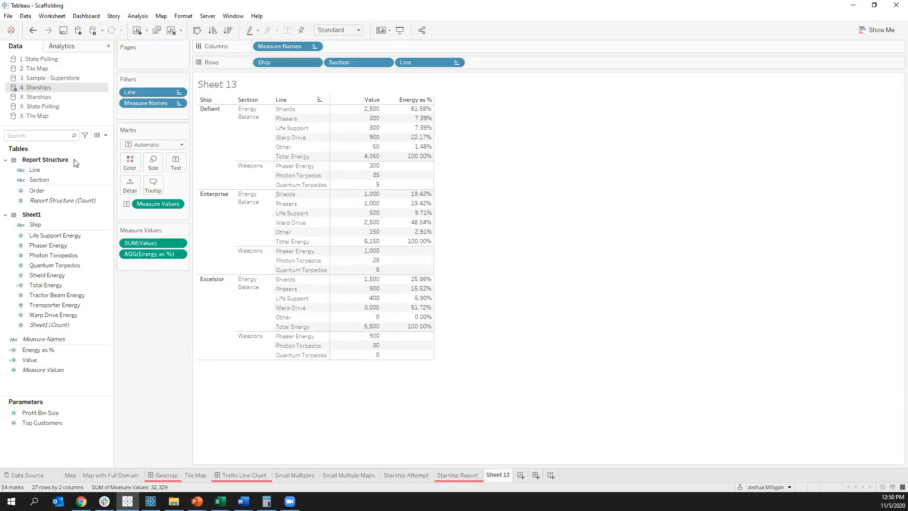
pyautogui.moveTo(298, 63); pyautogui.dragTo(261, 48)
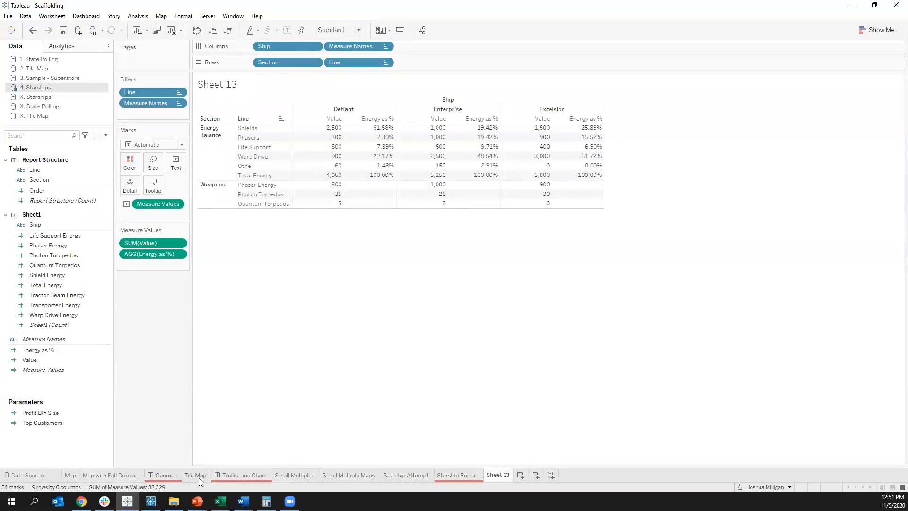
pyautogui.moveTo(199, 479)
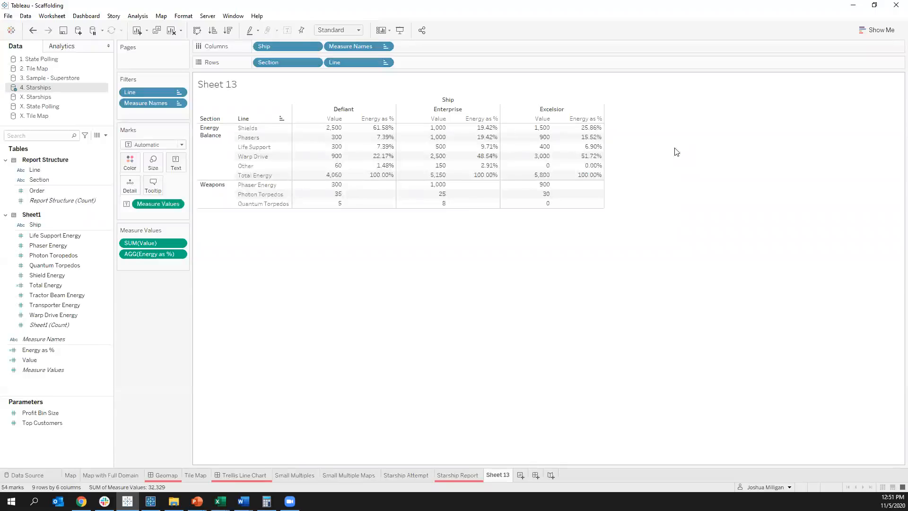
# Step: Open the 4. Starships data source for editing and examine the fields and comparison operators available for the Sheet1 to Report Structure relationship
pyautogui.moveTo(193, 475)
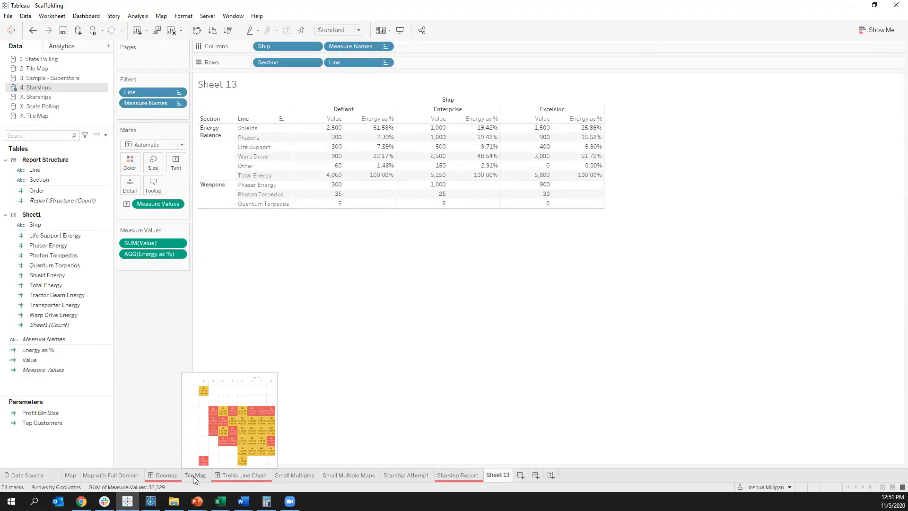
pyautogui.rightClick(46, 86)
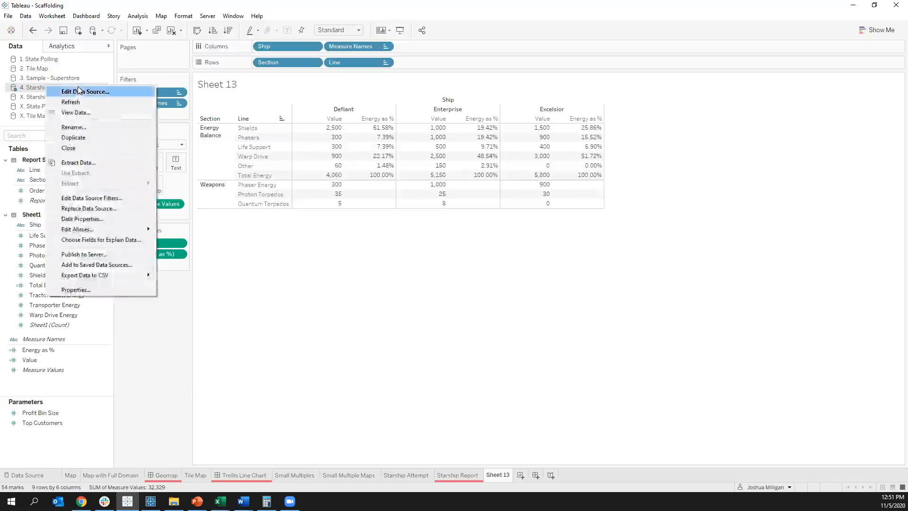
pyautogui.click(79, 90)
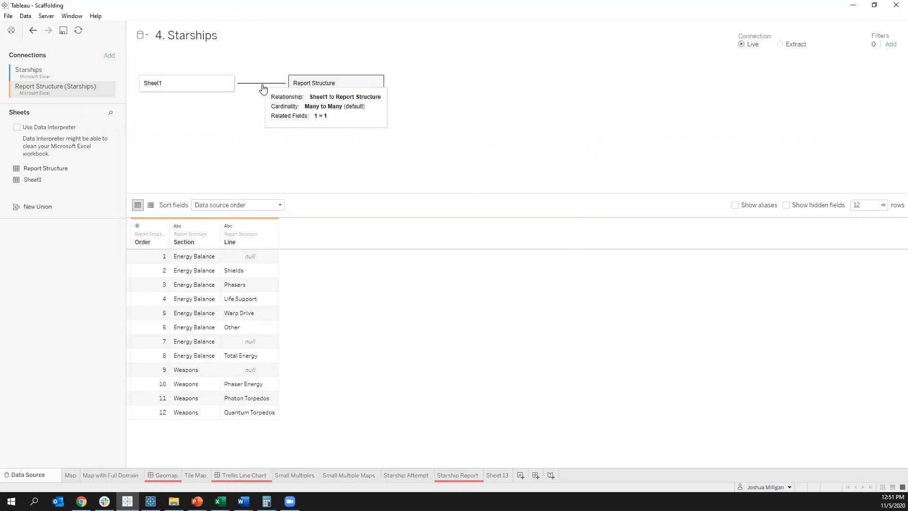
pyautogui.click(263, 84)
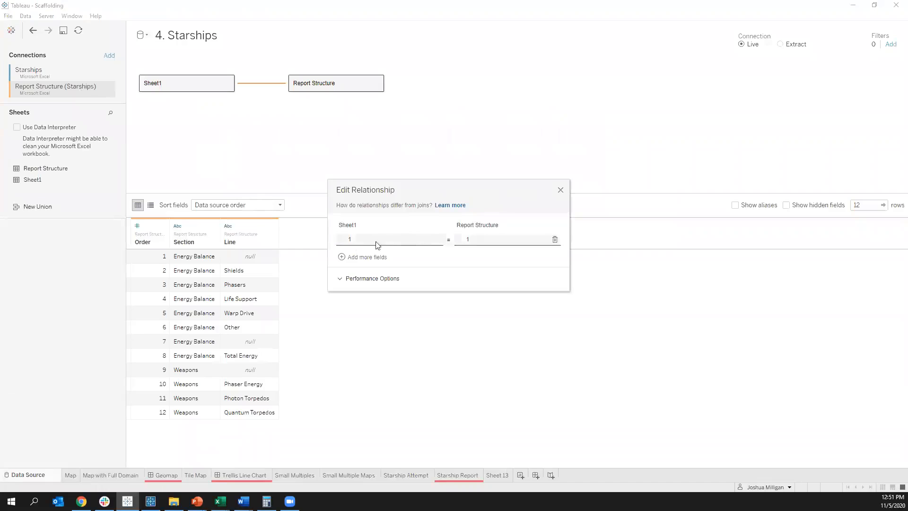
pyautogui.click(449, 241)
pyautogui.click(455, 260)
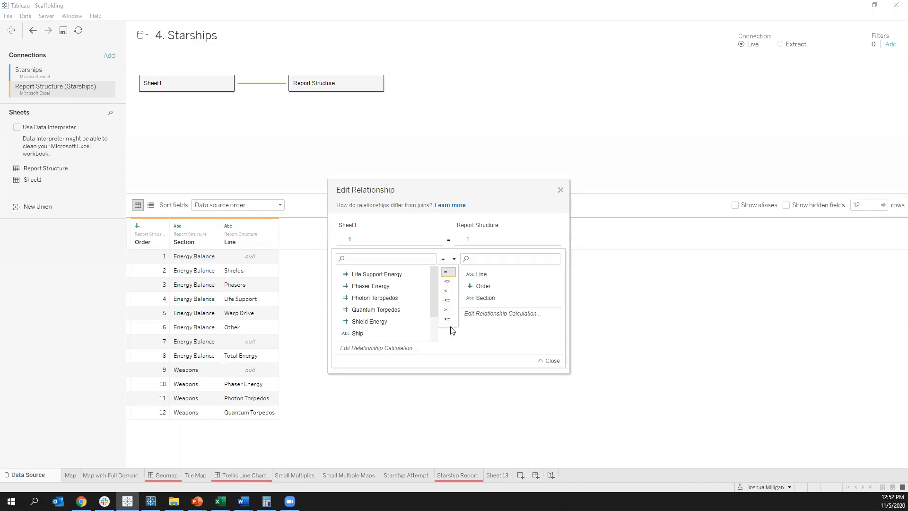
pyautogui.click(560, 190)
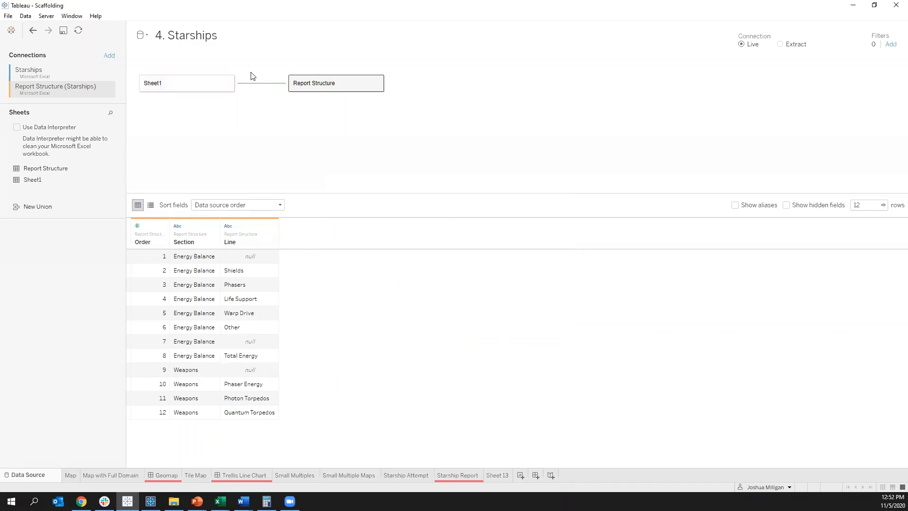
# Step: Try joining Report Structure to Sheet1 inside Sheet1's physical tables, checking the available join clause fields and operators
pyautogui.doubleClick(174, 90)
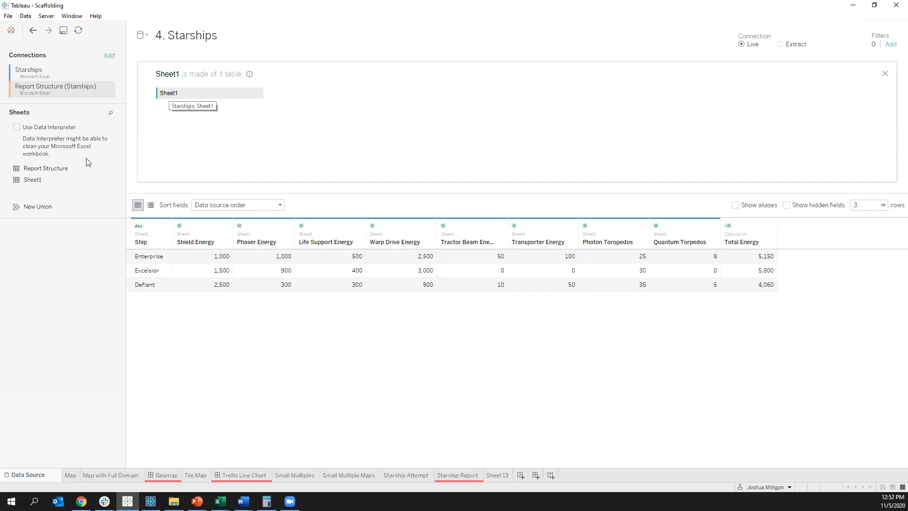
pyautogui.moveTo(43, 179); pyautogui.dragTo(298, 112)
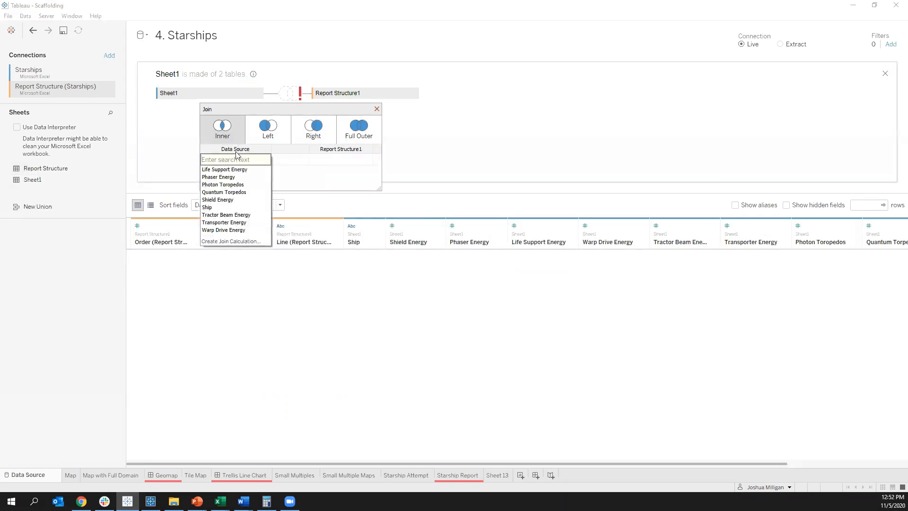
pyautogui.click(300, 168)
pyautogui.click(298, 161)
pyautogui.click(209, 187)
pyautogui.click(231, 159)
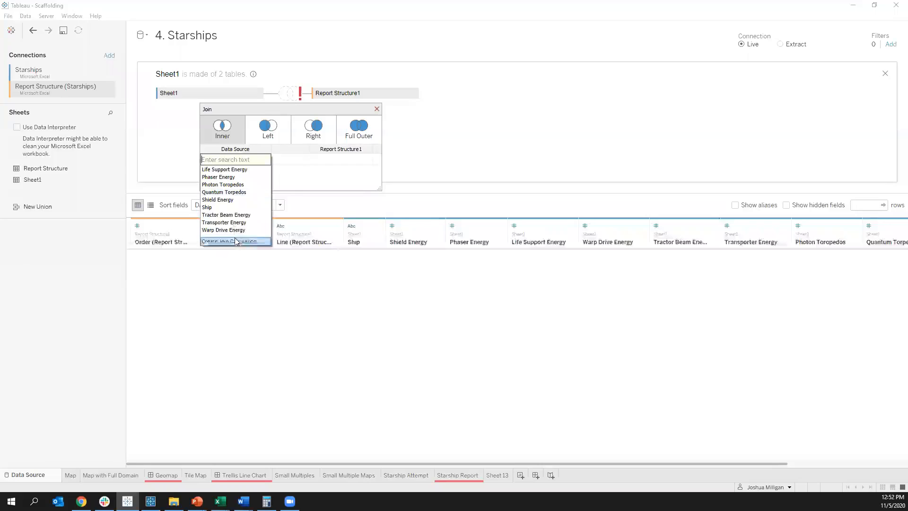
pyautogui.click(288, 182)
pyautogui.click(297, 160)
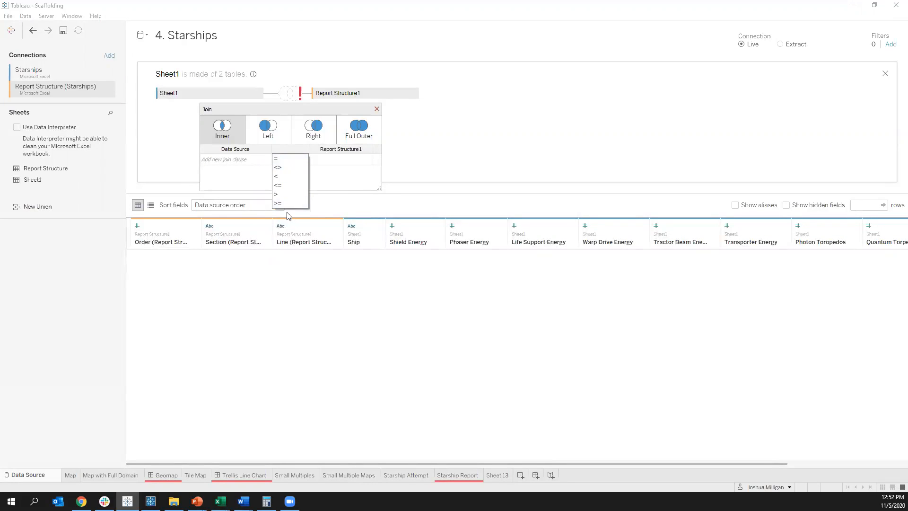
pyautogui.click(376, 109)
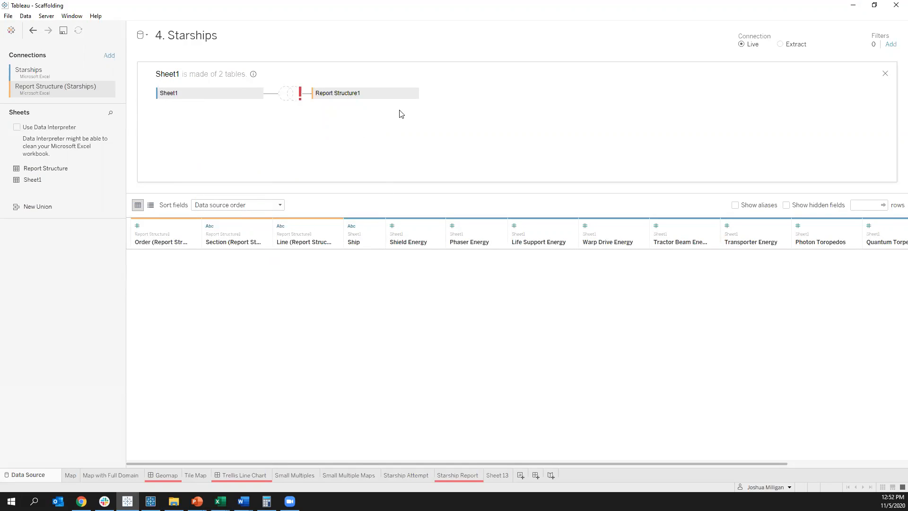
pyautogui.click(33, 31)
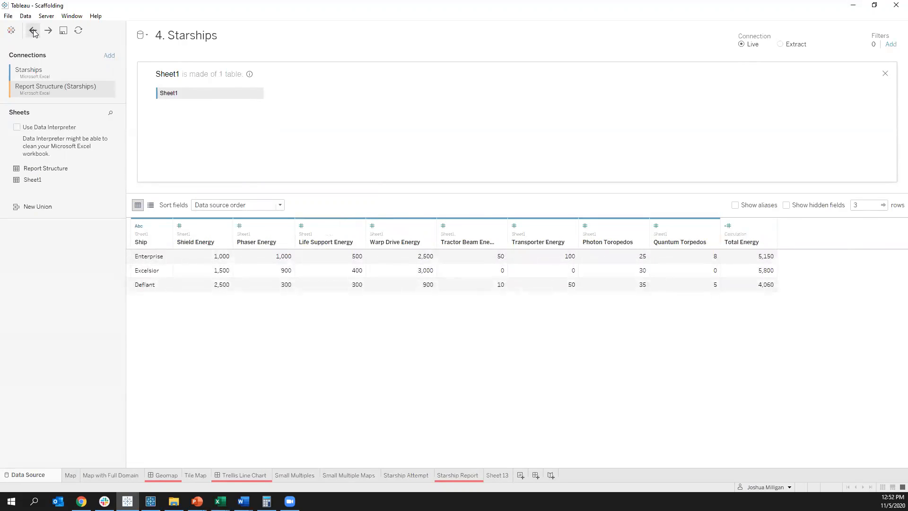
pyautogui.click(885, 73)
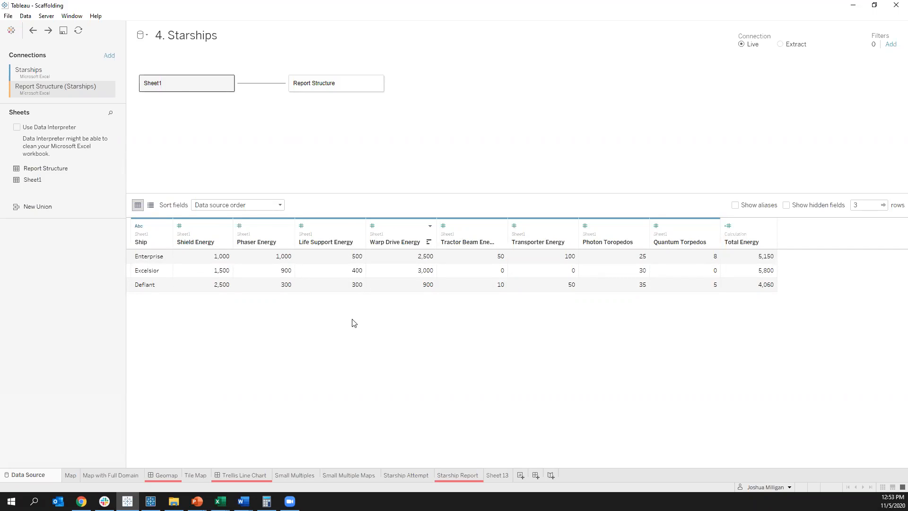
# Step: Pivot the Sheet1 columns from Phaser Energy through Quantum Torpedos into rows
pyautogui.click(277, 228)
pyautogui.keyDown('shift'); pyautogui.click(701, 230); pyautogui.keyUp('shift')
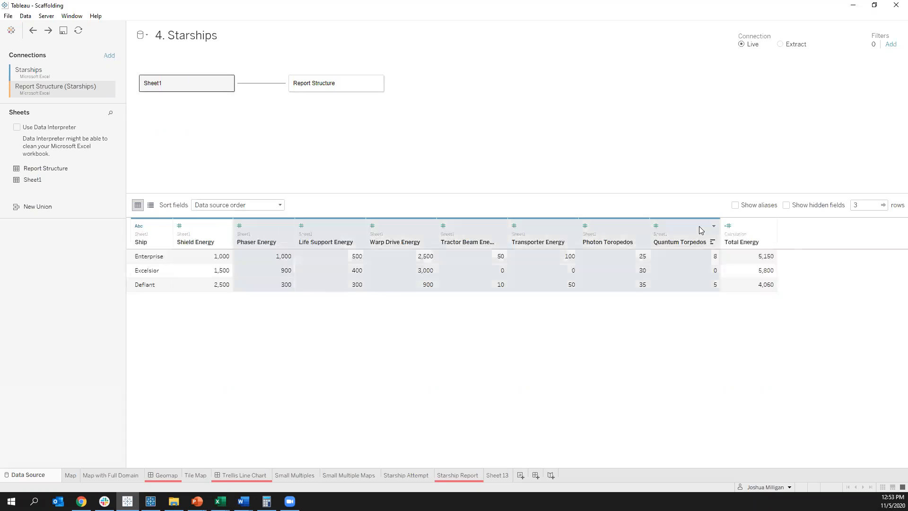
pyautogui.rightClick(700, 231)
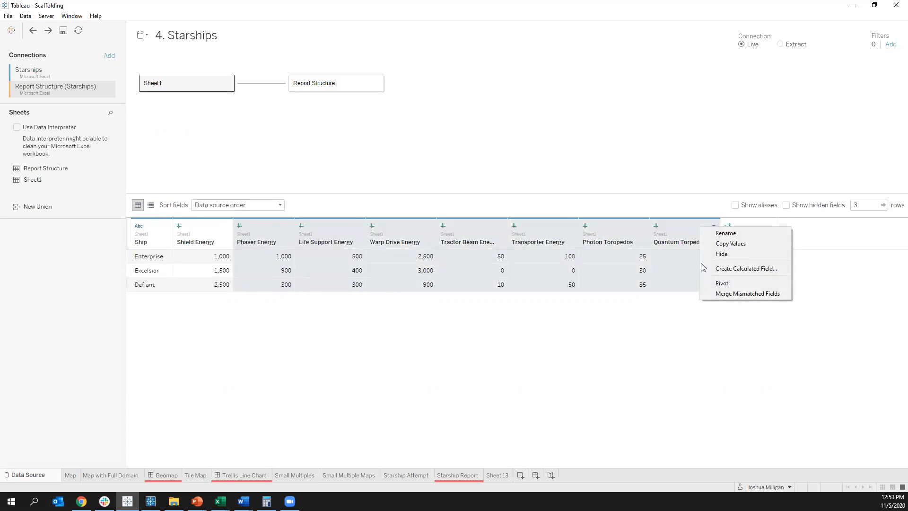
pyautogui.click(727, 282)
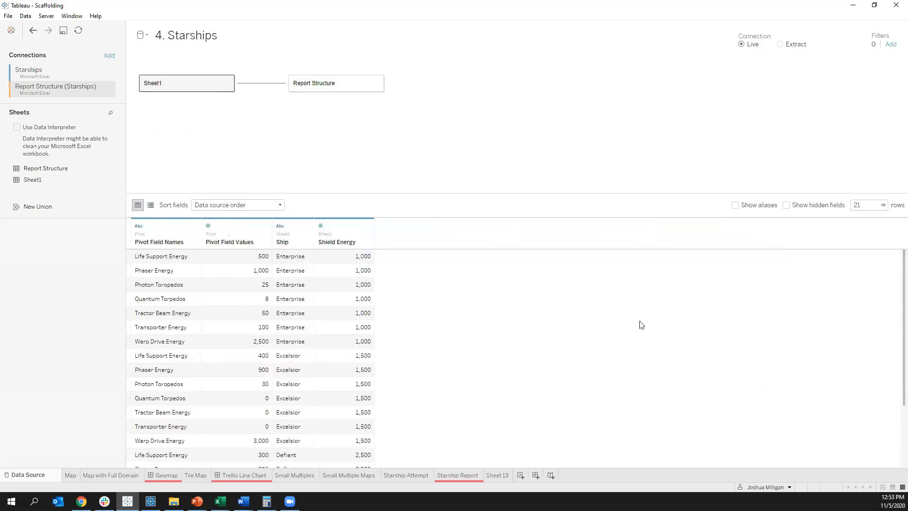
# Step: Review which pivoted Sheet1 fields can be matched to Report Structure fields in the relationship
pyautogui.click(270, 85)
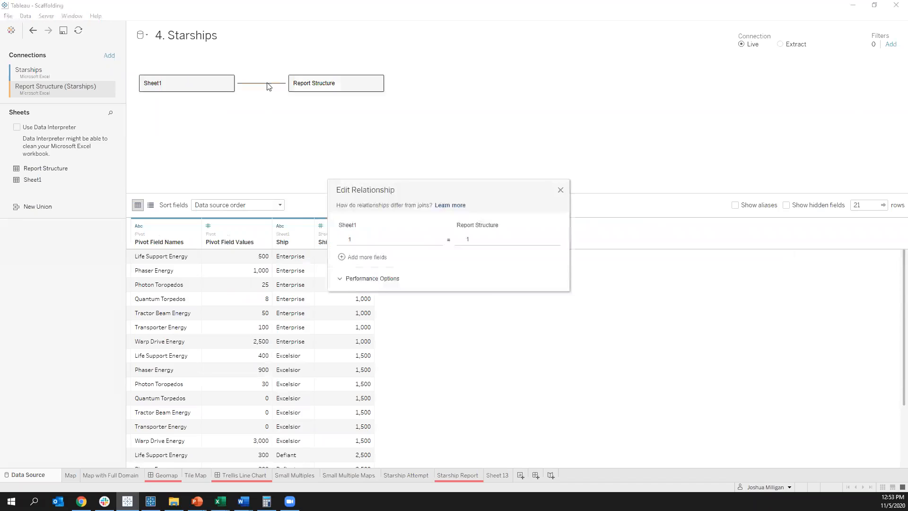
pyautogui.click(383, 240)
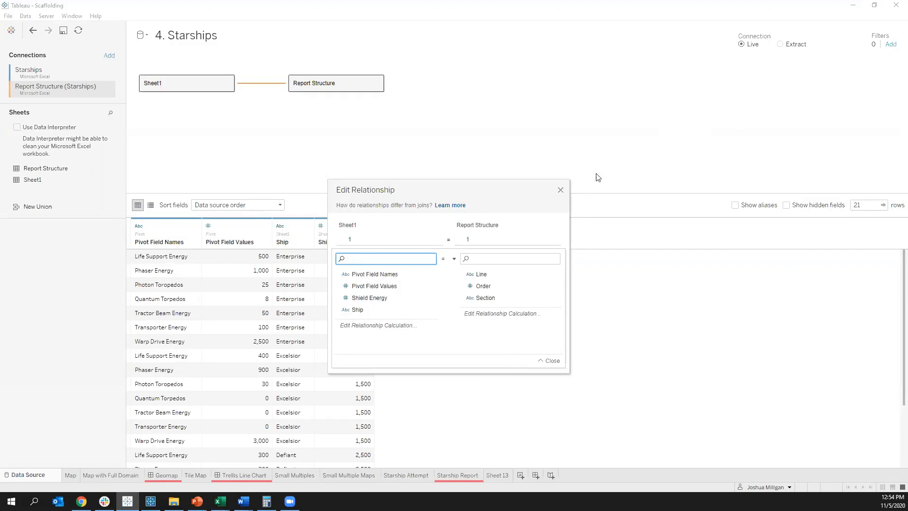
pyautogui.click(561, 192)
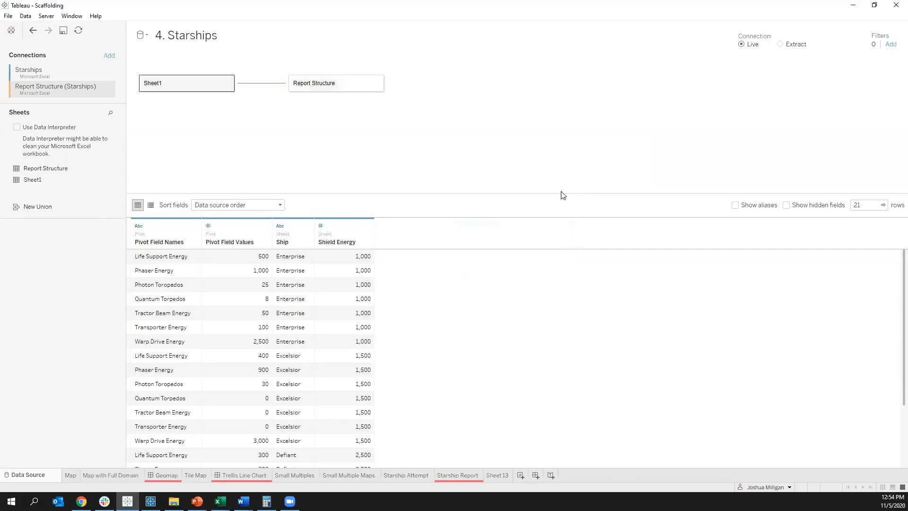